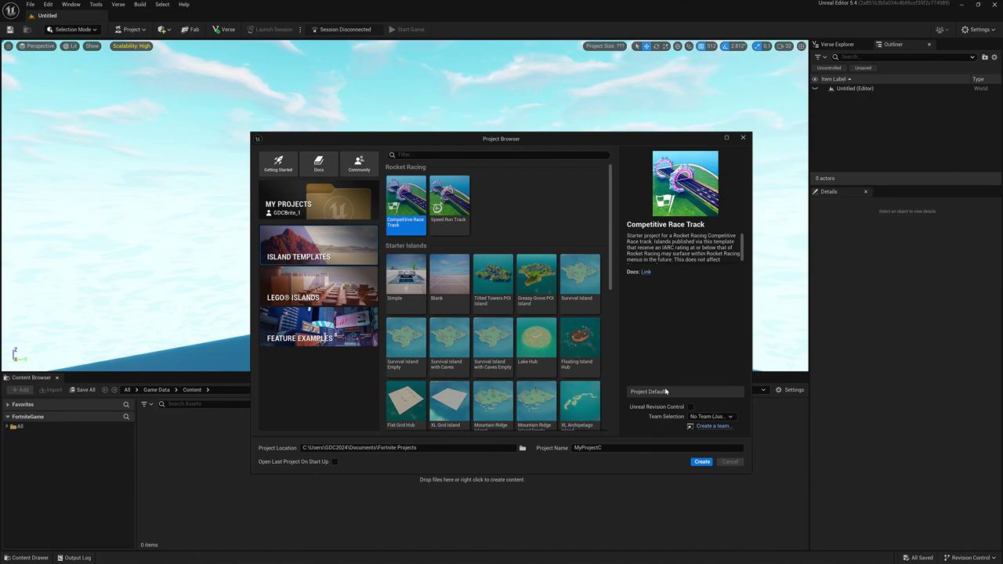
# Step: Create a project named MyProjectC from the Competitive Race Track island template
pyautogui.click(700, 462)
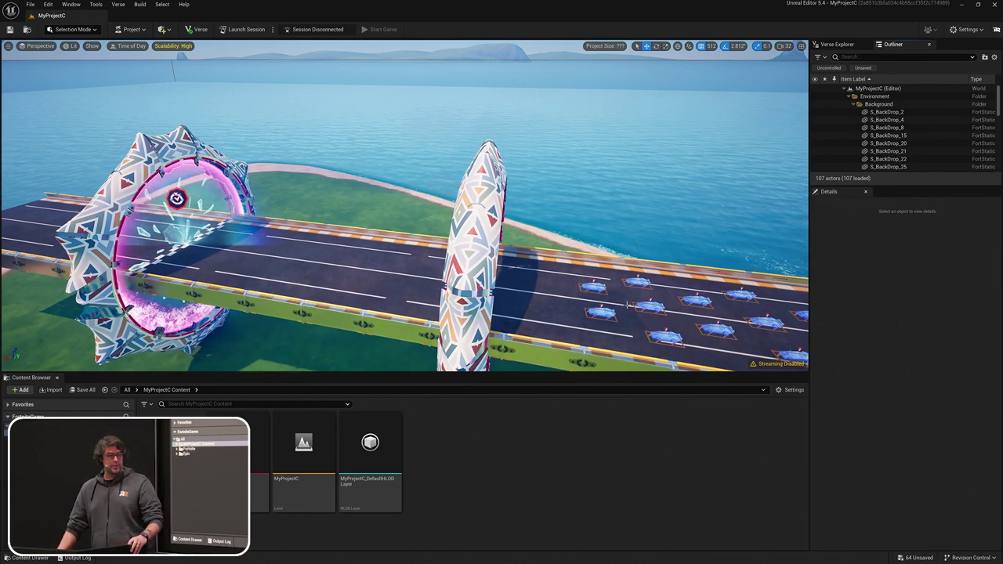
# Step: Examine the starting grid and the settings of the HUD Controller and RR Competitive Race Manager devices
pyautogui.moveTo(604, 254); pyautogui.dragTo(605, 329, button='right')
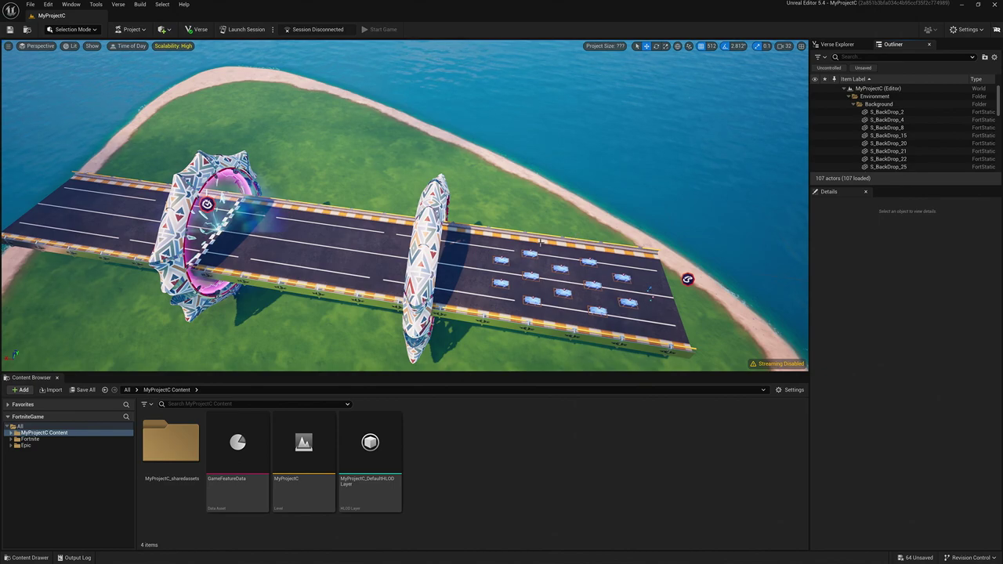
pyautogui.moveTo(382, 141); pyautogui.dragTo(383, 142, button='right')
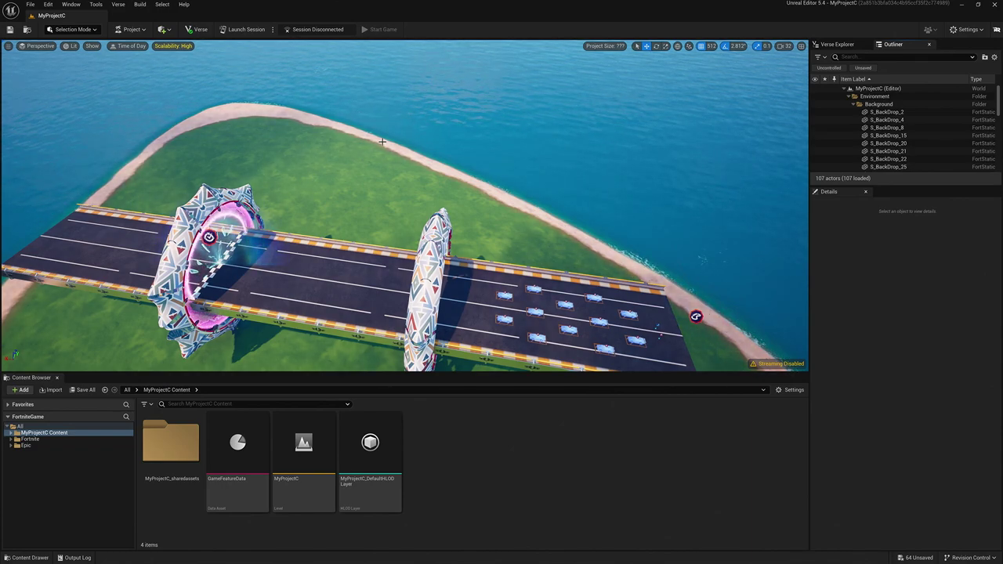
pyautogui.moveTo(383, 141); pyautogui.dragTo(453, 186, button='right')
pyautogui.click(586, 248)
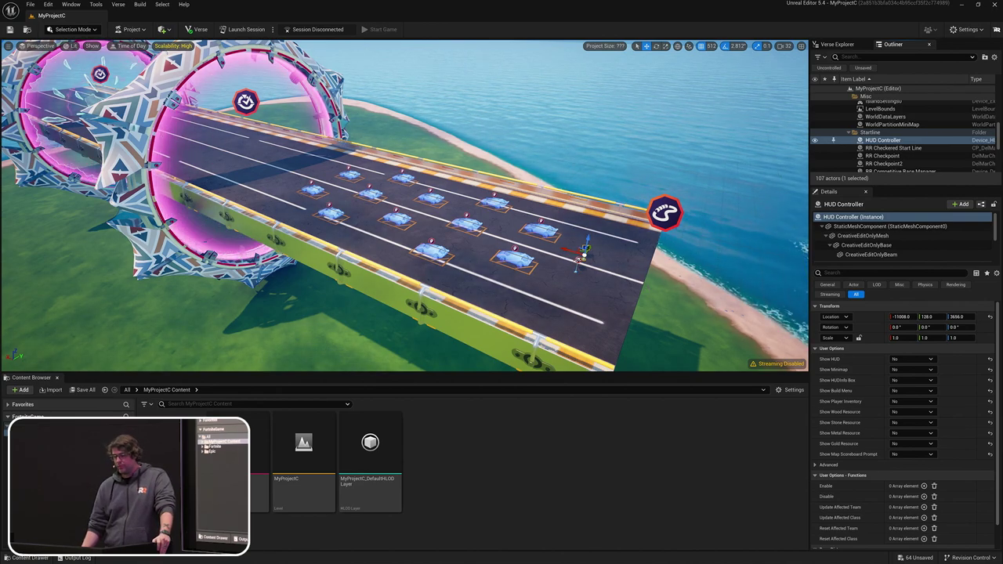
pyautogui.click(578, 260)
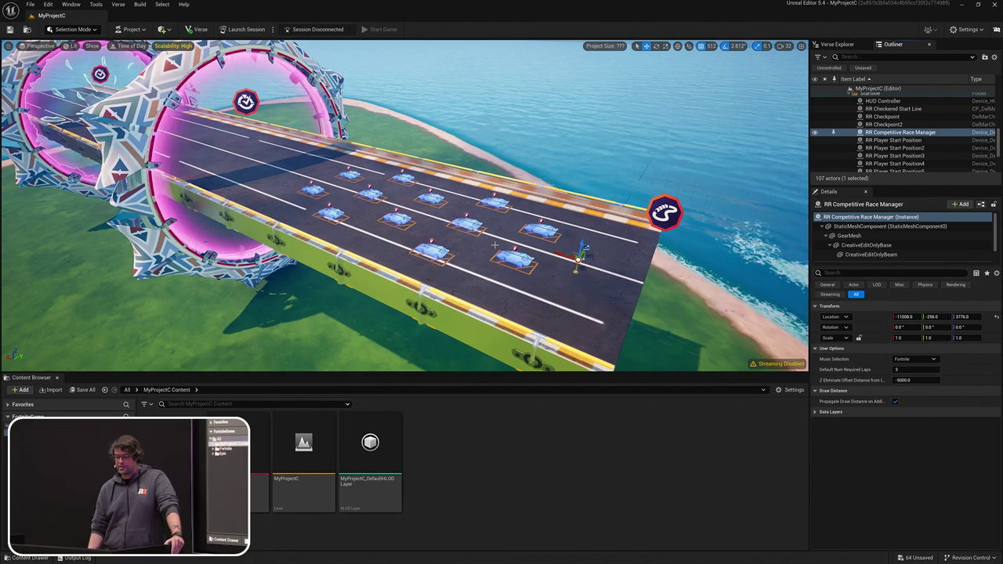
pyautogui.moveTo(494, 245); pyautogui.dragTo(561, 298, button='right')
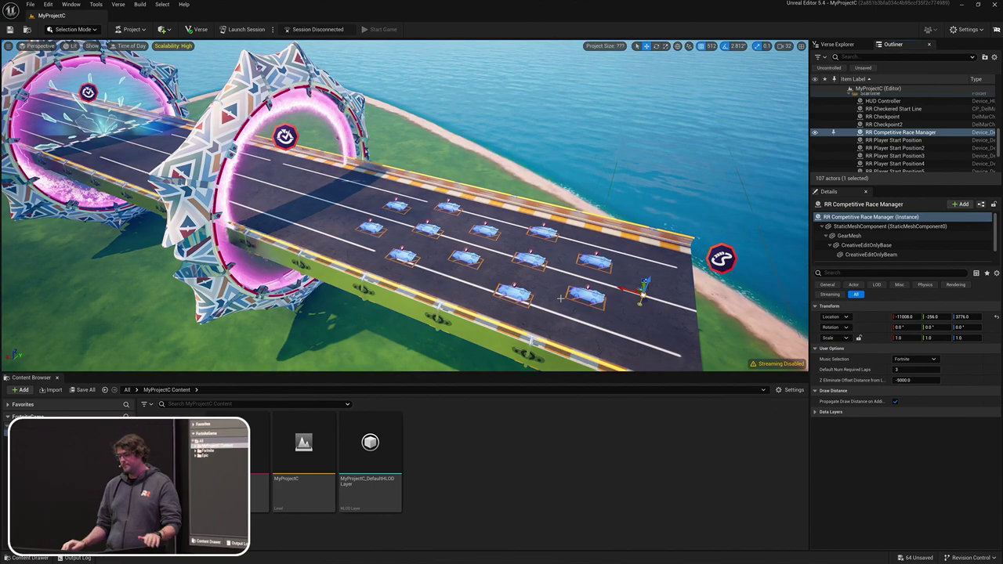
# Step: Examine the start line and finish line settings of RR Checkpoint and RR Checkpoint2
pyautogui.moveTo(470, 196); pyautogui.dragTo(533, 202, button='right')
pyautogui.press('a')
pyautogui.click(470, 196)
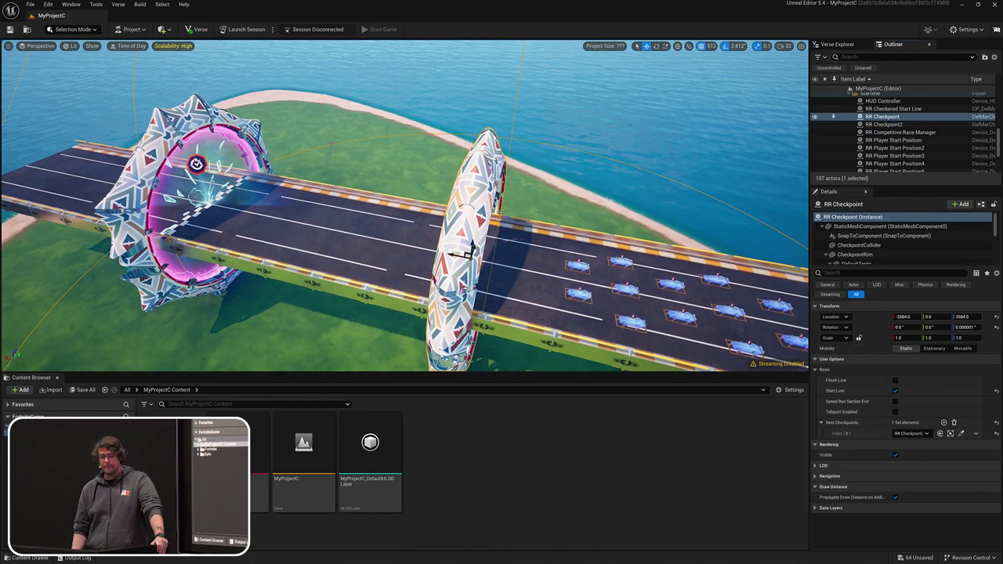
pyautogui.click(202, 114)
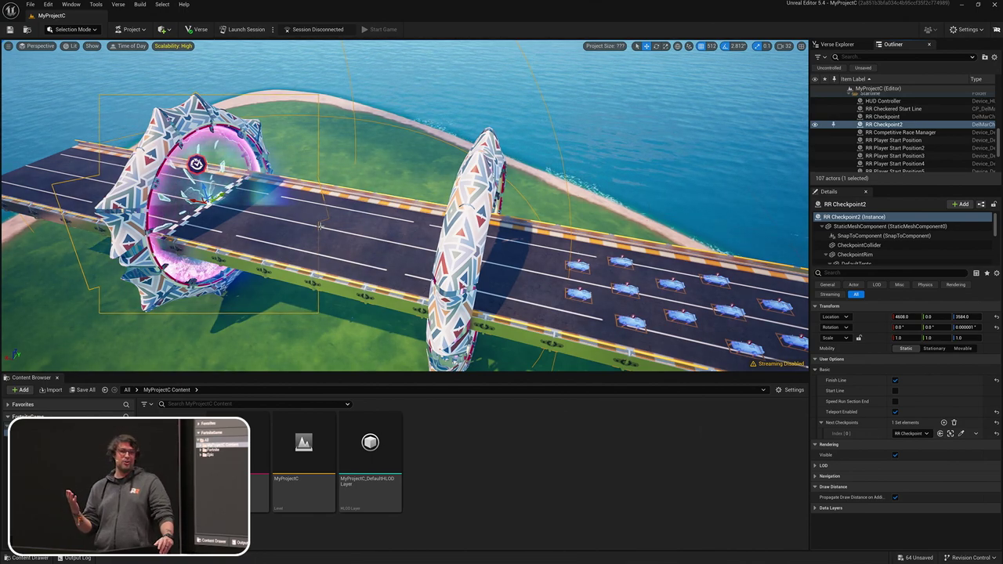
pyautogui.moveTo(320, 225); pyautogui.dragTo(327, 229)
pyautogui.press('f')
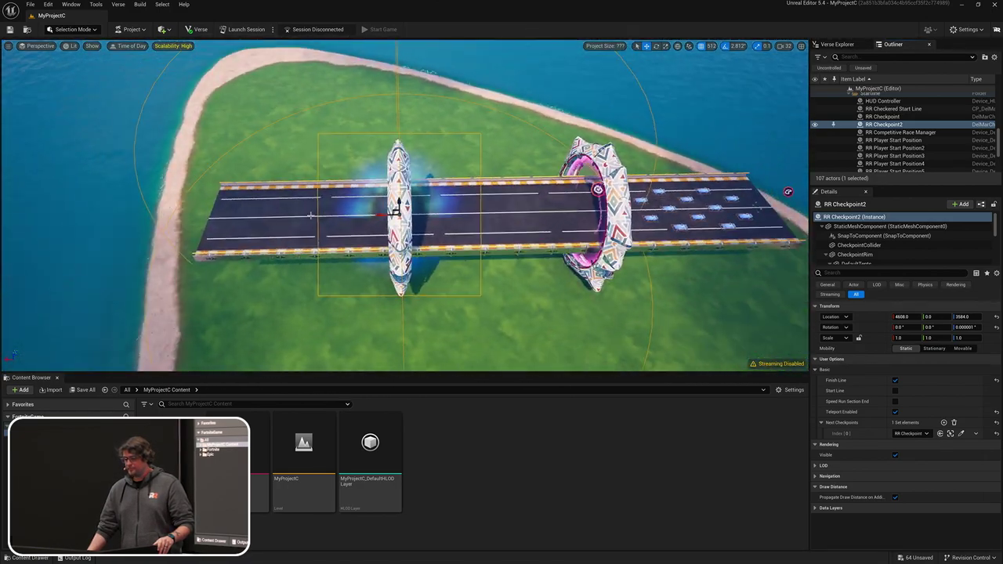
# Step: Select the RR Track and its main spline, and dock the Style Editor beside the viewport
pyautogui.click(310, 224)
pyautogui.press('f')
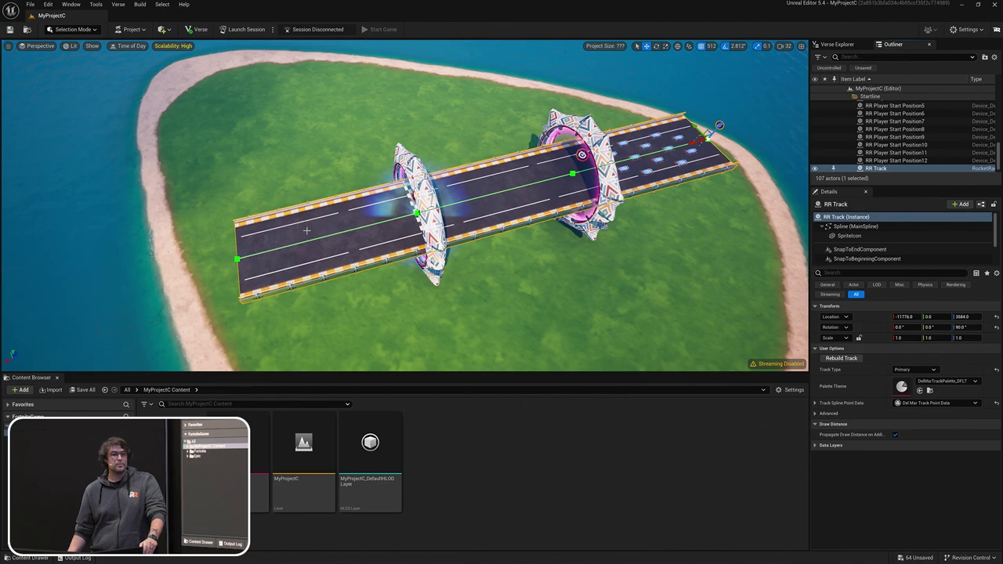
pyautogui.moveTo(301, 229); pyautogui.dragTo(236, 222, button='right')
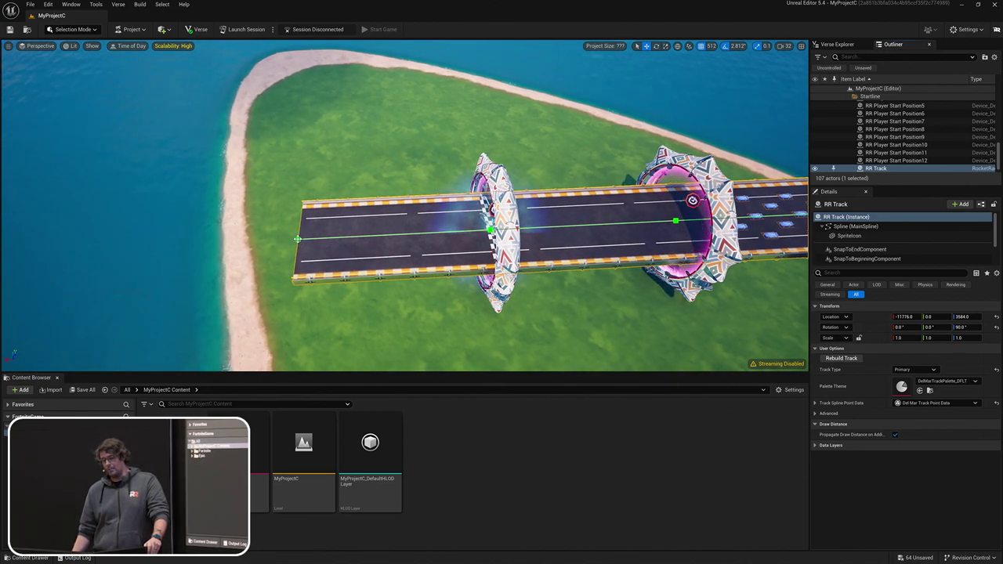
pyautogui.click(298, 239)
pyautogui.moveTo(432, 172); pyautogui.dragTo(328, 181)
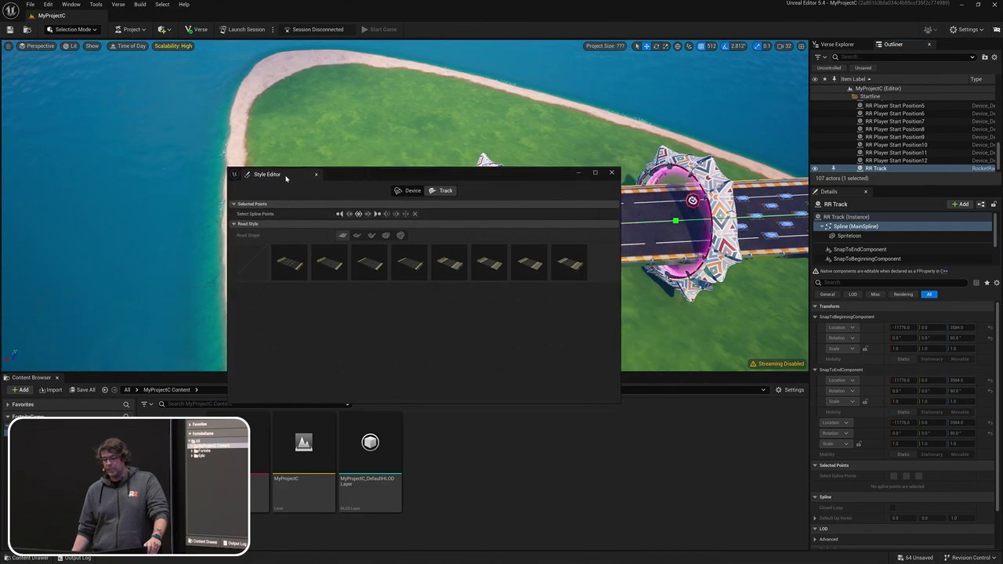
pyautogui.moveTo(263, 172); pyautogui.dragTo(28, 125)
pyautogui.moveTo(403, 190); pyautogui.dragTo(210, 192)
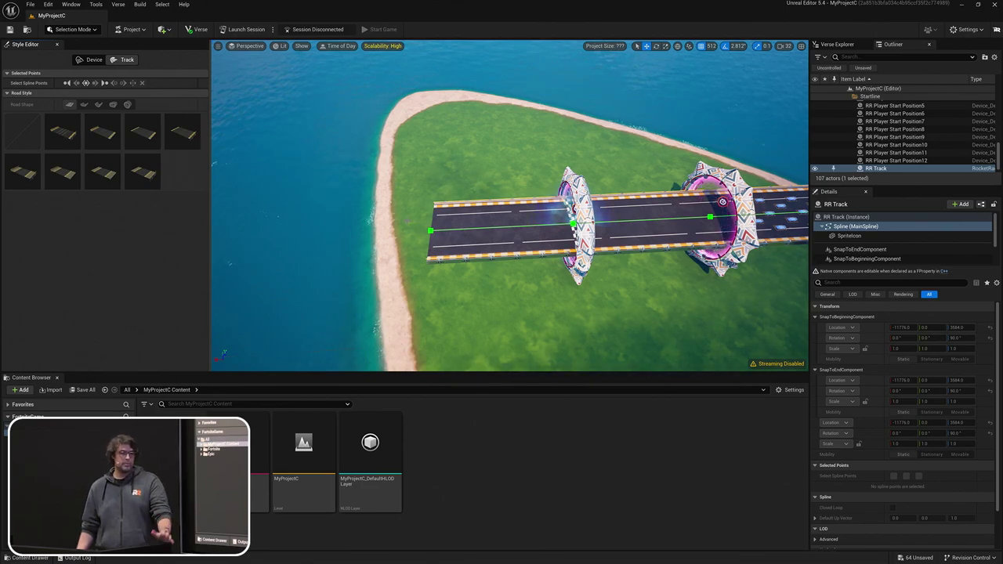
# Step: Set the position grid snap size to 4,096 and switch the viewport to the Top view
pyautogui.moveTo(403, 220); pyautogui.dragTo(446, 193, button='right')
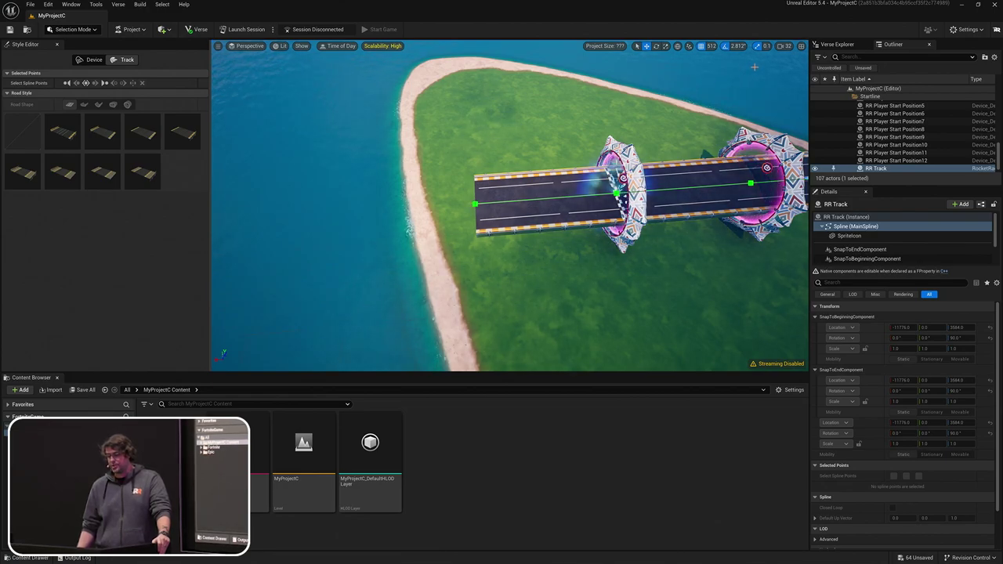
pyautogui.click(711, 46)
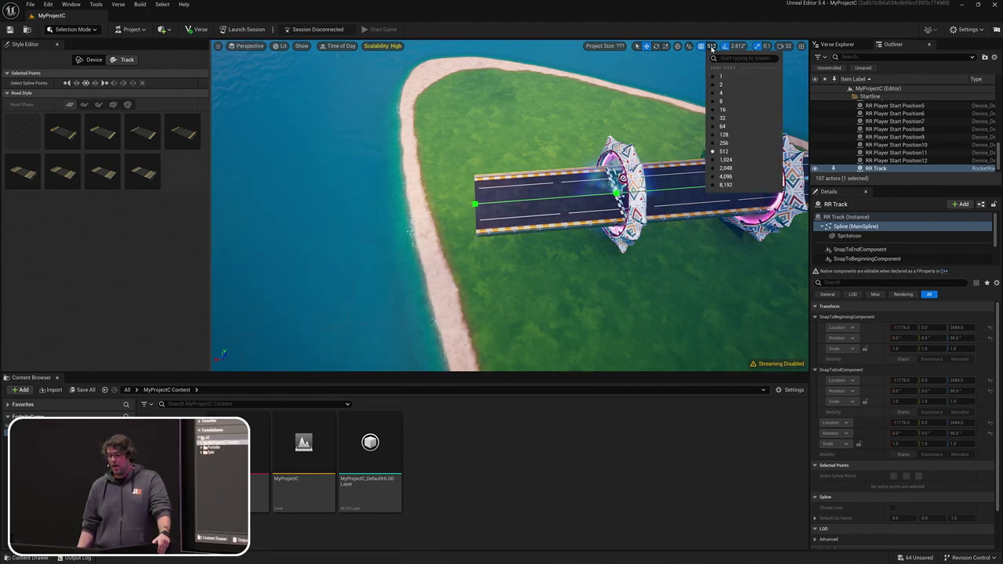
pyautogui.click(727, 177)
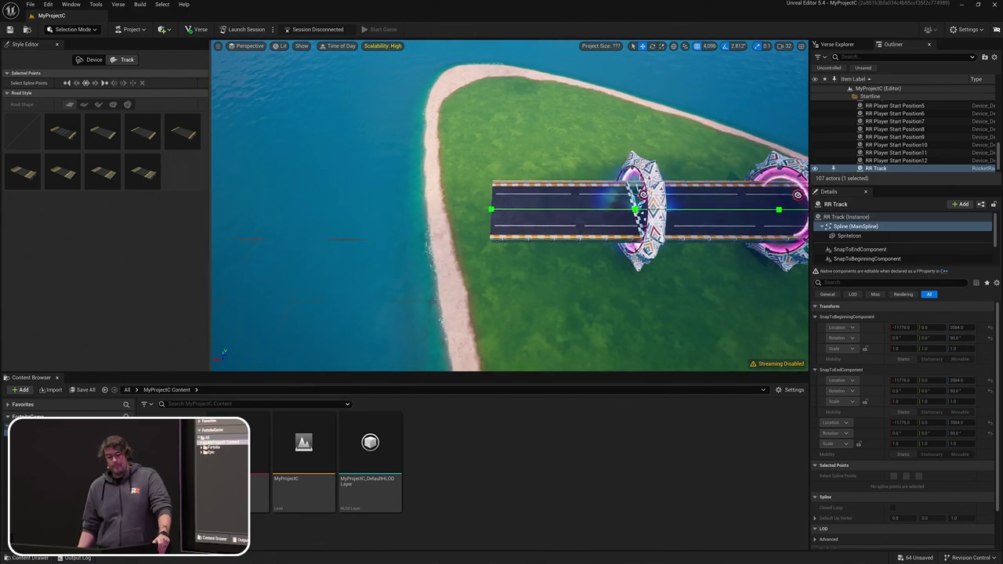
pyautogui.click(247, 46)
pyautogui.click(253, 74)
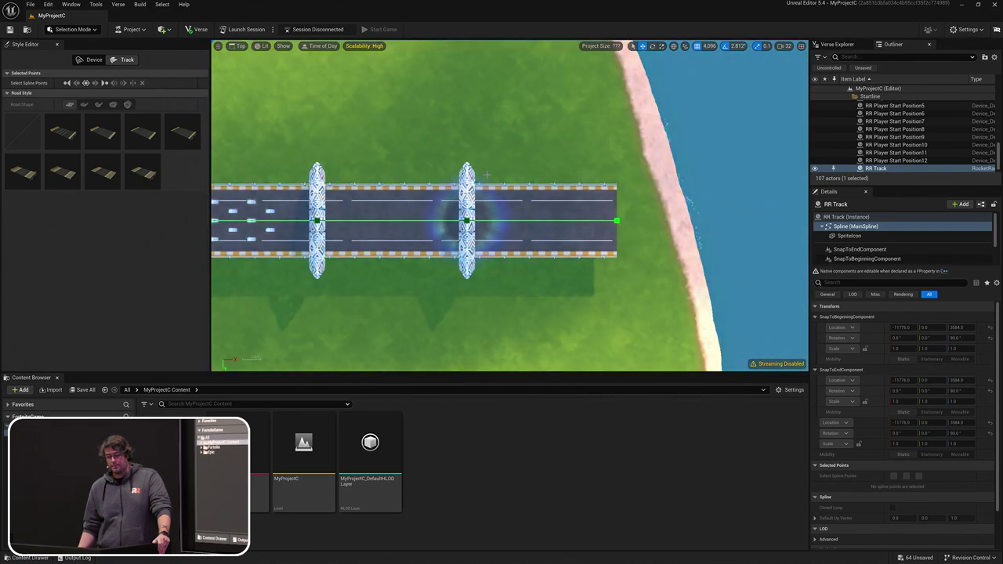
# Step: Extend the track straight from its end point beyond the finish line with two new spline points at Y -32768 and -40960
pyautogui.scroll(-5, 498, 166)
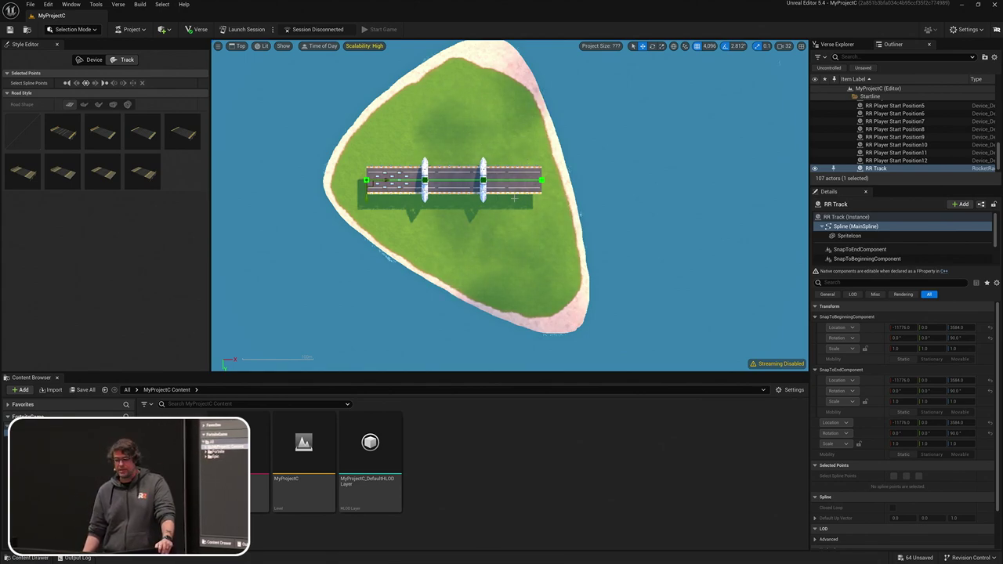
pyautogui.moveTo(534, 193); pyautogui.dragTo(530, 199, button='right')
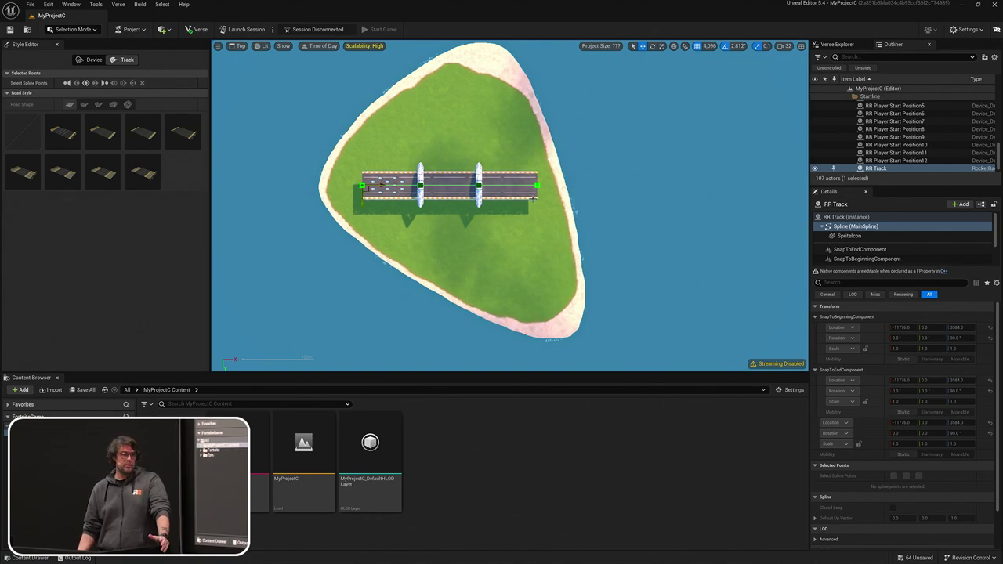
pyautogui.scroll(5, 542, 203)
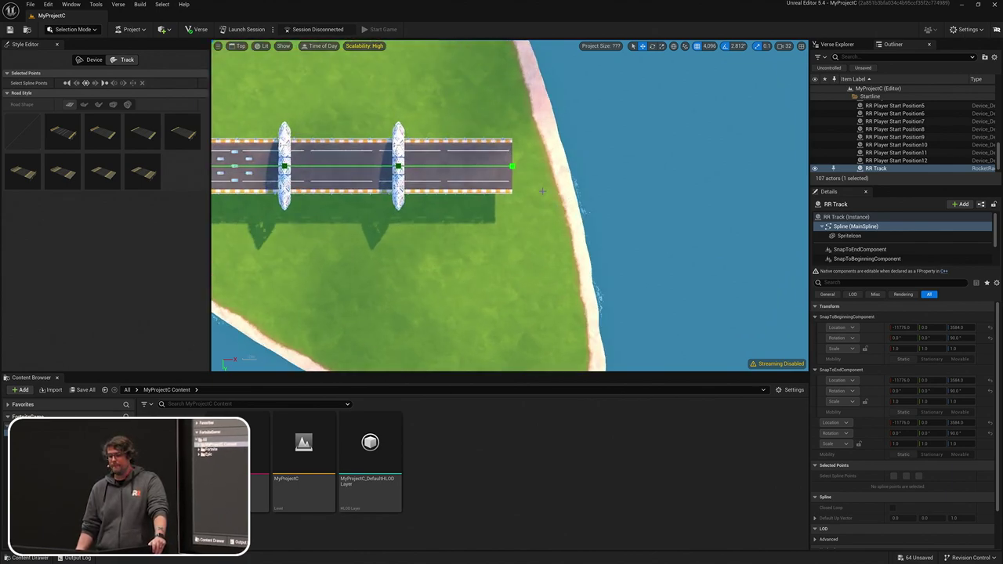
pyautogui.scroll(-4, 555, 205)
pyautogui.scroll(3, 542, 204)
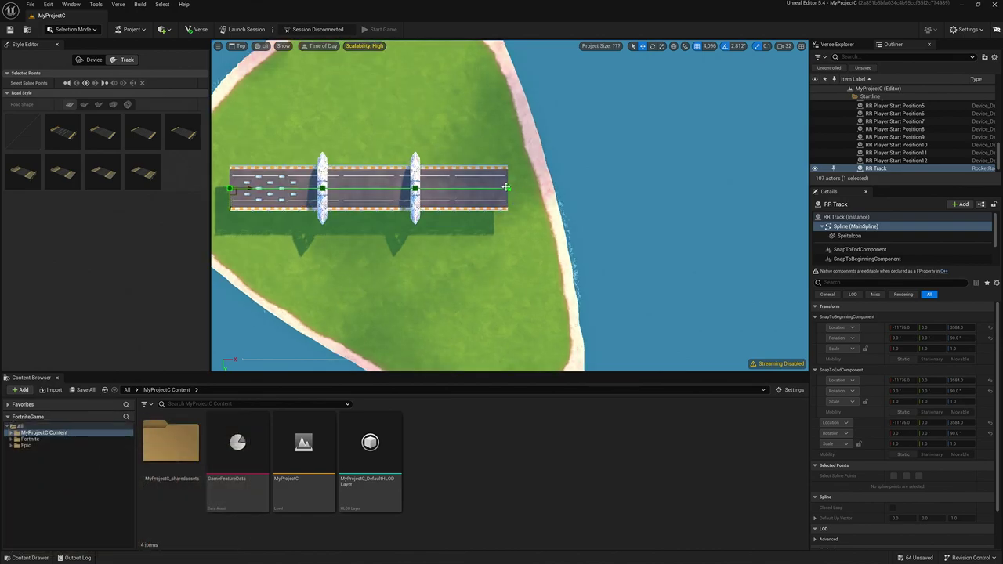
pyautogui.click(508, 188)
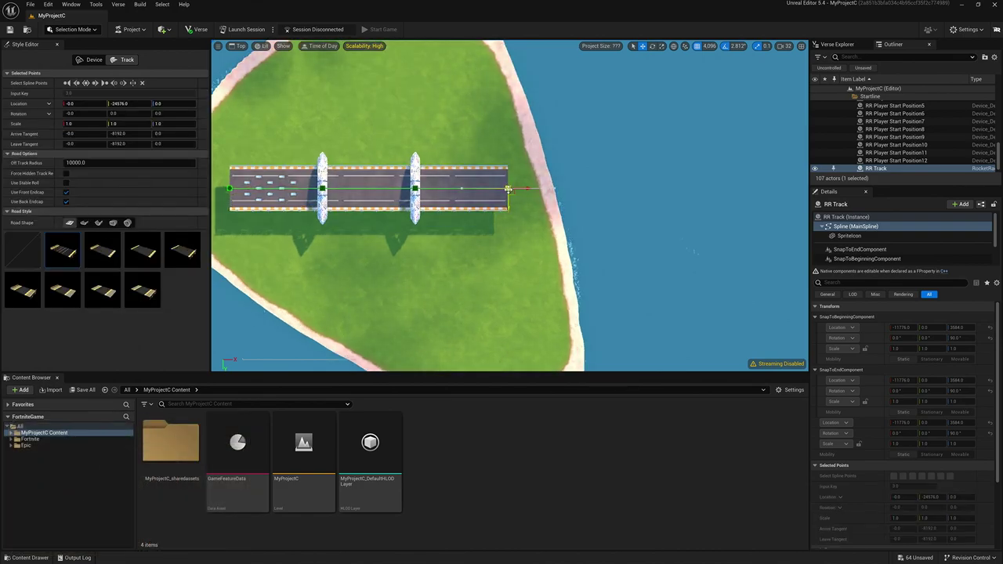
pyautogui.scroll(2, 508, 205)
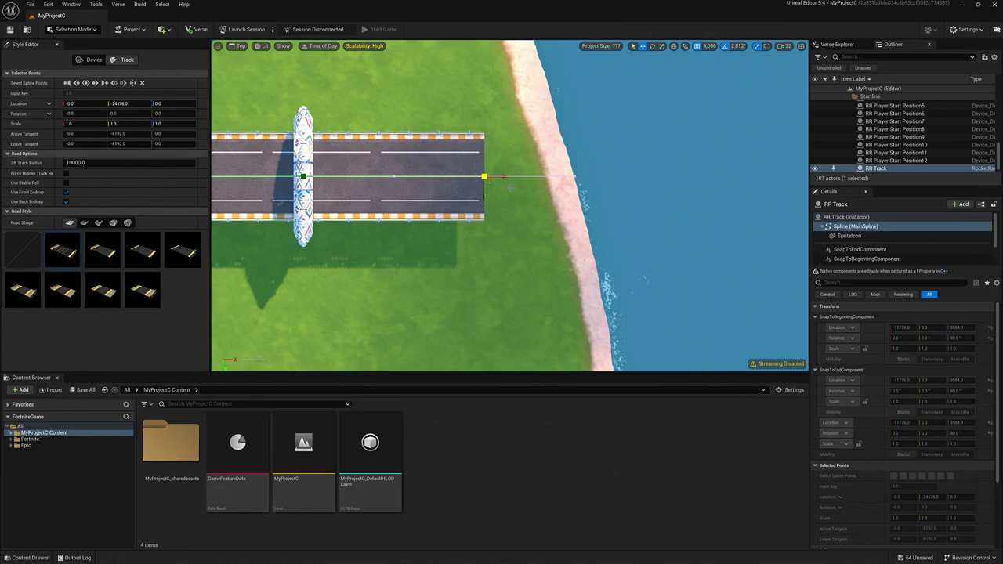
pyautogui.moveTo(511, 187); pyautogui.dragTo(499, 197, button='right')
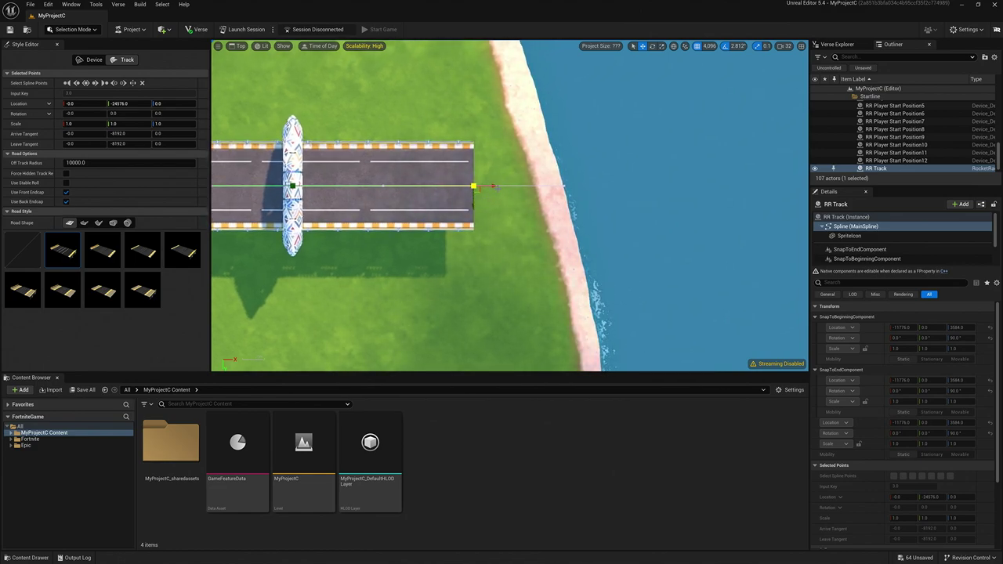
pyautogui.keyDown('alt'); pyautogui.moveTo(495, 186); pyautogui.dragTo(675, 186); pyautogui.keyUp('alt')
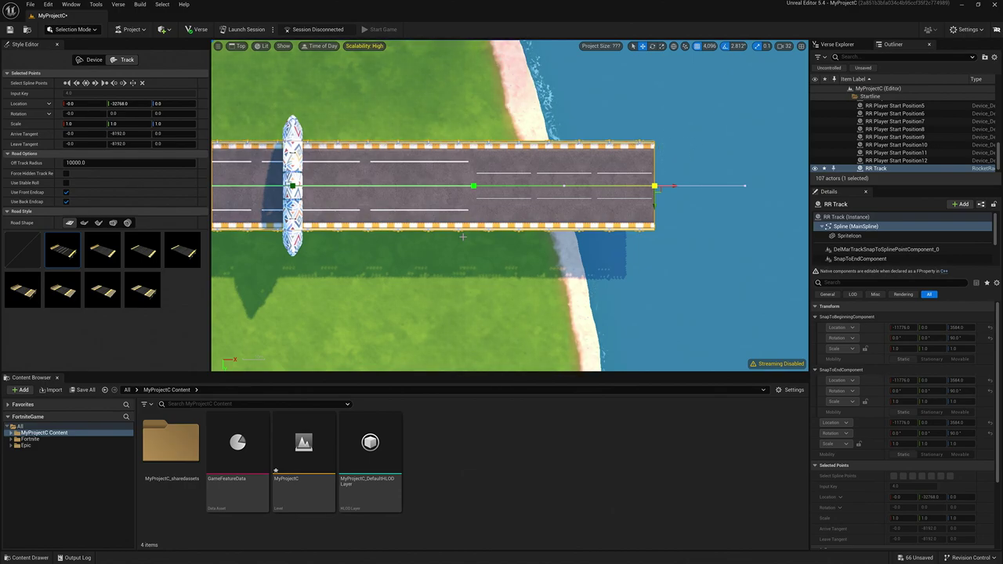
pyautogui.scroll(-5, 463, 237)
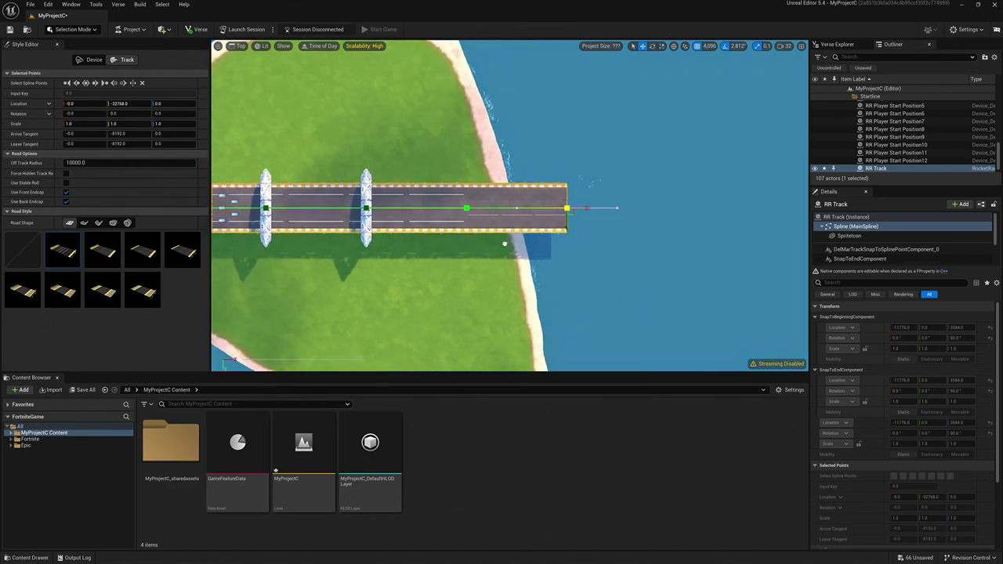
pyautogui.moveTo(530, 213); pyautogui.dragTo(501, 210, button='right')
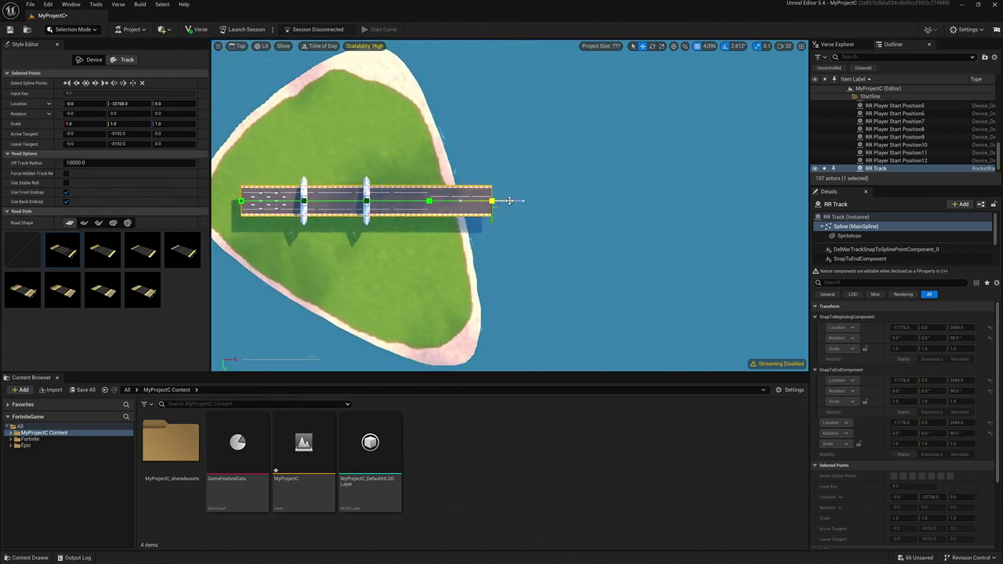
pyautogui.keyDown('alt'); pyautogui.moveTo(515, 201); pyautogui.dragTo(577, 200); pyautogui.keyUp('alt')
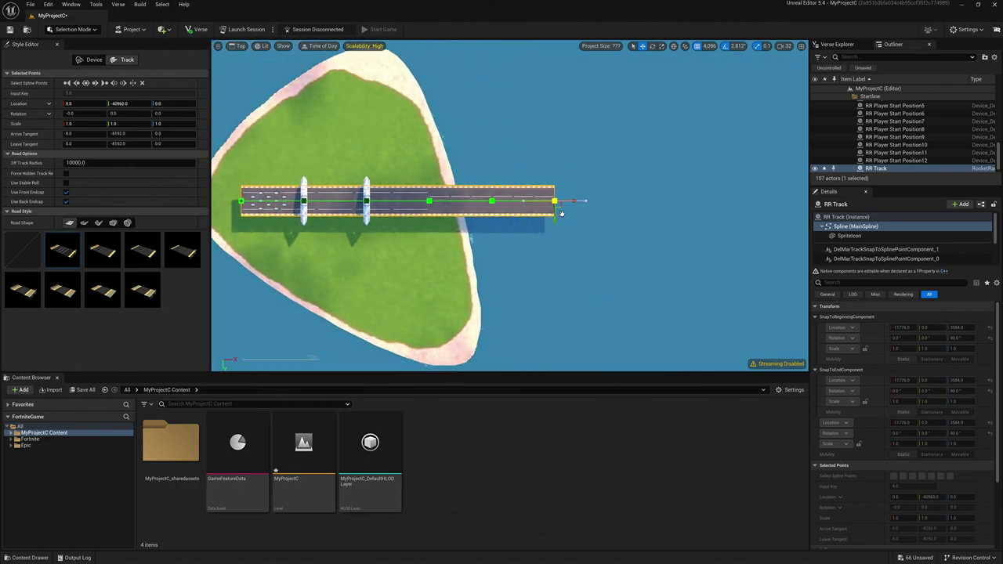
# Step: Bend the track out over the water with diagonal spline points at X 8192, Y -49152 and X 16384, Y -40960
pyautogui.moveTo(561, 207); pyautogui.dragTo(532, 208, button='right')
pyautogui.keyDown('alt'); pyautogui.moveTo(531, 207); pyautogui.dragTo(594, 270); pyautogui.keyUp('alt')
pyautogui.moveTo(594, 270); pyautogui.dragTo(600, 216, button='right')
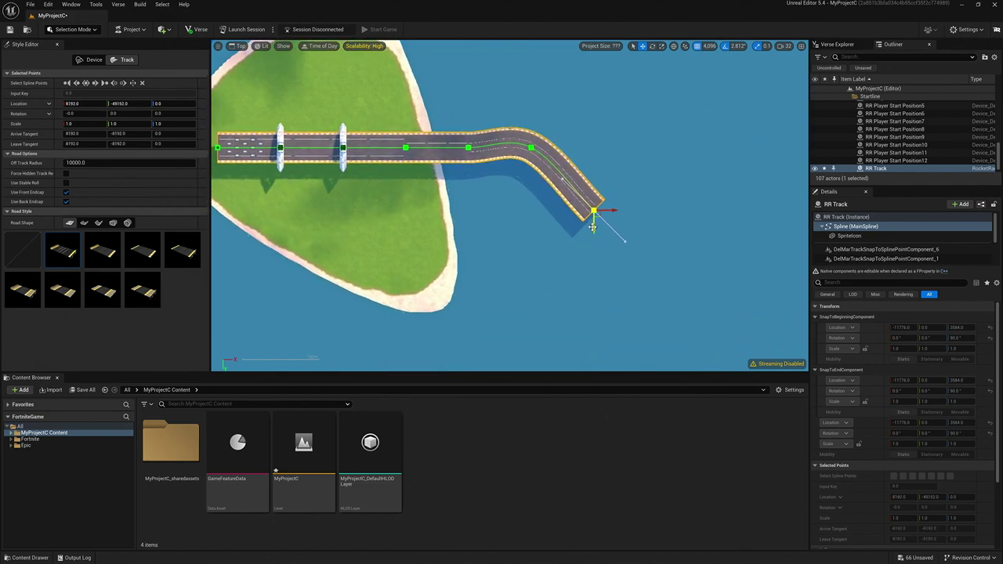
pyautogui.keyDown('alt'); pyautogui.moveTo(593, 227); pyautogui.dragTo(553, 276); pyautogui.keyUp('alt')
pyautogui.moveTo(554, 276); pyautogui.dragTo(613, 232, button='right')
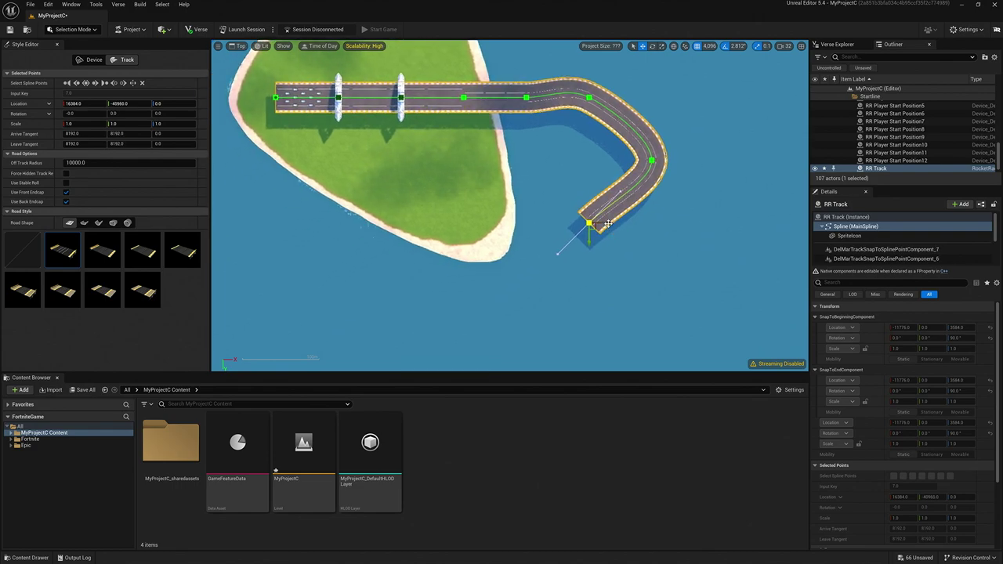
# Step: Run the track back toward the island with two straight spline points to Y -24576, plus a diagonal one at X 24576, Y -16384
pyautogui.moveTo(588, 223); pyautogui.dragTo(468, 226)
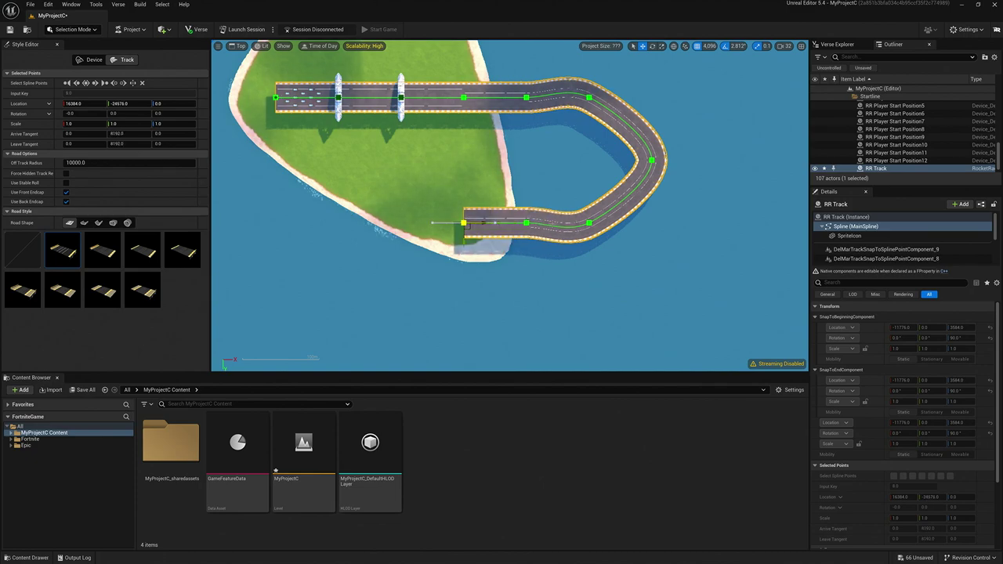
pyautogui.moveTo(467, 226); pyautogui.dragTo(572, 226, button='right')
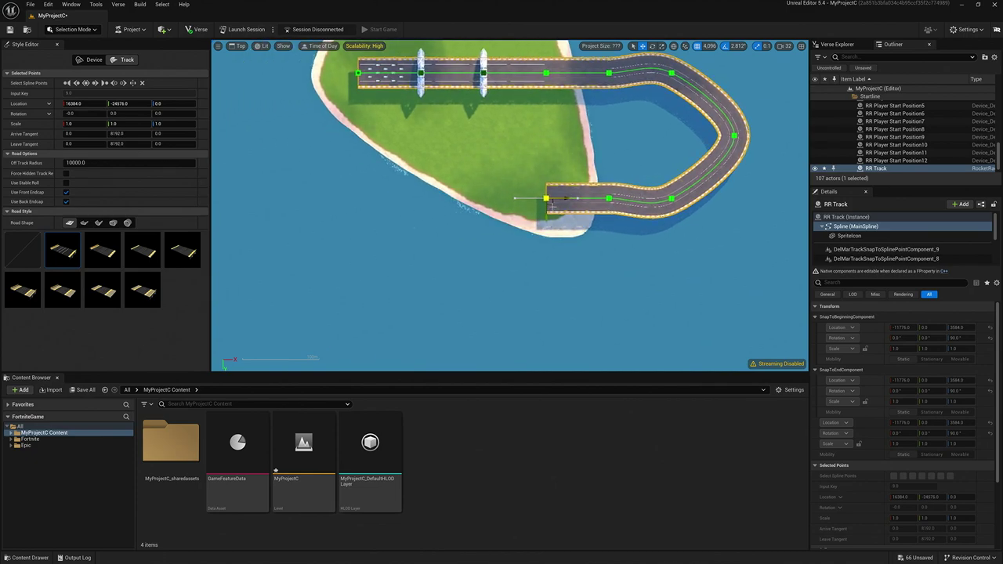
pyautogui.keyDown('alt'); pyautogui.moveTo(552, 205); pyautogui.dragTo(484, 262); pyautogui.keyUp('alt')
pyautogui.moveTo(572, 196); pyautogui.dragTo(573, 150, button='right')
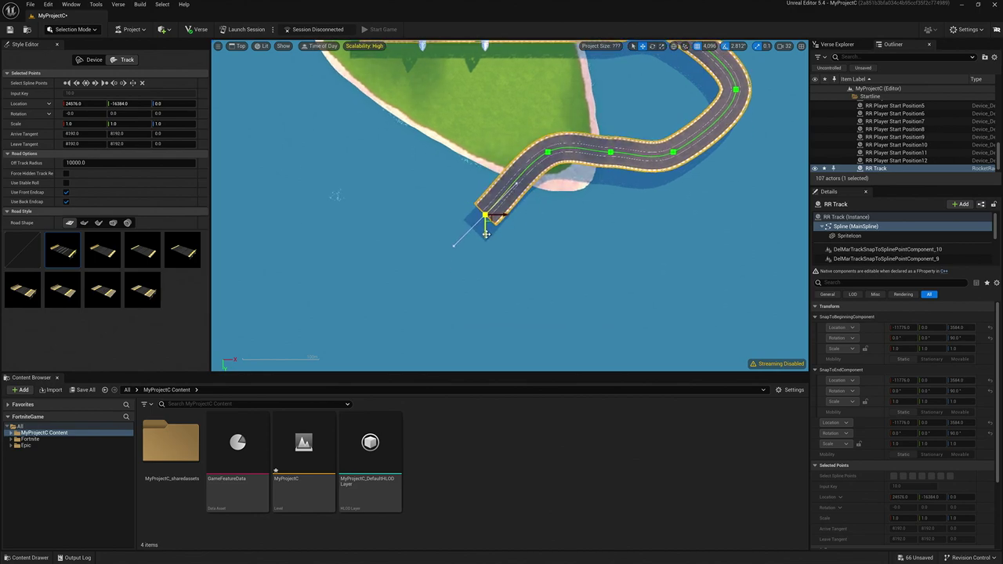
# Step: Extend the track in a straight line away from the island with three spline points, ending at X 49152, Y -16384
pyautogui.keyDown('alt'); pyautogui.moveTo(486, 233); pyautogui.dragTo(486, 277); pyautogui.keyUp('alt')
pyautogui.moveTo(486, 235); pyautogui.dragTo(511, 236, button='right')
pyautogui.keyDown('alt'); pyautogui.moveTo(506, 255); pyautogui.dragTo(505, 314); pyautogui.keyUp('alt')
pyautogui.moveTo(505, 313); pyautogui.dragTo(519, 229, button='right')
pyautogui.keyDown('alt'); pyautogui.moveTo(519, 204); pyautogui.dragTo(518, 266); pyautogui.keyUp('alt')
pyautogui.moveTo(519, 267); pyautogui.dragTo(593, 181, button='right')
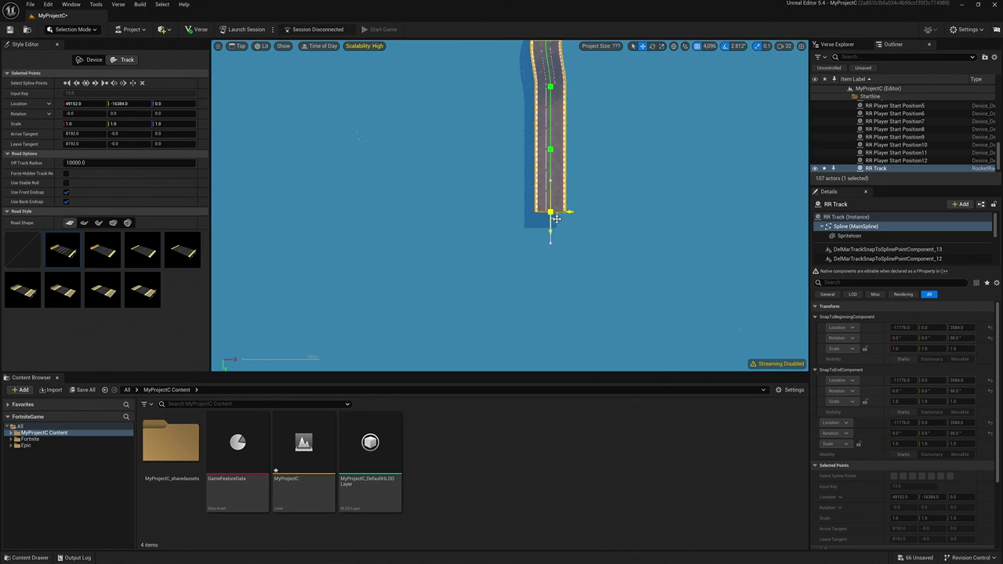
# Step: Turn the track around with two diagonal spline points, ending at X 49152, Y 0
pyautogui.keyDown('alt'); pyautogui.moveTo(550, 212); pyautogui.dragTo(431, 216); pyautogui.keyUp('alt')
pyautogui.moveTo(490, 191); pyautogui.dragTo(508, 300, button='right')
pyautogui.scroll(-3, 508, 300)
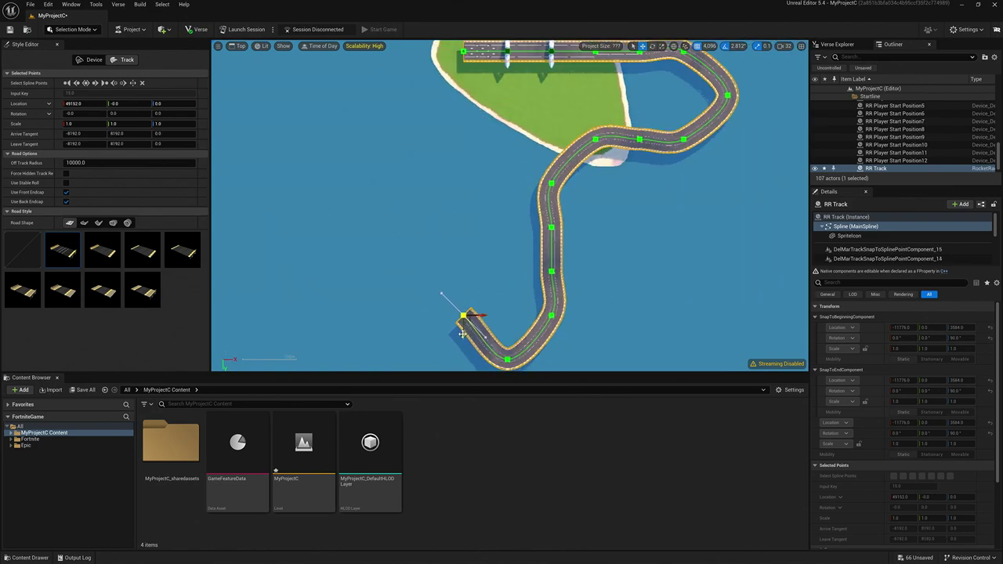
# Step: Extend the track back to the start with spline points at X 40960, Y 0; X 24576, Y 16384; X 8192, Y 28672; and X 0, Y 8192
pyautogui.moveTo(464, 316); pyautogui.dragTo(464, 273)
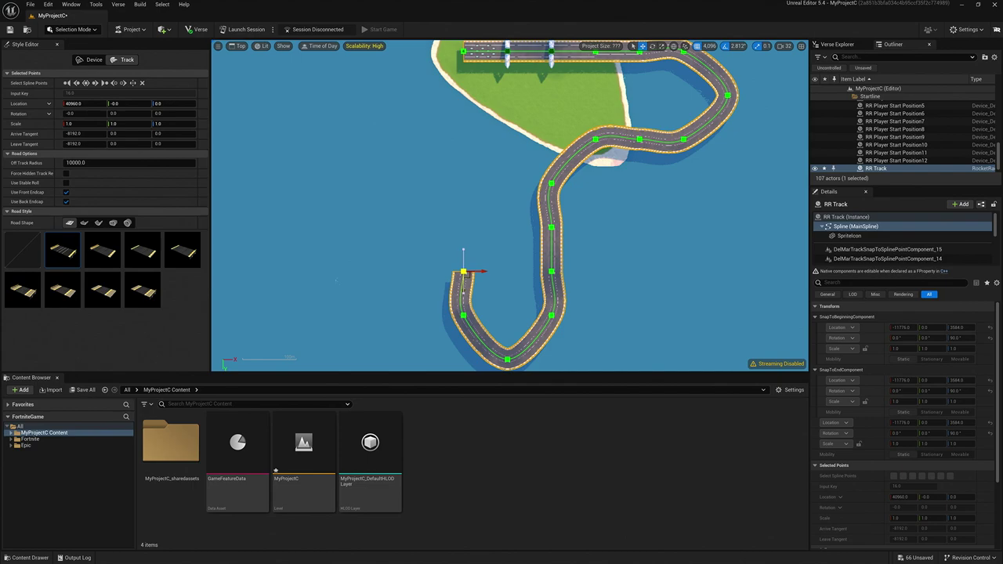
pyautogui.moveTo(498, 235); pyautogui.dragTo(526, 258, button='right')
pyautogui.scroll(-2, 526, 258)
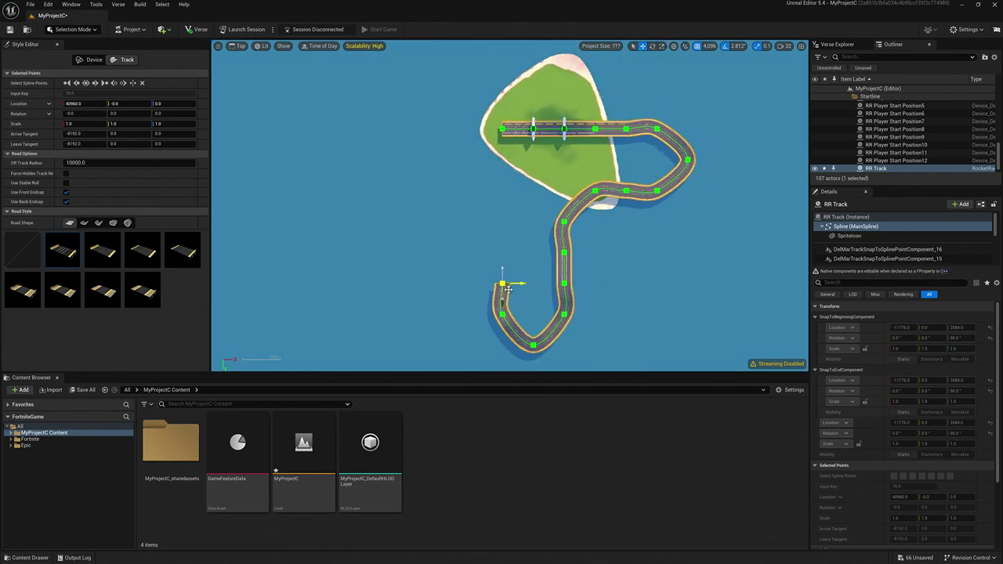
pyautogui.moveTo(510, 284); pyautogui.dragTo(472, 129)
pyautogui.moveTo(428, 199); pyautogui.dragTo(433, 214, button='right')
pyautogui.scroll(-2, 434, 215)
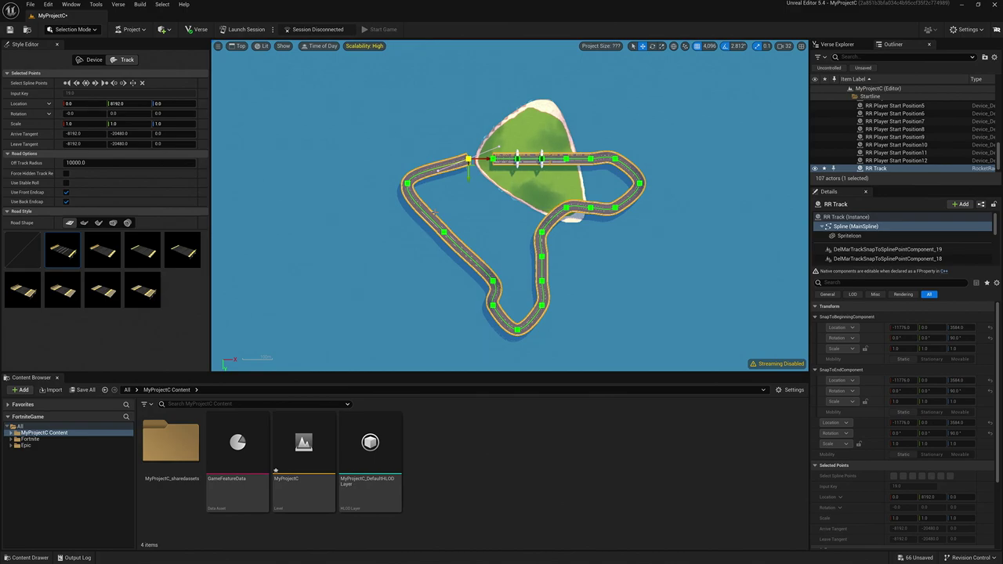
# Step: Enable Looping Track in the track's device properties to join the last spline point to the start line section
pyautogui.scroll(4, 459, 169)
pyautogui.scroll(3, 476, 157)
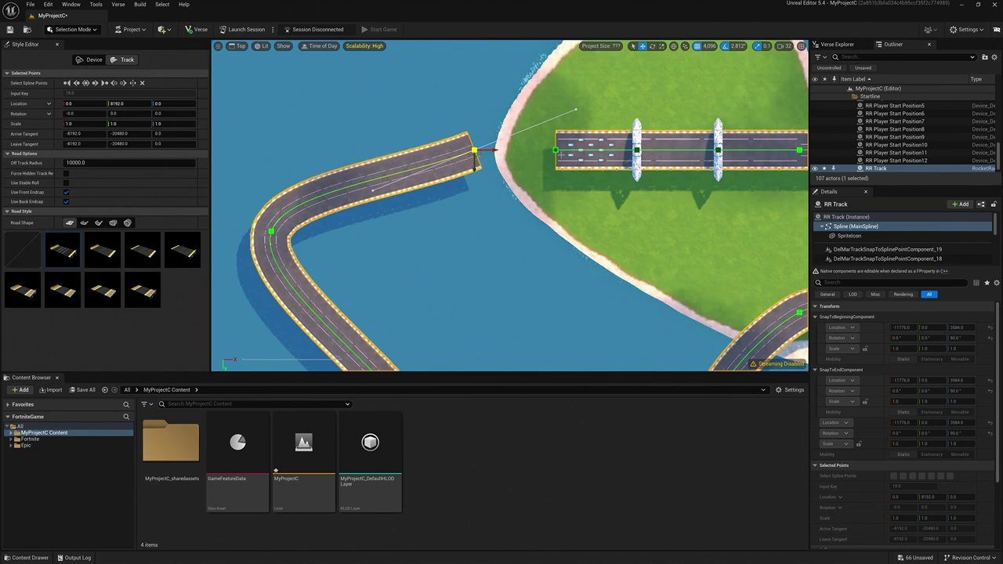
pyautogui.click(93, 60)
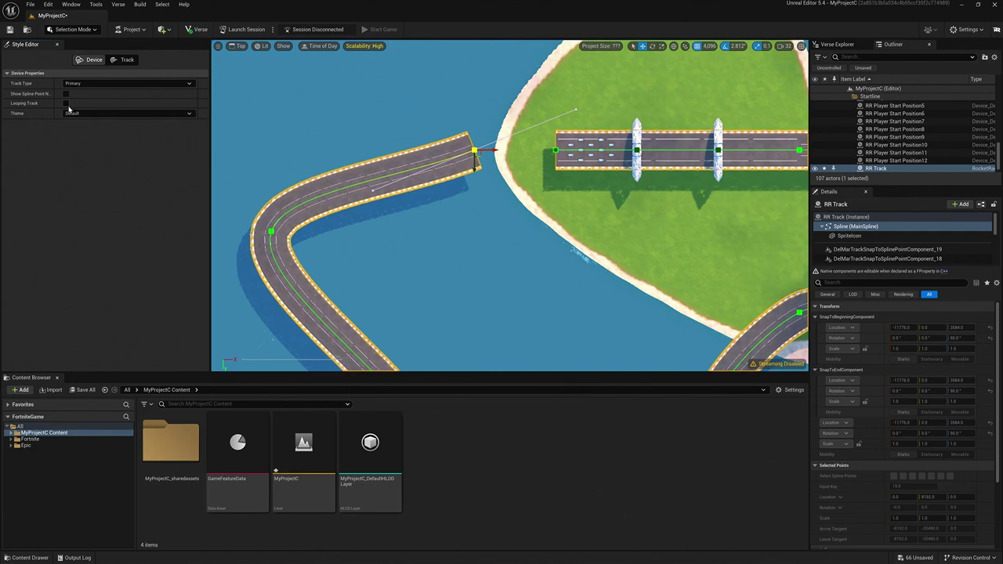
pyautogui.moveTo(572, 240); pyautogui.dragTo(554, 236, button='right')
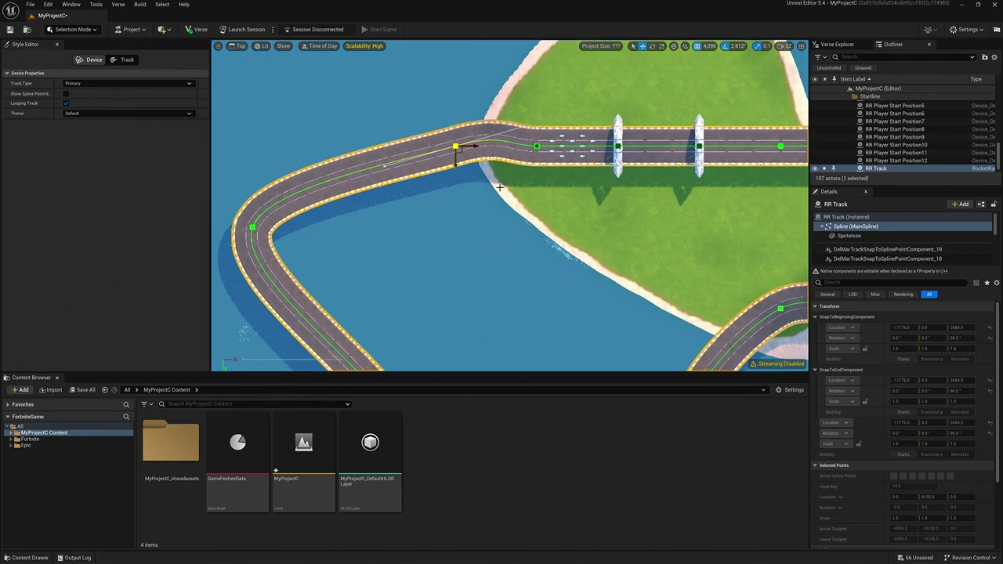
pyautogui.scroll(3, 478, 174)
pyautogui.scroll(-2, 478, 173)
pyautogui.moveTo(478, 173); pyautogui.dragTo(496, 197, button='right')
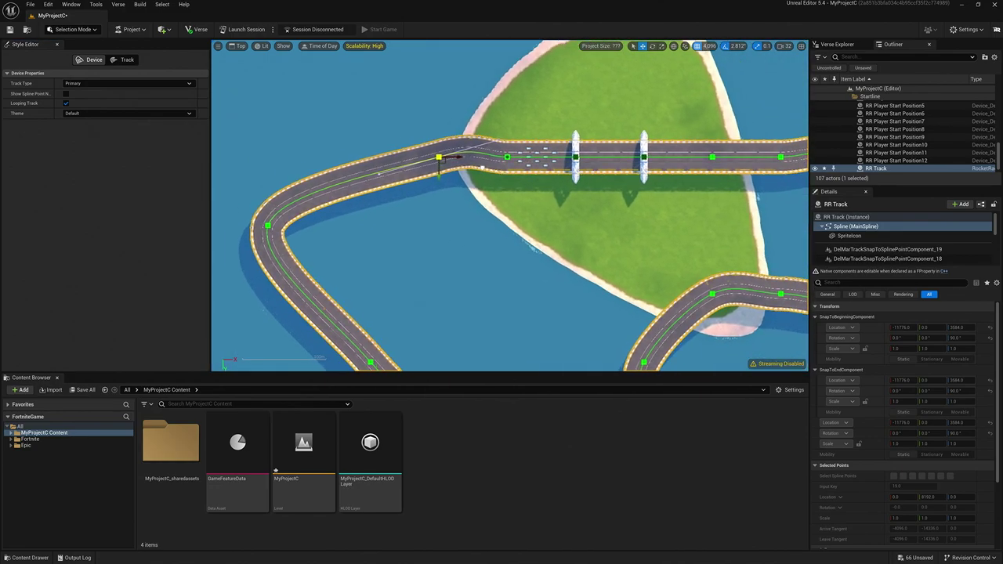
pyautogui.moveTo(476, 164); pyautogui.dragTo(469, 162, button='right')
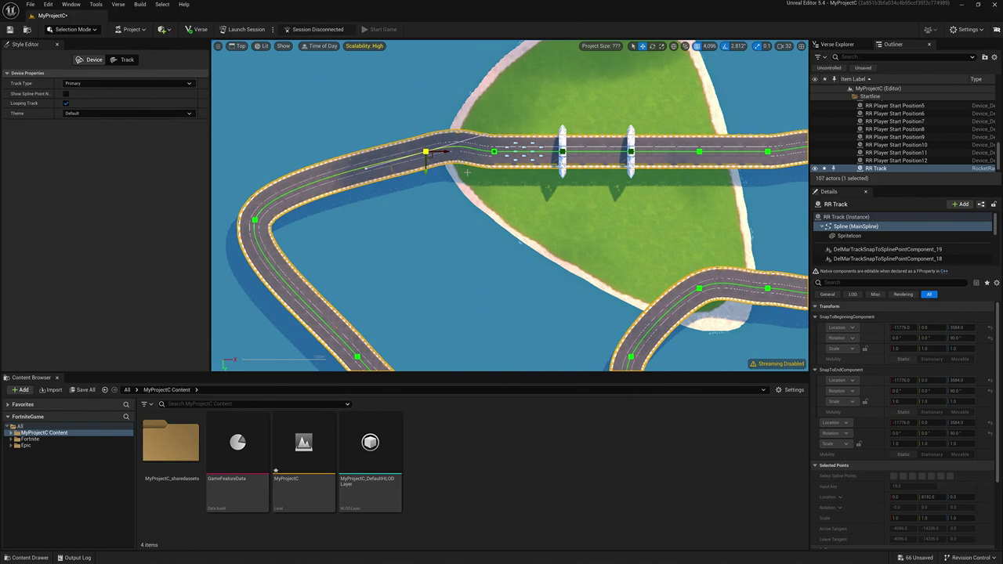
# Step: Rotate the last spline point at X 0, Y 8192 so the road runs straight into the starting straight
pyautogui.moveTo(469, 174); pyautogui.dragTo(544, 185, button='right')
pyautogui.scroll(3, 518, 181)
pyautogui.scroll(-2, 492, 180)
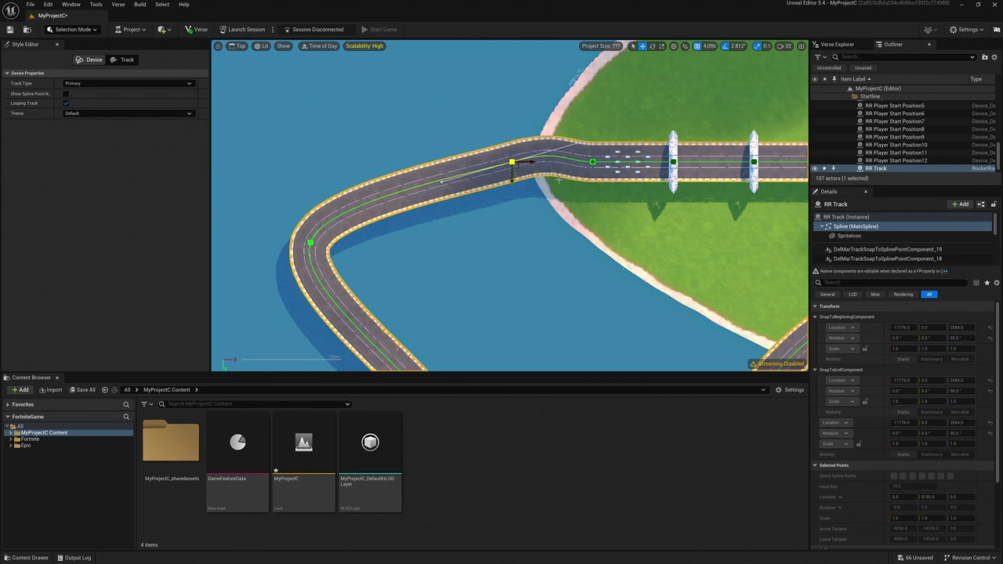
pyautogui.press('e')
pyautogui.moveTo(521, 138); pyautogui.dragTo(541, 171)
pyautogui.rightClick(522, 176)
pyautogui.moveTo(470, 210); pyautogui.dragTo(546, 166, button='right')
# Step: Scale up the tangents of the spline point at X 8192, Y 28672 to widen the final bend before the start
pyautogui.click(410, 186)
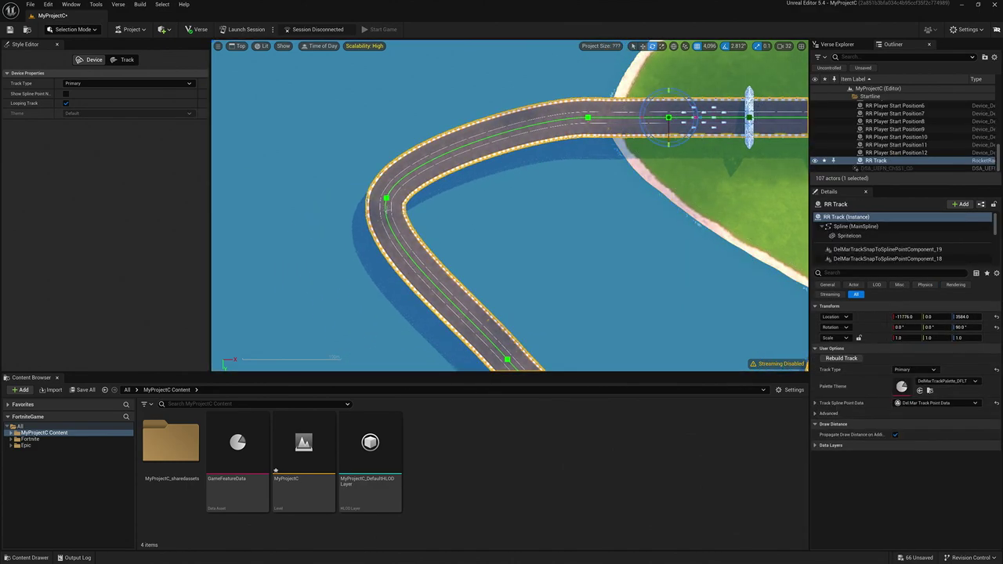
pyautogui.click(387, 198)
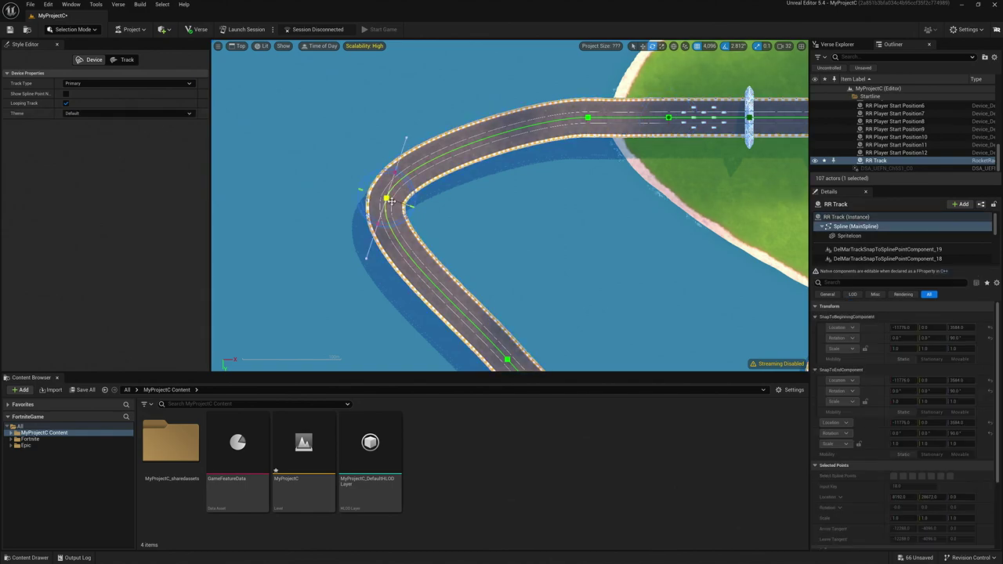
pyautogui.press('w')
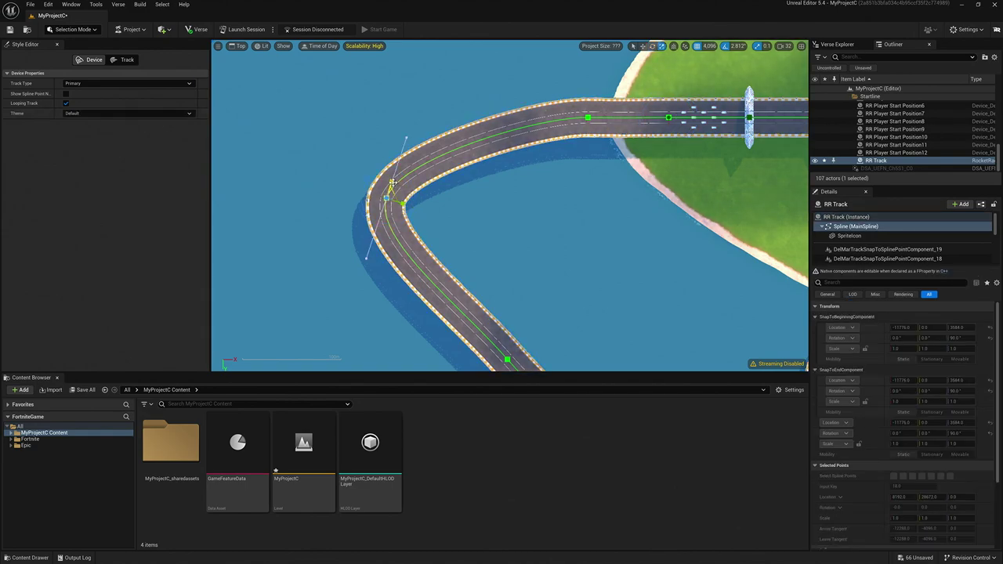
pyautogui.moveTo(406, 138); pyautogui.dragTo(426, 80)
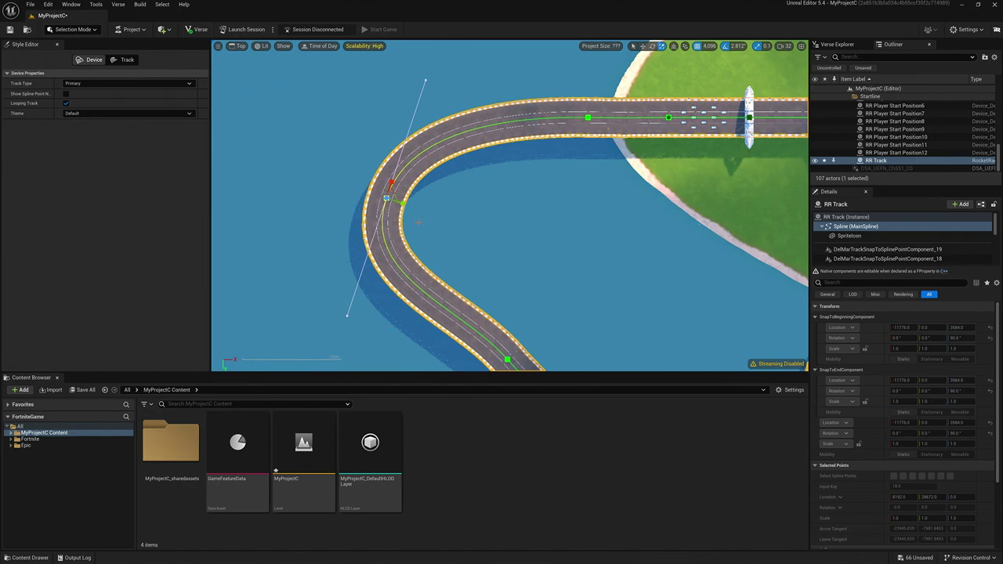
pyautogui.scroll(-4, 311, 169)
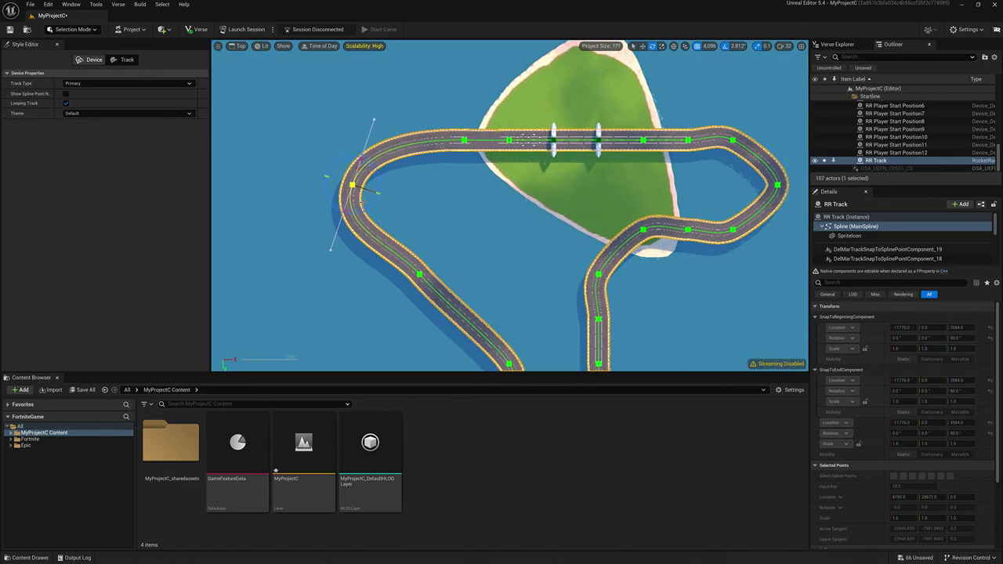
# Step: Set the position grid snap to 512, move the diagonal's middle spline point to X 27136, Y 19456, and rotate it to smooth the curve
pyautogui.press('w')
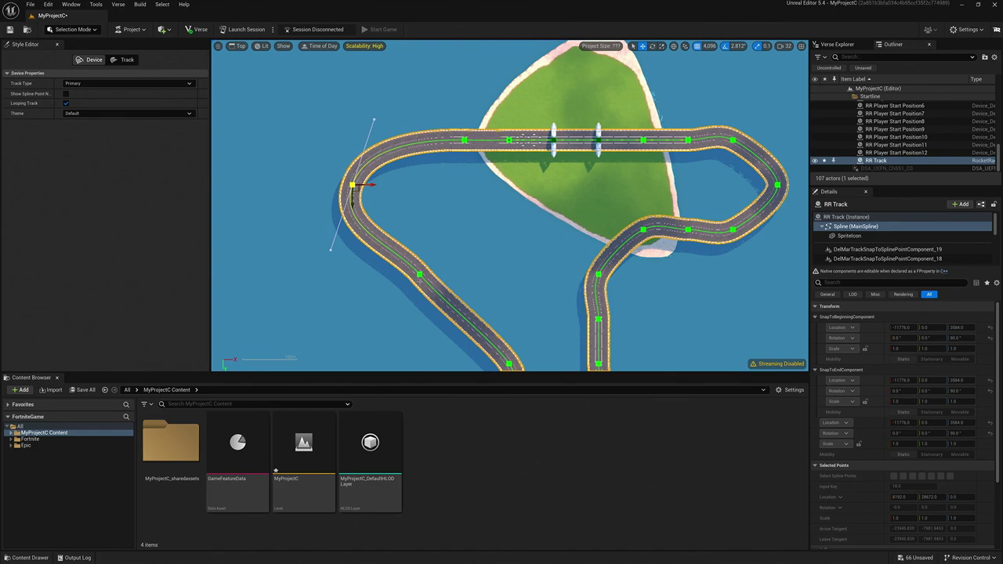
pyautogui.click(420, 276)
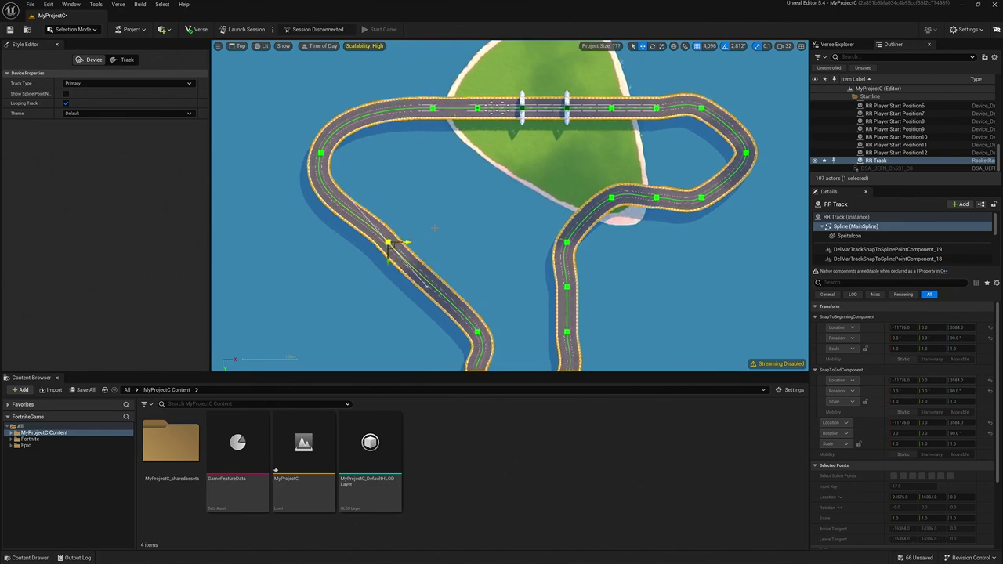
pyautogui.click(703, 53)
pyautogui.click(746, 157)
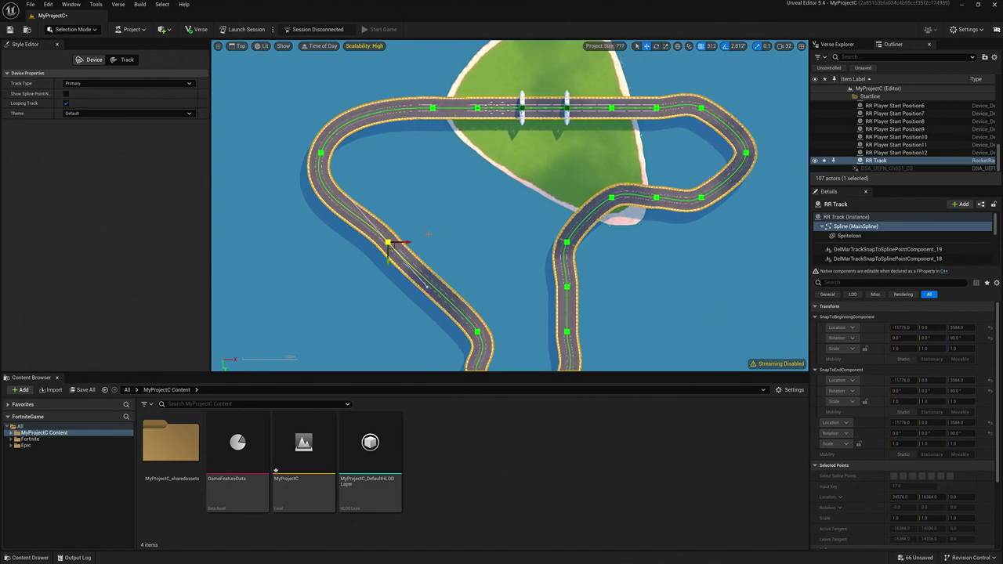
pyautogui.moveTo(424, 233); pyautogui.dragTo(464, 221, button='right')
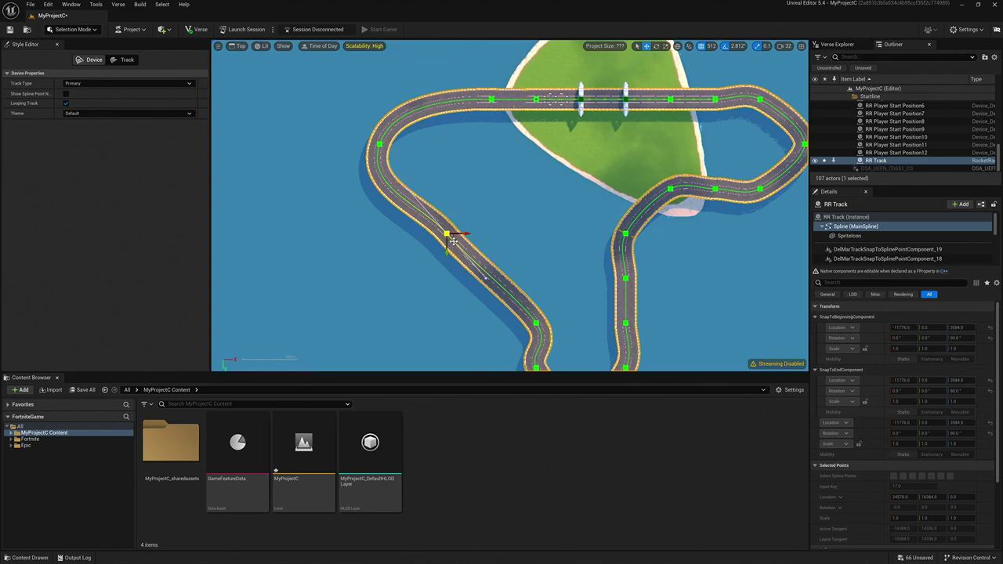
pyautogui.moveTo(453, 241); pyautogui.dragTo(497, 243)
pyautogui.press('e')
pyautogui.moveTo(562, 266); pyautogui.dragTo(452, 170, button='right')
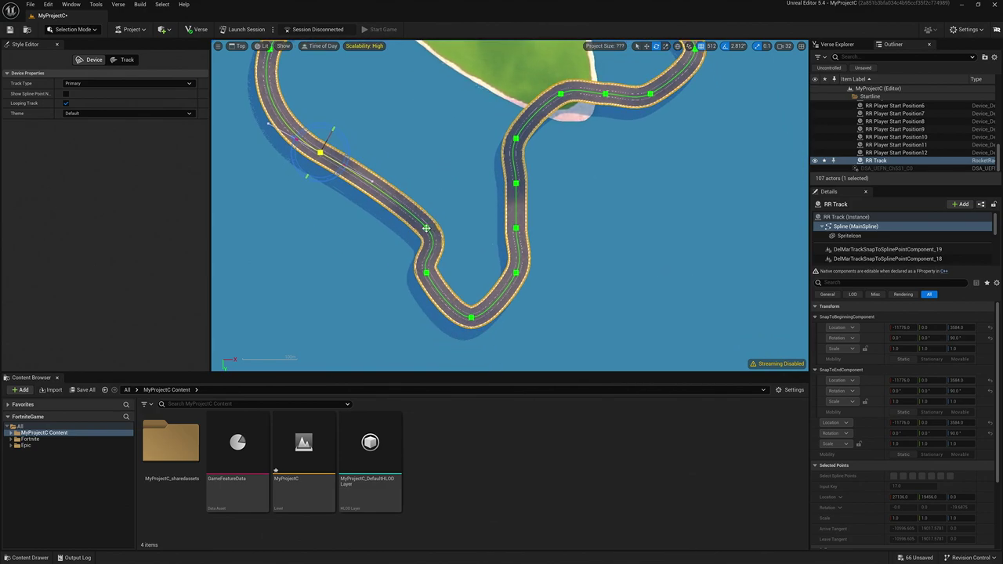
# Step: Shift the spline point at X 40960, Y 0 outward and rotate the one at X 49152, Y 0 to smooth the hairpin's exit
pyautogui.click(426, 228)
pyautogui.press('w')
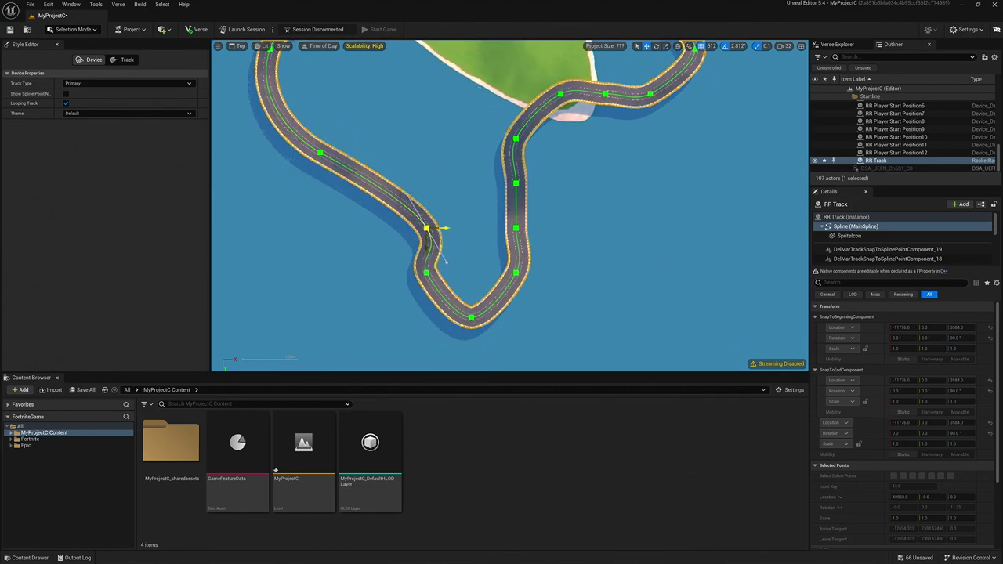
pyautogui.moveTo(432, 233); pyautogui.dragTo(413, 226)
pyautogui.click(427, 274)
pyautogui.press('e')
pyautogui.moveTo(440, 293); pyautogui.dragTo(441, 238)
# Step: Align the hairpin's entry spline point at X 49152, Y -16384 with the straight and scale up the tangents of its apex at X 57344, Y -8192
pyautogui.click(515, 272)
pyautogui.moveTo(516, 299); pyautogui.dragTo(528, 301)
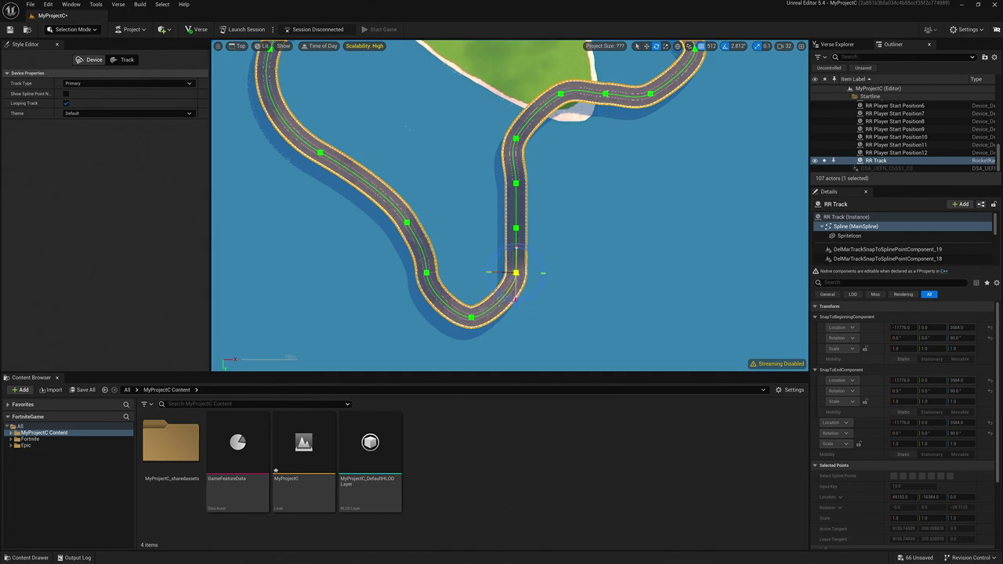
pyautogui.click(470, 317)
pyautogui.press('f')
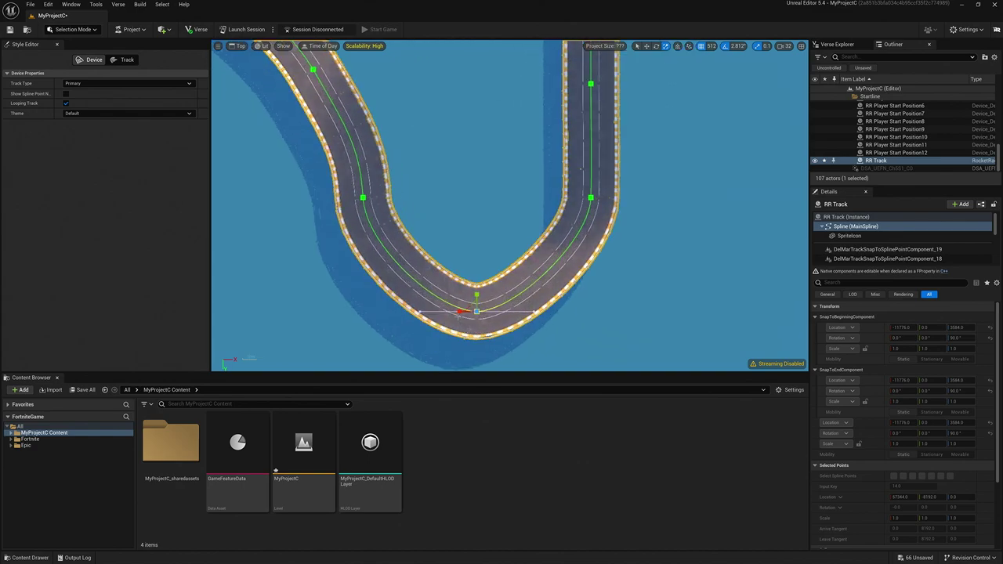
pyautogui.moveTo(459, 311); pyautogui.dragTo(405, 312)
pyautogui.scroll(-6, 517, 280)
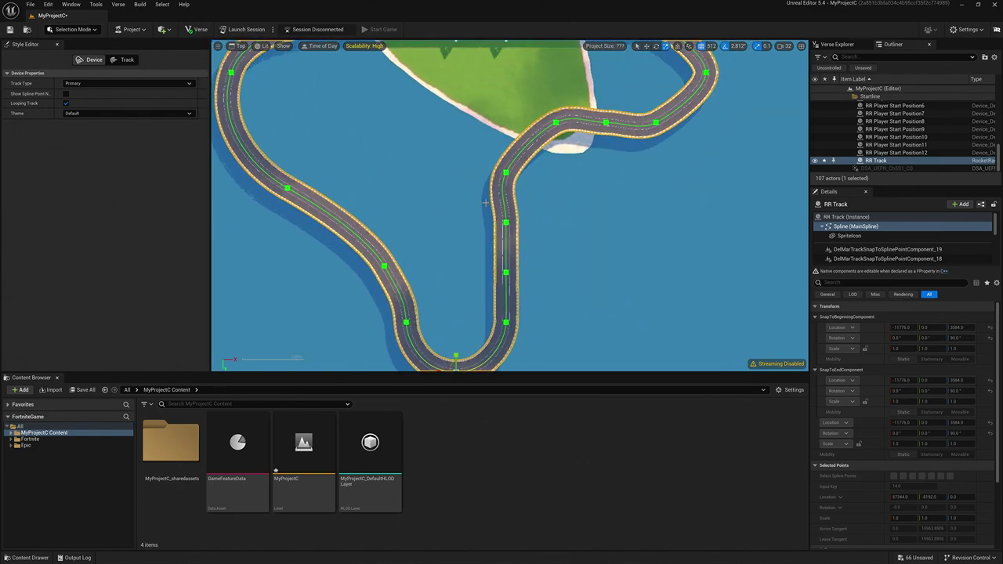
# Step: Rotate the spline point at X 24576, Y -16384 to line it up with the long straight leading to the hairpin
pyautogui.scroll(6, 495, 213)
pyautogui.scroll(1, 495, 214)
pyautogui.click(498, 190)
pyautogui.press('e')
pyautogui.moveTo(506, 210); pyautogui.dragTo(510, 218)
pyautogui.moveTo(555, 192); pyautogui.dragTo(502, 251, button='right')
# Step: Scale up the tangents of the spline point at X 16384, Y -24576 to round the bend at the island's edge
pyautogui.click(543, 151)
pyautogui.press('r')
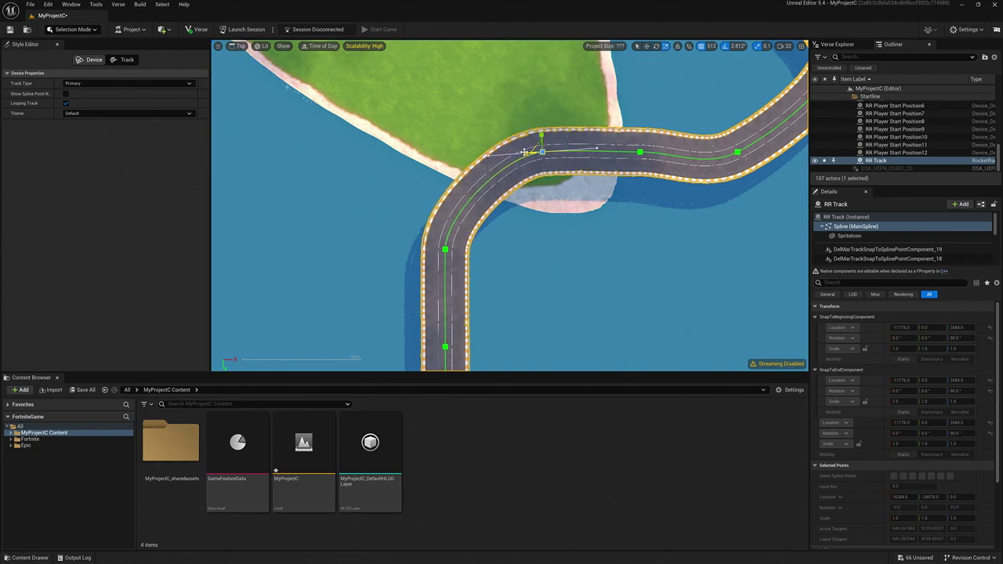
pyautogui.moveTo(525, 151); pyautogui.dragTo(498, 154)
# Step: Rotate the spline points at X 16384, Y -40960 and X 0, Y -40960 to align both ends of the U-turn with their straights
pyautogui.moveTo(616, 144); pyautogui.dragTo(446, 253, button='right')
pyautogui.click(528, 260)
pyautogui.press('e')
pyautogui.moveTo(496, 261); pyautogui.dragTo(500, 260)
pyautogui.click(527, 104)
pyautogui.moveTo(551, 93); pyautogui.dragTo(553, 97)
# Step: Scale up the tangents of the U-turn's apex spline point at X 8192, Y -49152 to round the turn
pyautogui.click(602, 184)
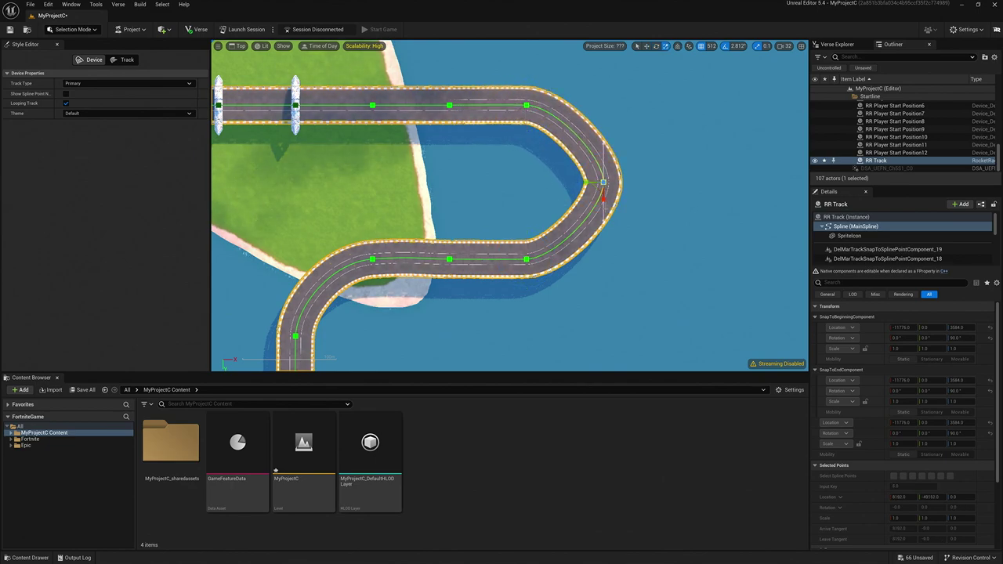
pyautogui.moveTo(602, 198)
pyautogui.mouseDown()
pyautogui.moveTo(609, 217)
pyautogui.moveTo(604, 209)
pyautogui.mouseUp()
pyautogui.scroll(-5, 556, 188)
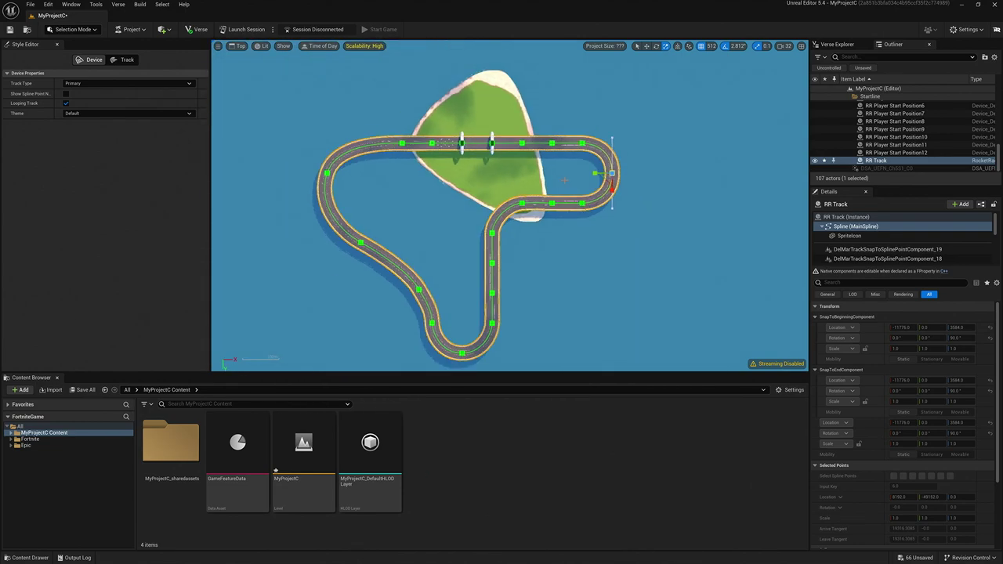
pyautogui.scroll(2, 556, 188)
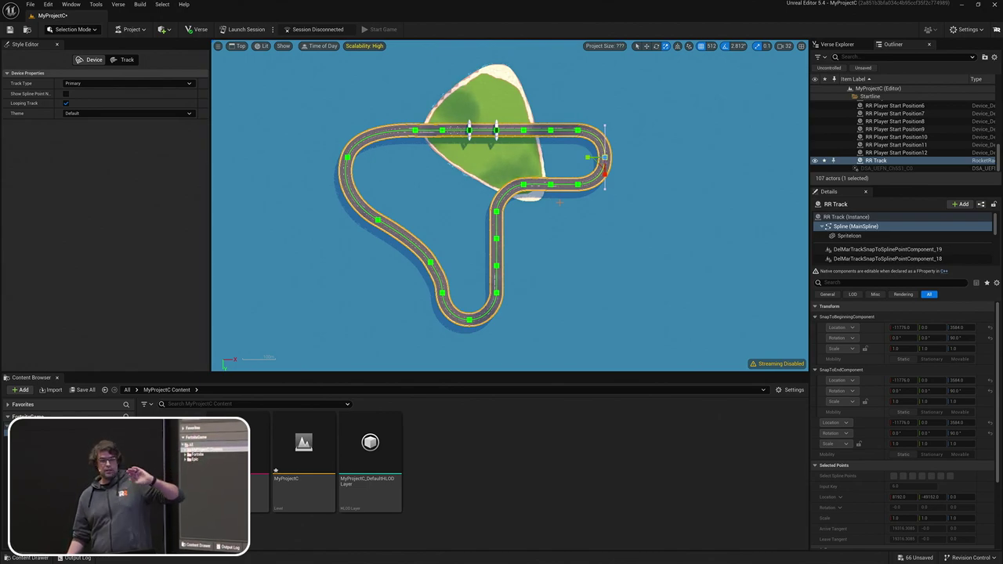
# Step: Switch the viewport from the top view to Perspective and clear the track selection
pyautogui.click(239, 45)
pyautogui.click(251, 58)
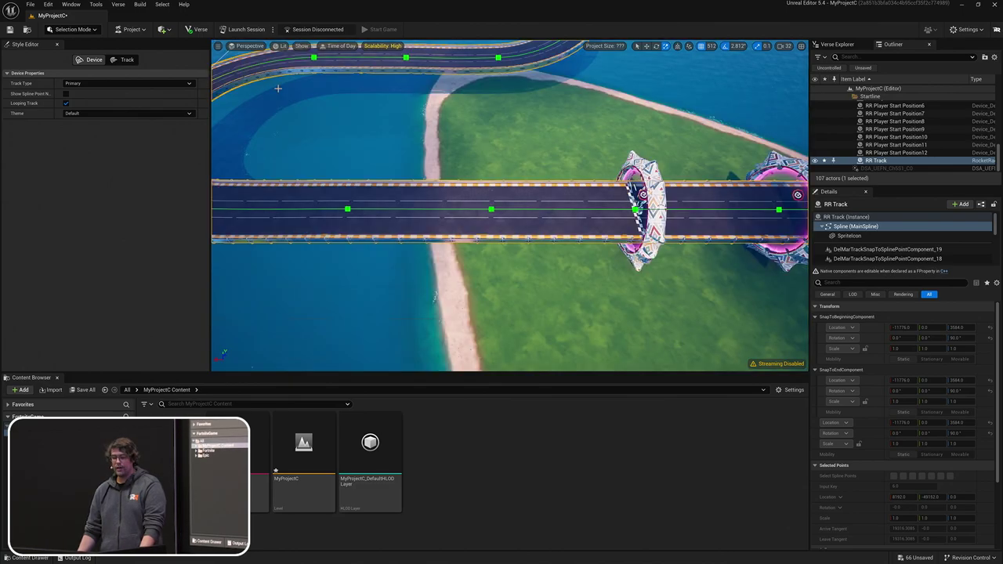
pyautogui.moveTo(416, 132)
pyautogui.mouseDown(button='right')
pyautogui.moveTo(369, 85)
pyautogui.moveTo(588, 86)
pyautogui.moveTo(418, 132)
pyautogui.mouseUp(button='right')
pyautogui.press('Escape')
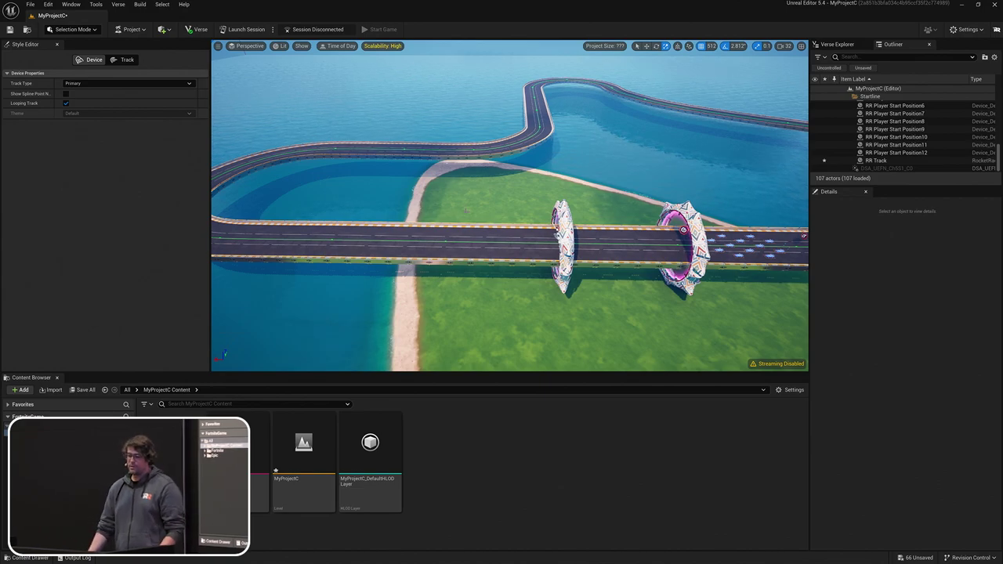
# Step: Multi-select the consecutive spline points from the straight beyond the start gates around the U-turn toward X 16384, Y -24576
pyautogui.click(453, 154)
pyautogui.click(677, 245)
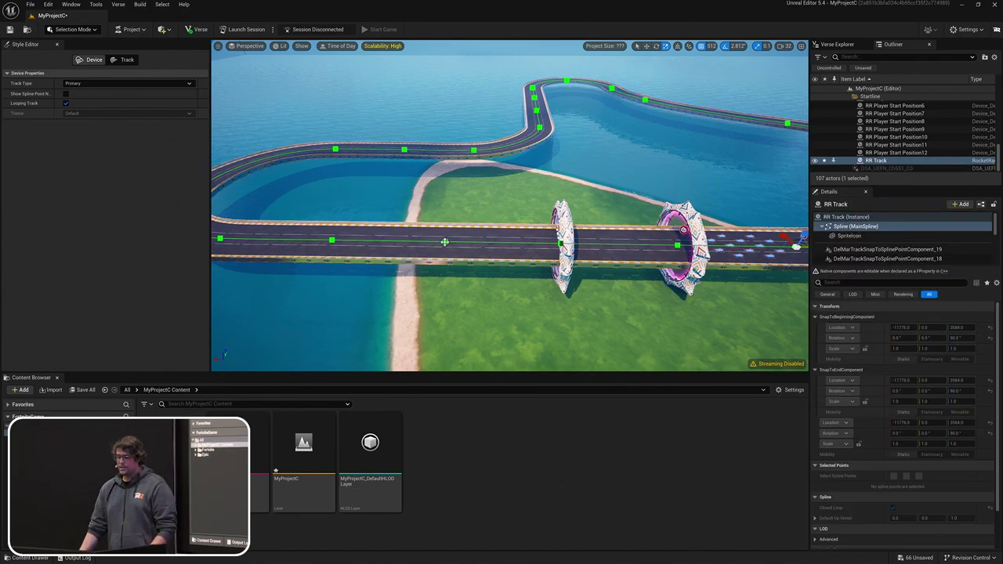
pyautogui.press('f')
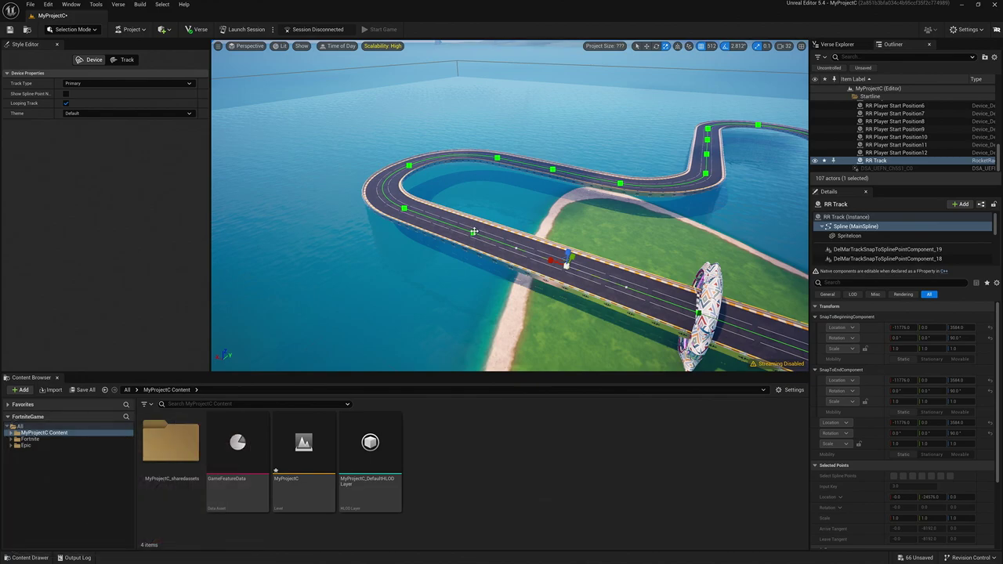
pyautogui.keyDown('ctrl'); pyautogui.click(473, 231); pyautogui.keyUp('ctrl')
pyautogui.keyDown('ctrl'); pyautogui.click(402, 207); pyautogui.keyUp('ctrl')
pyautogui.keyDown('ctrl'); pyautogui.click(409, 166); pyautogui.keyUp('ctrl')
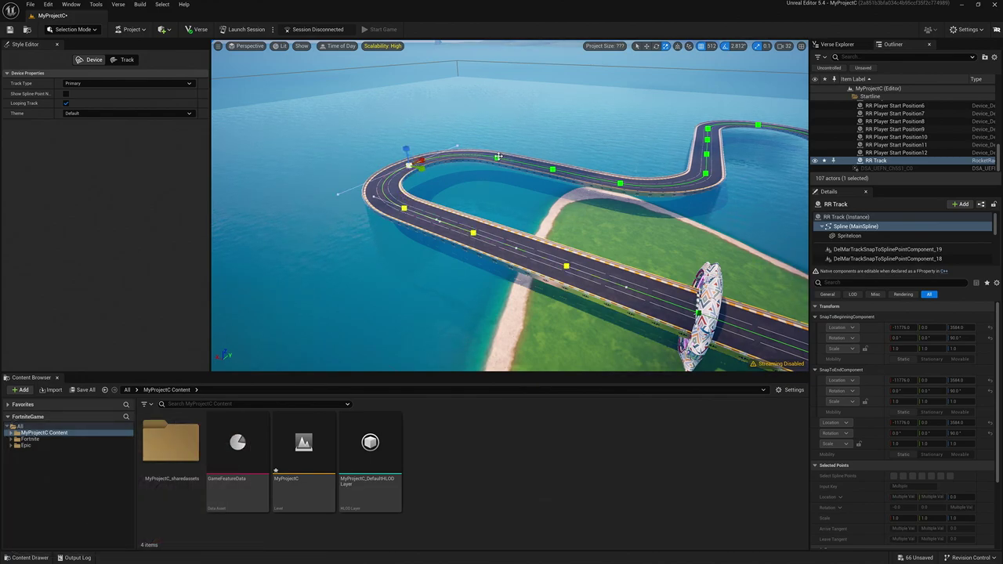
pyautogui.keyDown('ctrl'); pyautogui.click(498, 157); pyautogui.keyUp('ctrl')
pyautogui.keyDown('ctrl'); pyautogui.click(552, 167); pyautogui.keyUp('ctrl')
pyautogui.click(620, 184)
# Step: Select the seven consecutive spline points from X 0, Y -24576 around the U-turn to X 16384, Y -24576 and lower them to Z -3072
pyautogui.moveTo(545, 185); pyautogui.dragTo(655, 186, button='right')
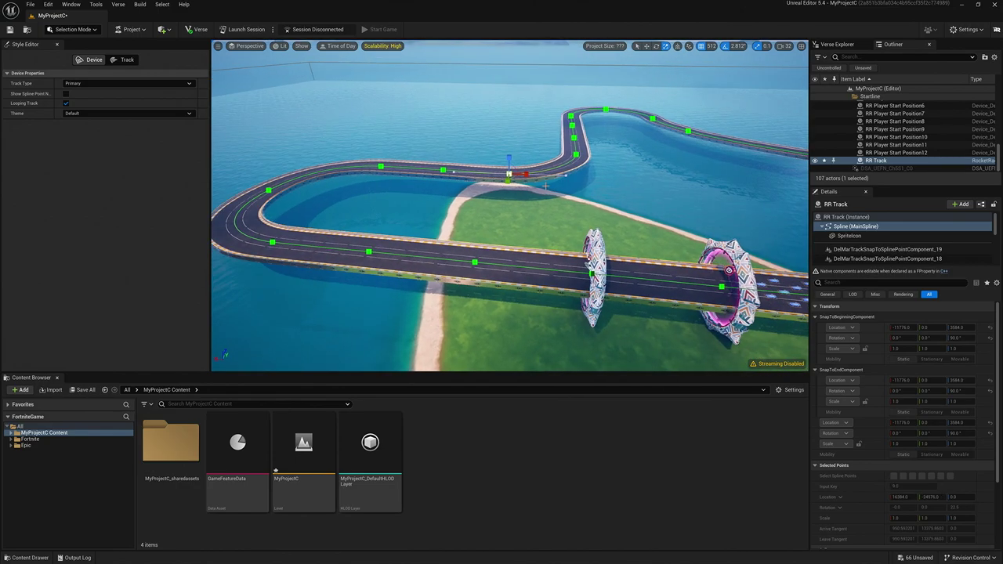
pyautogui.click(475, 262)
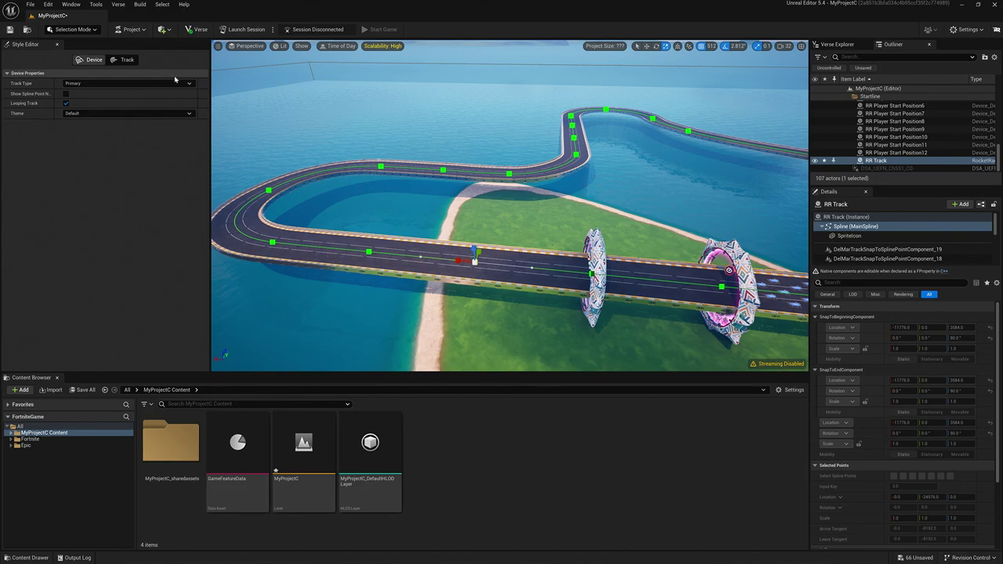
pyautogui.click(124, 61)
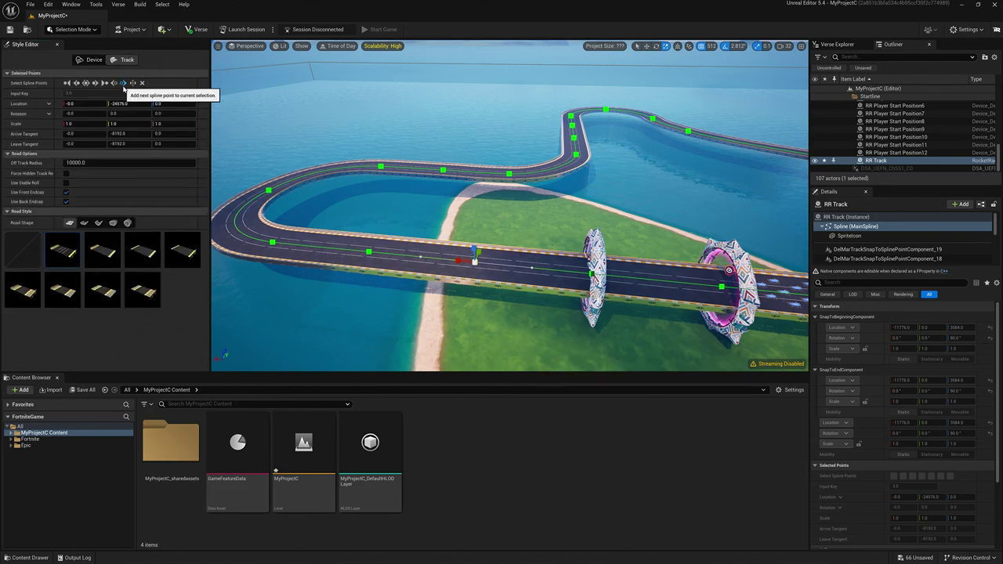
pyautogui.click(123, 83)
pyautogui.click(123, 83)
pyautogui.click(123, 83)
pyautogui.click(123, 84)
pyautogui.click(123, 83)
pyautogui.click(123, 83)
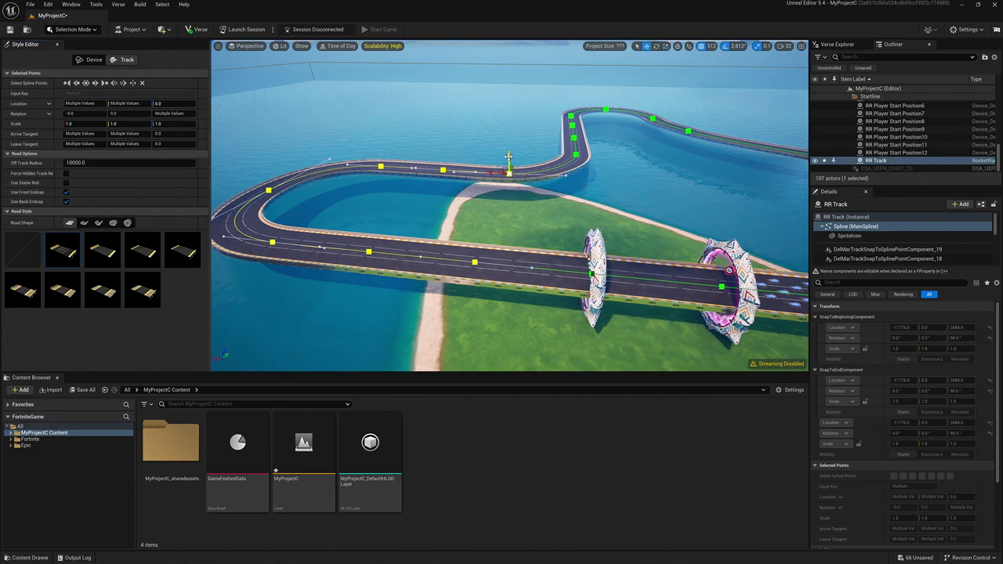
pyautogui.moveTo(510, 157); pyautogui.dragTo(510, 181)
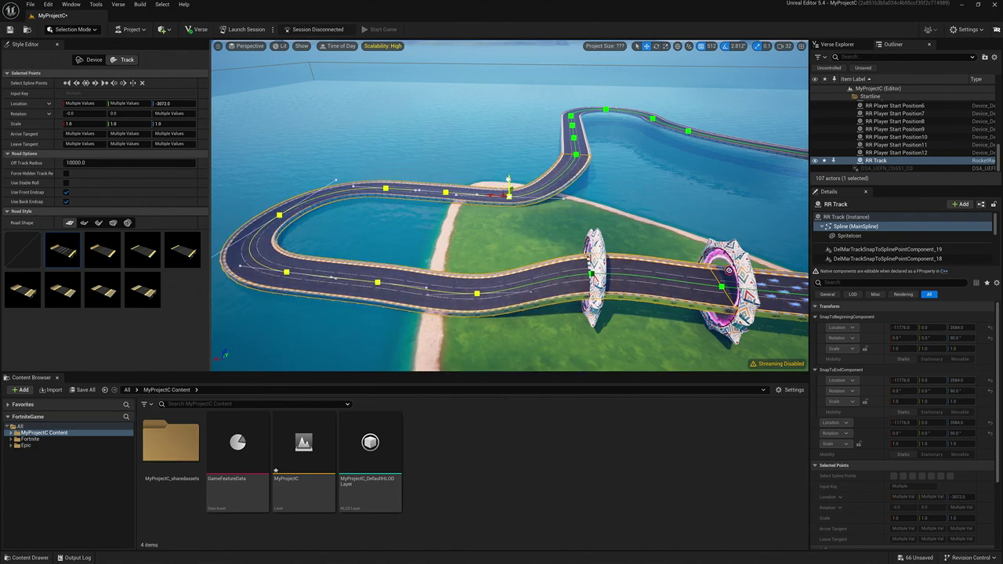
# Step: Raise the spline points on the far curve, bringing X 39936, Y 3584 to Z 5632 and X 27136, Y 19456 to Z 4608
pyautogui.moveTo(509, 181); pyautogui.dragTo(396, 237, button='right')
pyautogui.click(578, 144)
pyautogui.moveTo(578, 143); pyautogui.dragTo(716, 101, button='right')
pyautogui.moveTo(686, 93); pyautogui.dragTo(689, 80)
pyautogui.moveTo(689, 80); pyautogui.dragTo(441, 163, button='right')
pyautogui.click(439, 157)
pyautogui.moveTo(440, 145); pyautogui.dragTo(466, 107)
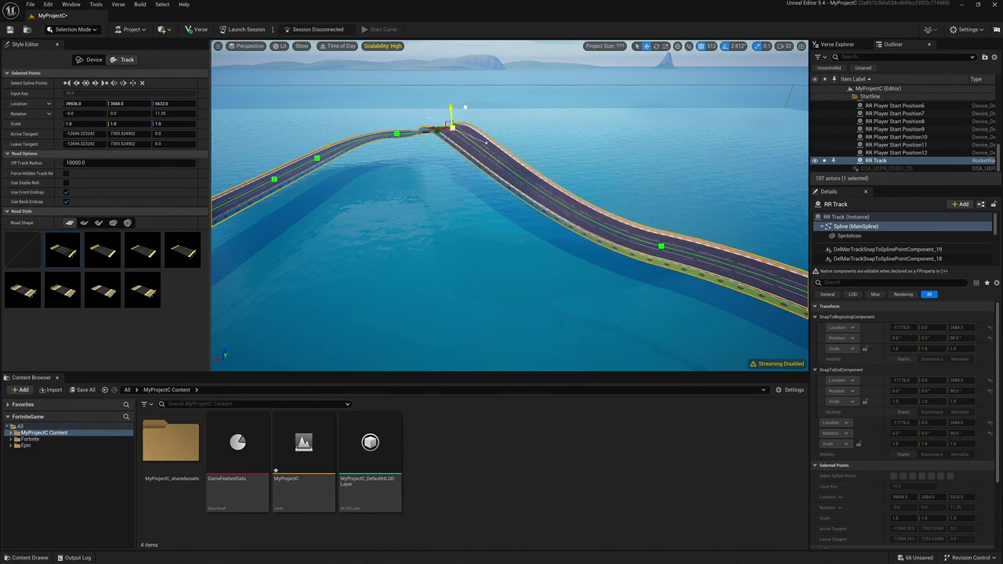
pyautogui.click(662, 247)
pyautogui.moveTo(665, 230); pyautogui.dragTo(679, 163)
# Step: Adjust the spline points at X 27136, Y 19456 and X 8192, Y 28672 to smooth the road's descent toward the start
pyautogui.moveTo(679, 163); pyautogui.dragTo(776, 188, button='right')
pyautogui.moveTo(532, 197)
pyautogui.mouseDown(button='right')
pyautogui.moveTo(446, 197)
pyautogui.moveTo(619, 196)
pyautogui.moveTo(533, 196)
pyautogui.mouseUp(button='right')
pyautogui.press('e')
pyautogui.moveTo(386, 129); pyautogui.dragTo(456, 158)
pyautogui.click(564, 177)
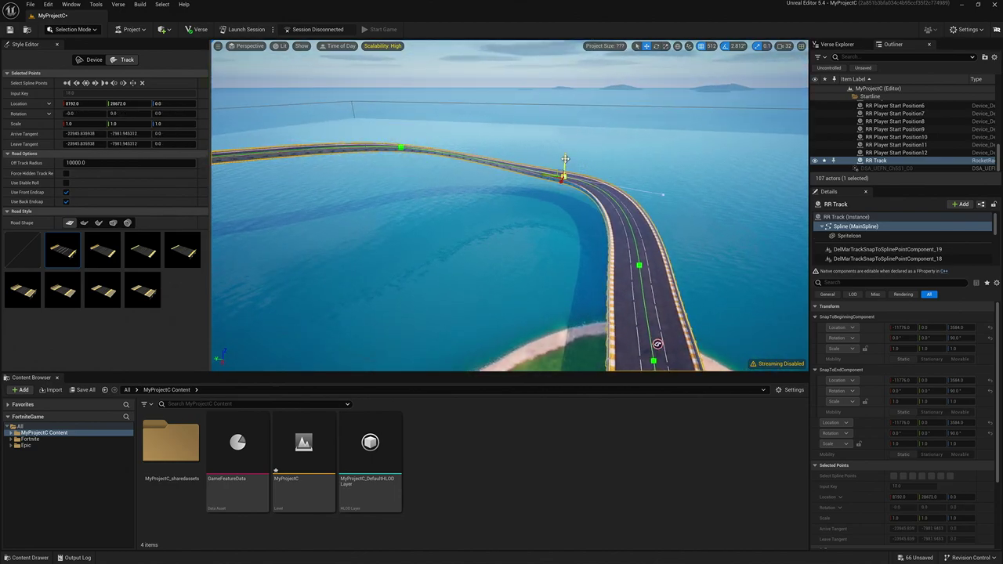
pyautogui.moveTo(565, 160); pyautogui.dragTo(596, 158)
pyautogui.moveTo(596, 157); pyautogui.dragTo(634, 145, button='right')
# Step: Rotate the raised spline points at X 39936, Y 3584 and X 49152, Y 0 to follow the slope, and clear the selection
pyautogui.click(624, 132)
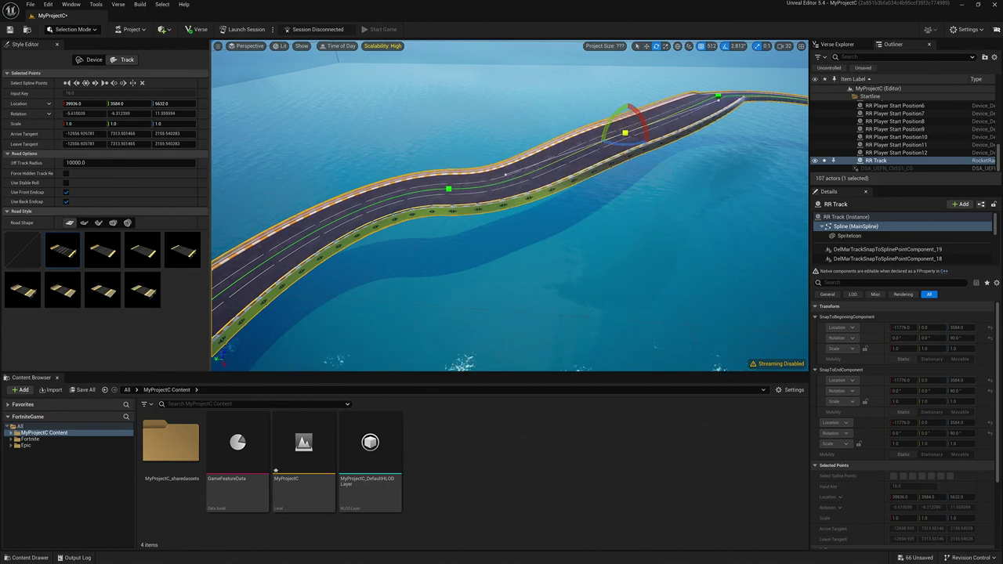
pyautogui.click(448, 189)
pyautogui.moveTo(479, 188); pyautogui.dragTo(563, 205)
pyautogui.moveTo(563, 205); pyautogui.dragTo(557, 225, button='right')
pyautogui.moveTo(557, 167); pyautogui.dragTo(529, 184, button='right')
pyautogui.press('Escape')
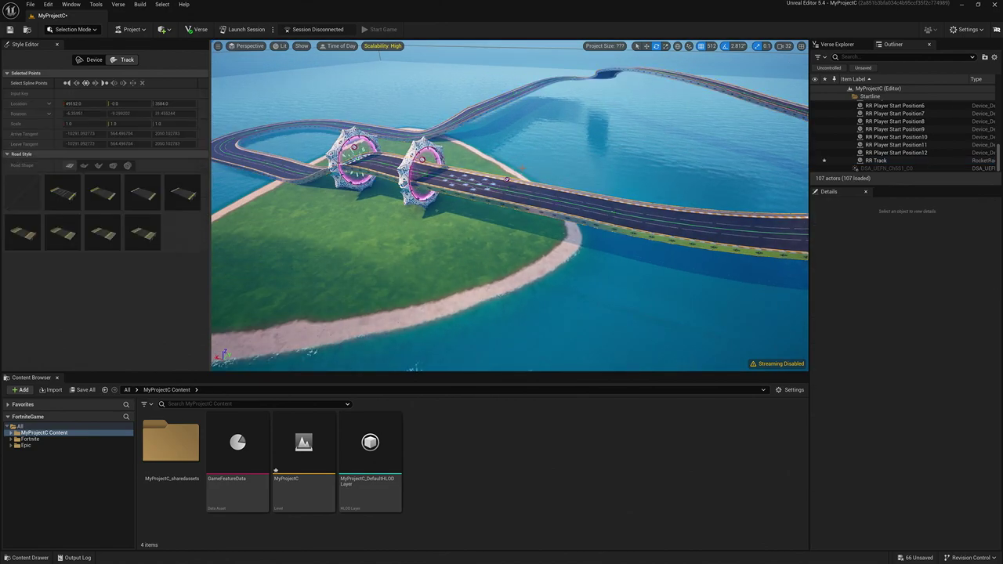
# Step: Widen the road by scaling Y to 1.4641 at spline point X 39936, Y 3584 and to 1.61051 at X 27136, Y 19456
pyautogui.moveTo(522, 168); pyautogui.dragTo(517, 129, button='right')
pyautogui.click(519, 142)
pyautogui.click(517, 128)
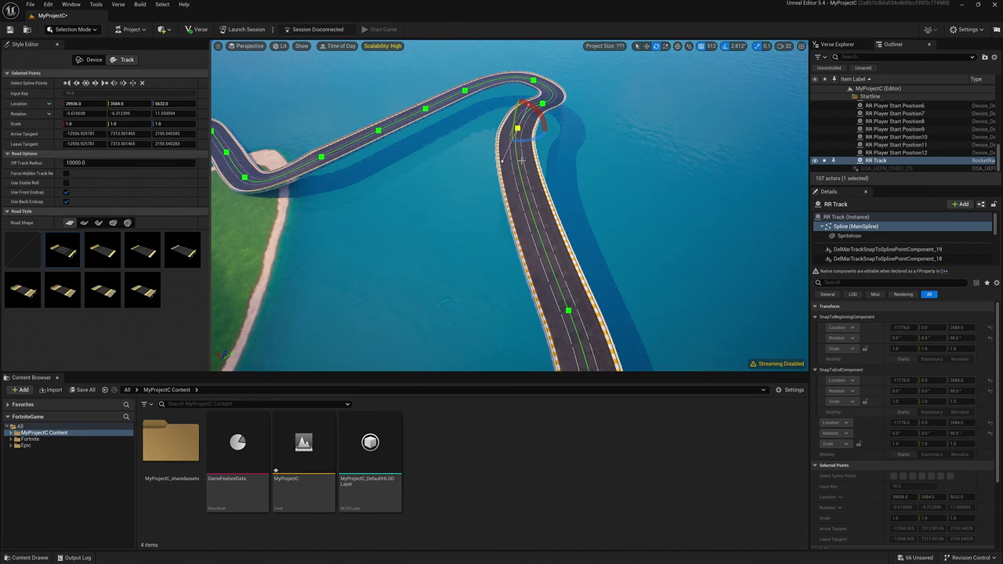
pyautogui.press('r')
pyautogui.moveTo(510, 127); pyautogui.dragTo(555, 193)
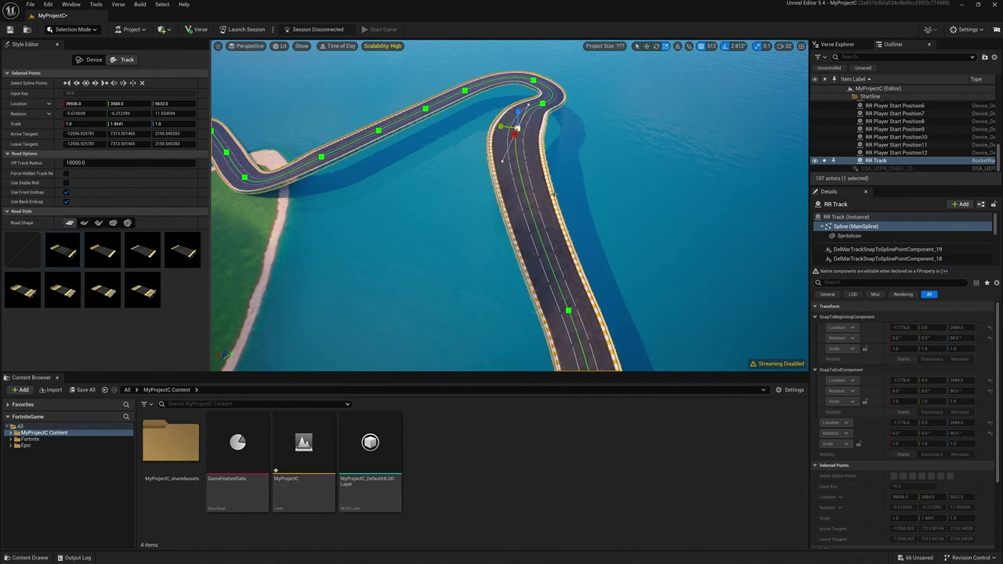
pyautogui.moveTo(568, 190); pyautogui.dragTo(552, 196, button='right')
pyautogui.click(577, 304)
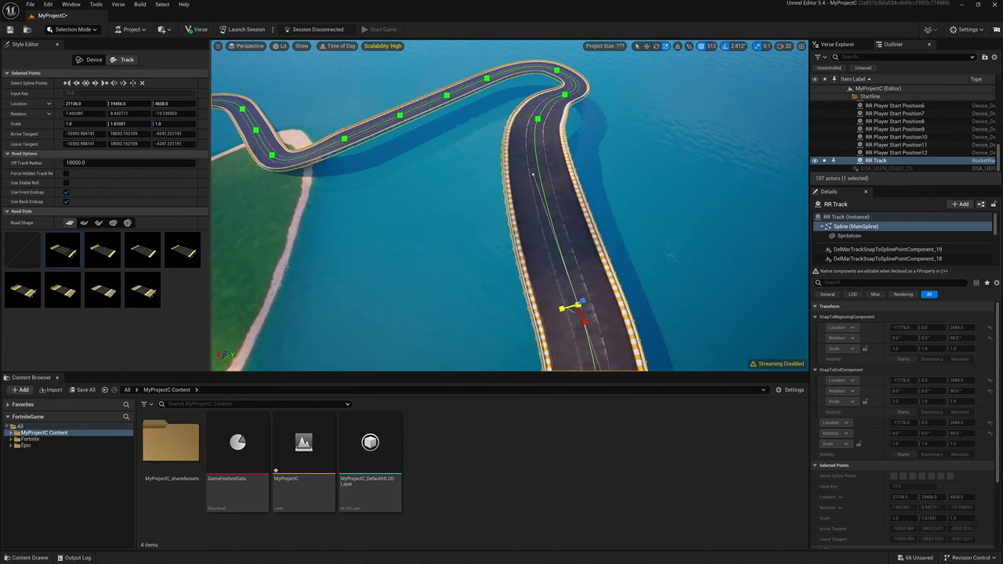
pyautogui.keyDown('alt'); pyautogui.moveTo(579, 232); pyautogui.dragTo(559, 232); pyautogui.keyUp('alt')
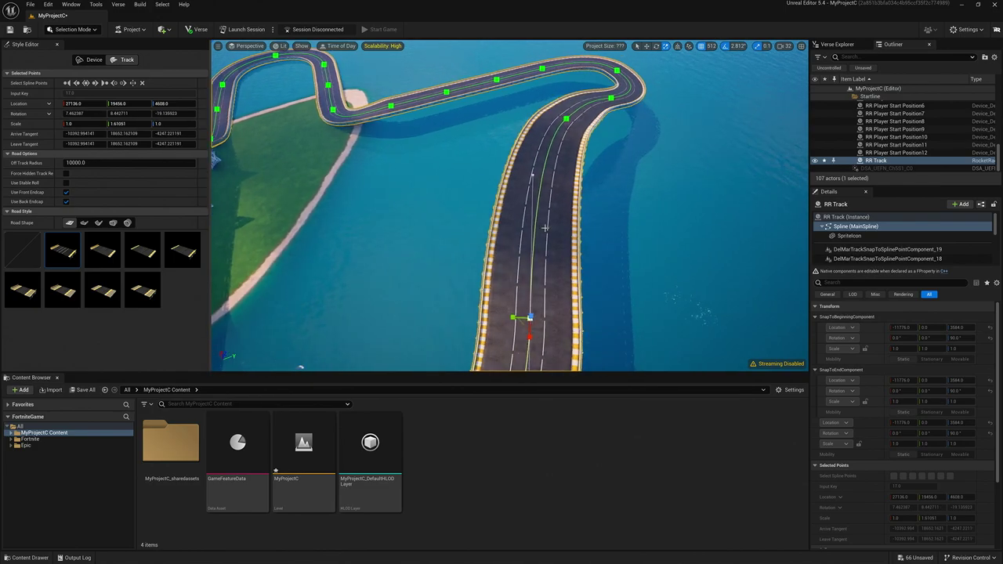
# Step: Bank the U-turn's apex spline point at X 8192, Y -49152 and raise it to Z -2048
pyautogui.moveTo(559, 231); pyautogui.dragTo(446, 169, button='right')
pyautogui.click(391, 155)
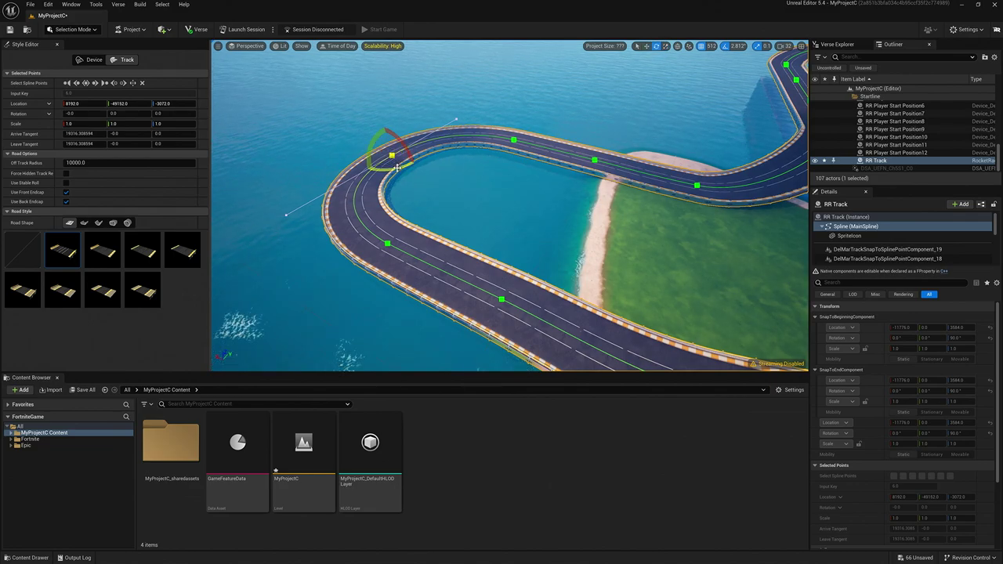
pyautogui.moveTo(397, 167); pyautogui.dragTo(408, 150)
pyautogui.moveTo(408, 150)
pyautogui.mouseDown(button='right')
pyautogui.moveTo(549, 157)
pyautogui.moveTo(399, 156)
pyautogui.mouseUp(button='right')
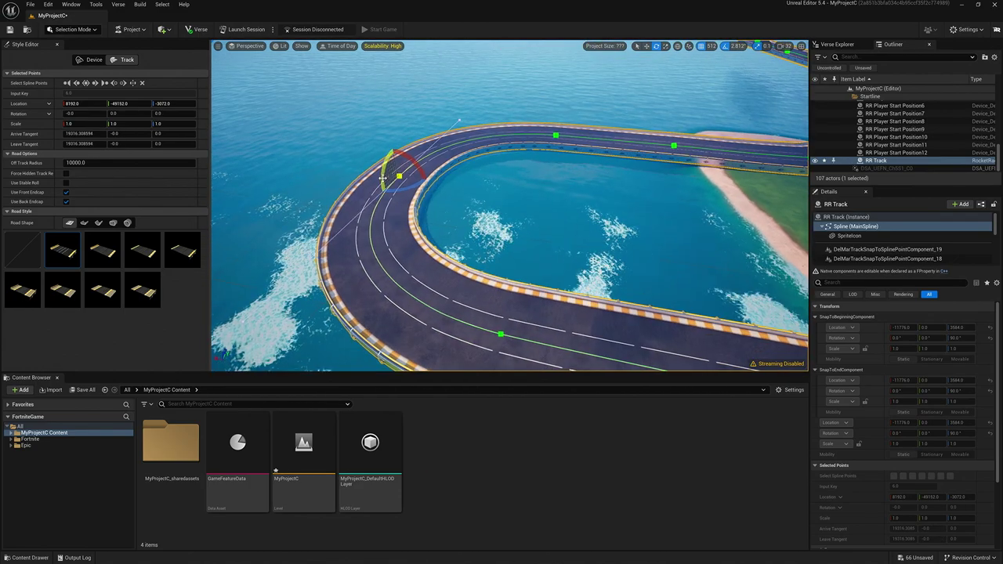
pyautogui.moveTo(386, 167)
pyautogui.mouseDown()
pyautogui.moveTo(389, 183)
pyautogui.moveTo(385, 167)
pyautogui.mouseUp()
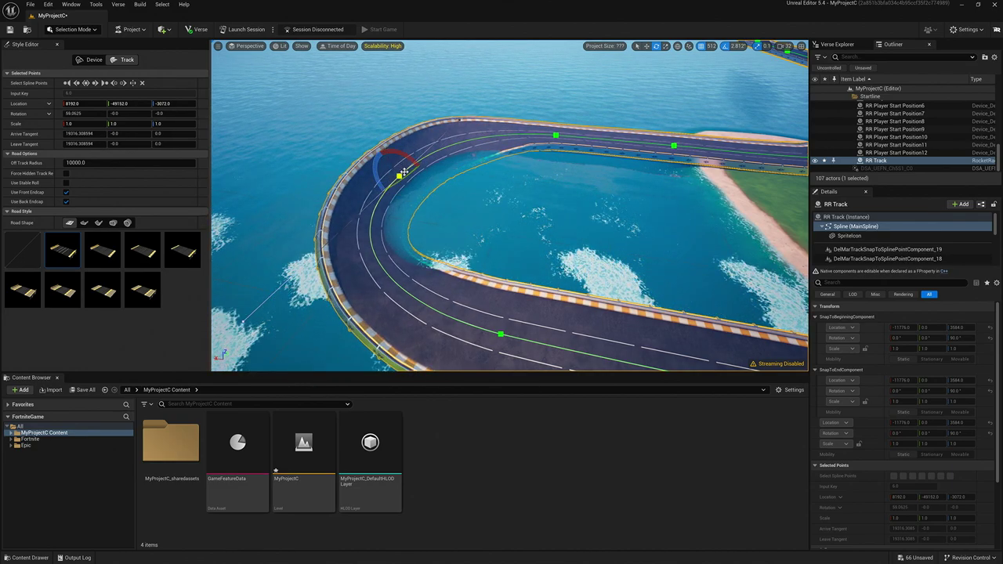
pyautogui.moveTo(395, 152); pyautogui.dragTo(394, 142)
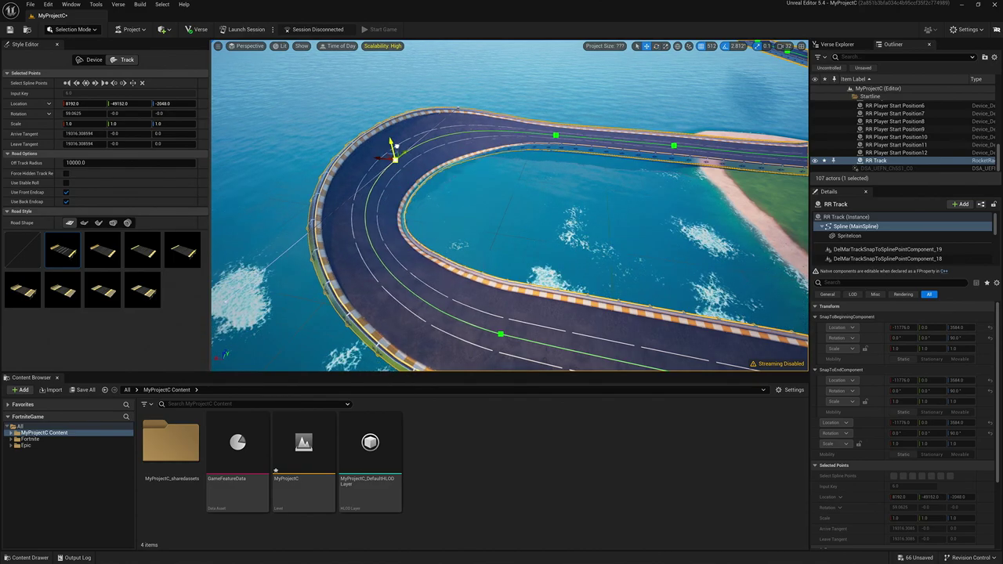
pyautogui.moveTo(393, 143); pyautogui.dragTo(408, 198, button='right')
pyautogui.press('Escape')
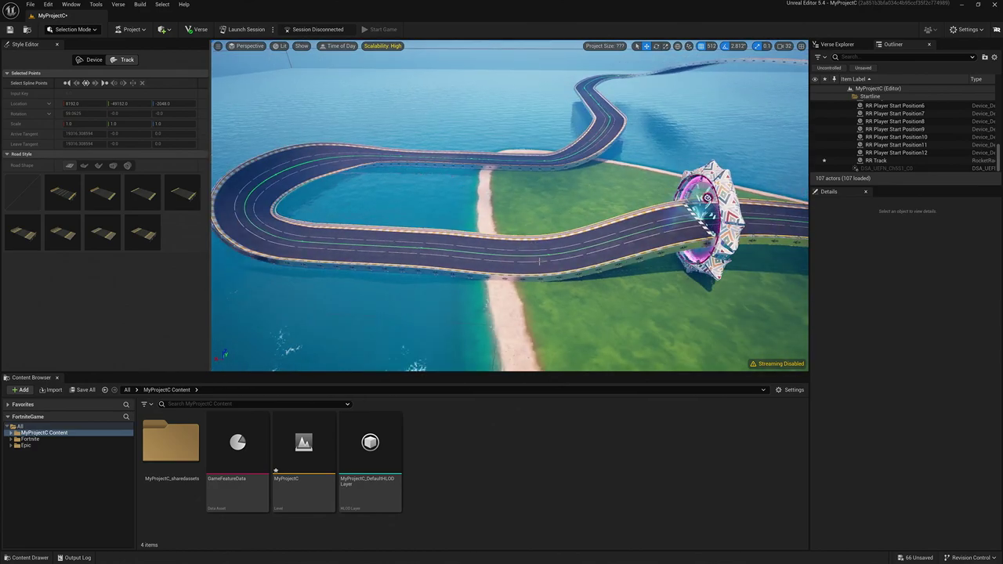
# Step: Pitch the spline points at X 0, Y -24576 and X 0, Y -16384 by 8.4375° to smooth the descent, and clear the selection
pyautogui.click(547, 264)
pyautogui.click(549, 254)
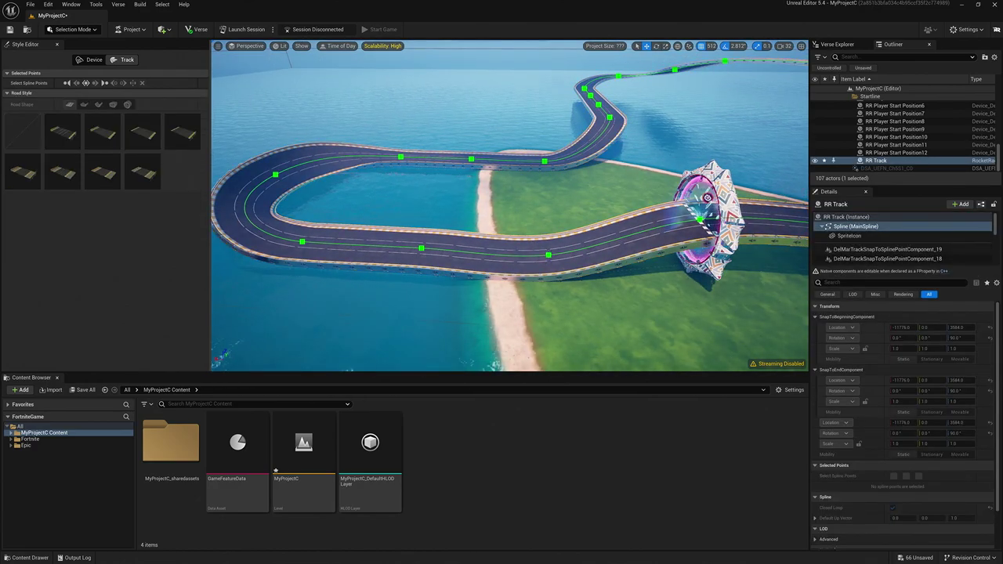
pyautogui.moveTo(561, 236); pyautogui.dragTo(557, 248)
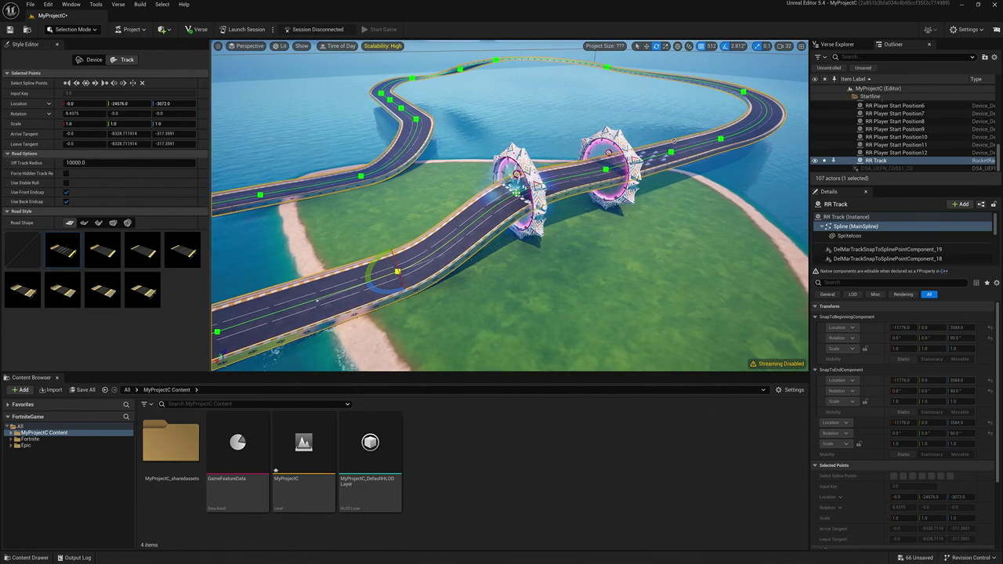
pyautogui.click(516, 193)
pyautogui.moveTo(505, 177); pyautogui.dragTo(519, 168)
pyautogui.click(92, 60)
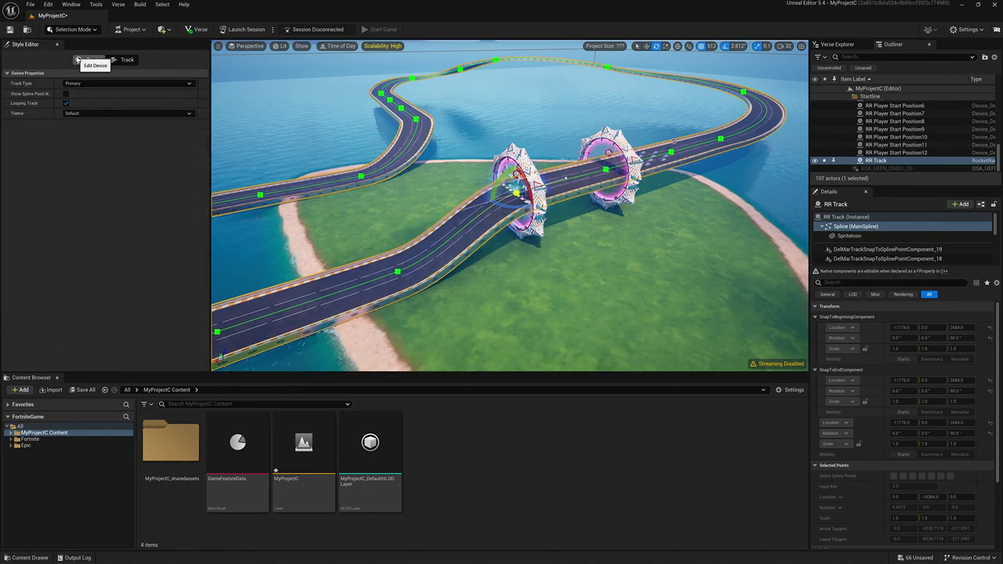
pyautogui.click(123, 59)
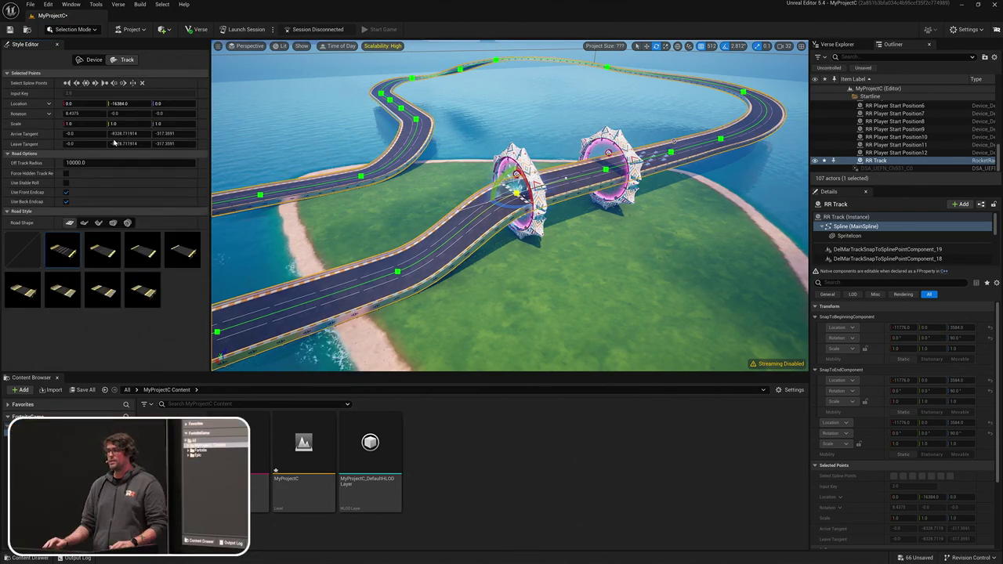
pyautogui.moveTo(414, 219); pyautogui.dragTo(383, 211, button='right')
pyautogui.press('Escape')
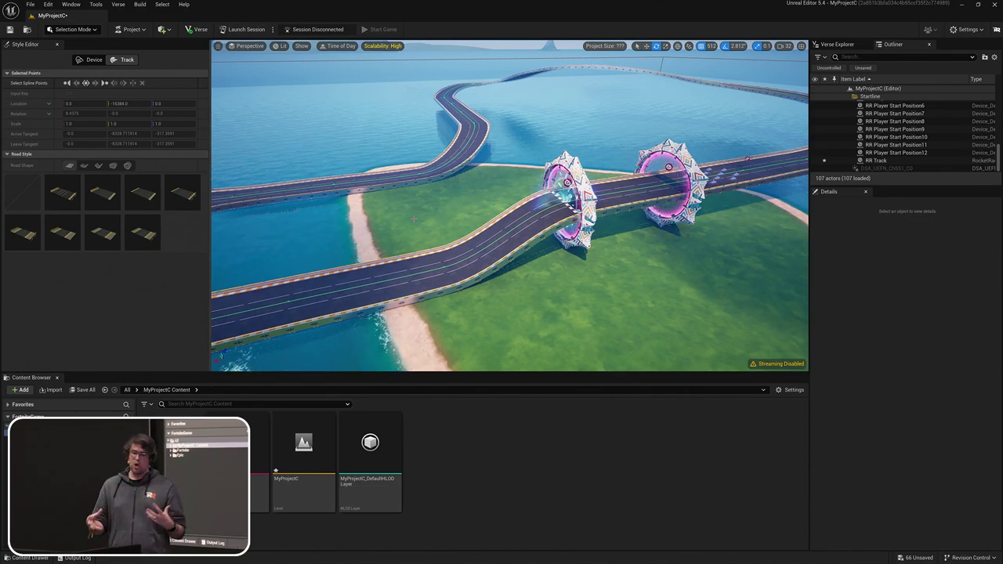
# Step: Select the track's spline point at X 0, Y -16384 and examine the road styles offered for each road shape
pyautogui.click(522, 232)
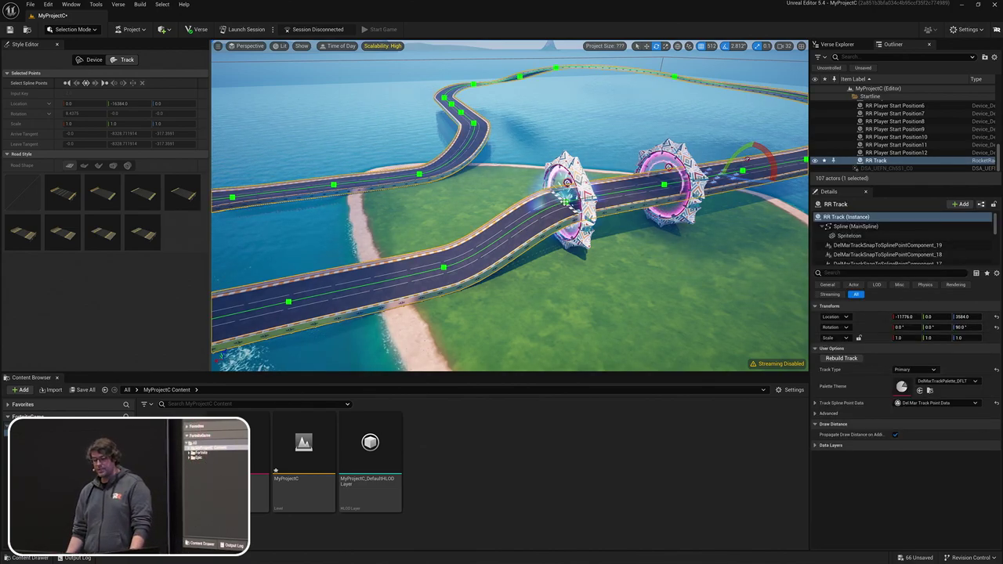
pyautogui.click(565, 203)
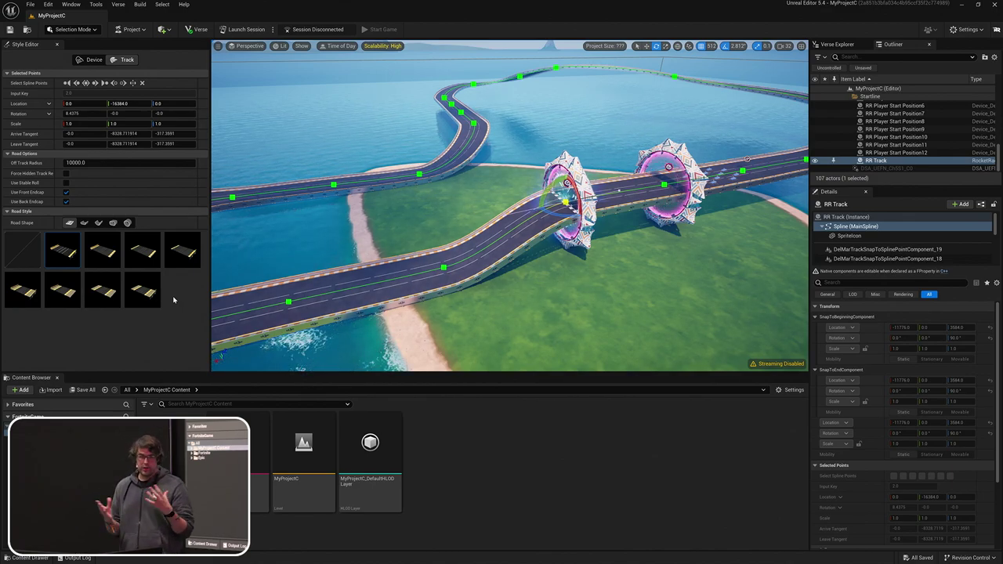
pyautogui.click(128, 223)
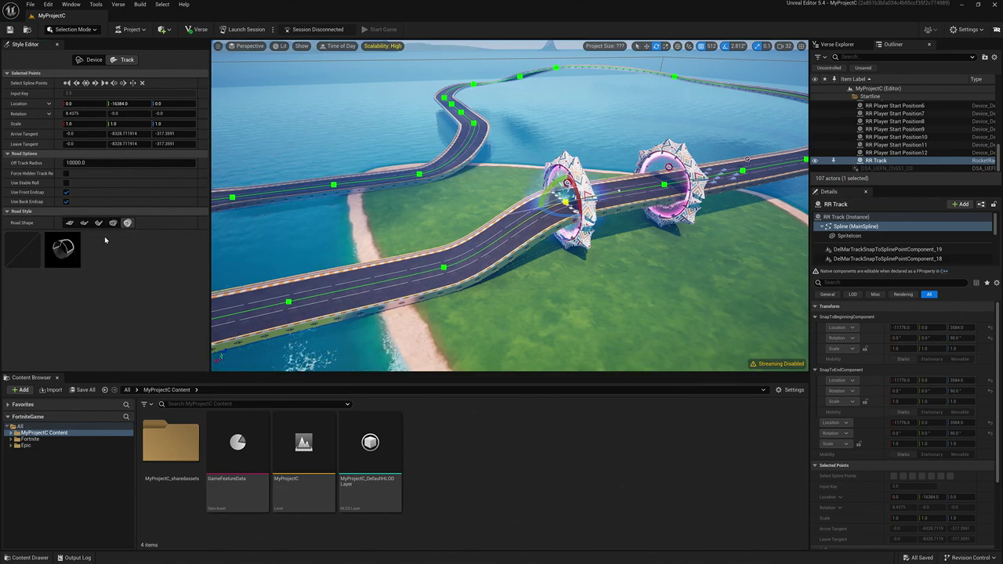
pyautogui.click(113, 224)
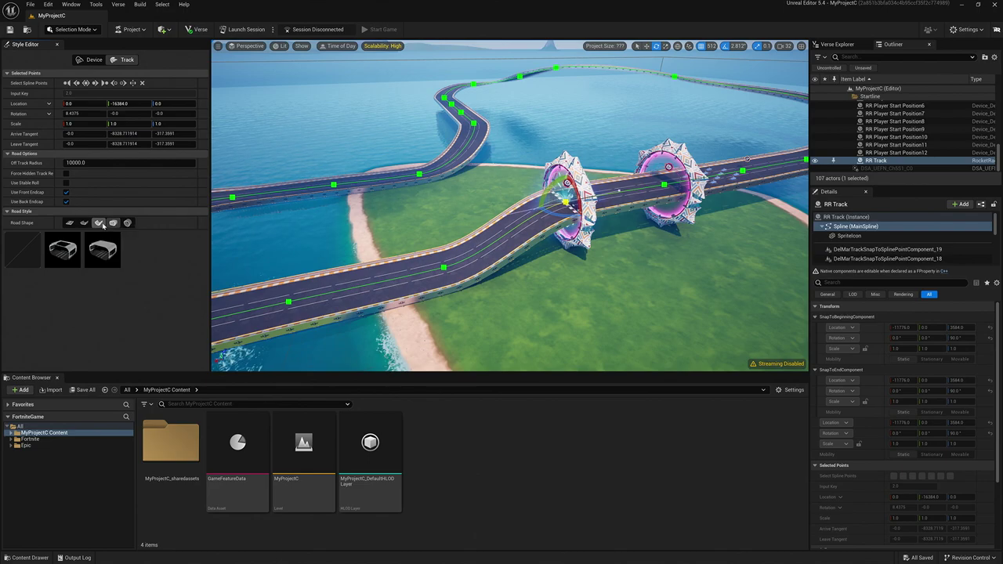
pyautogui.click(100, 224)
pyautogui.click(84, 224)
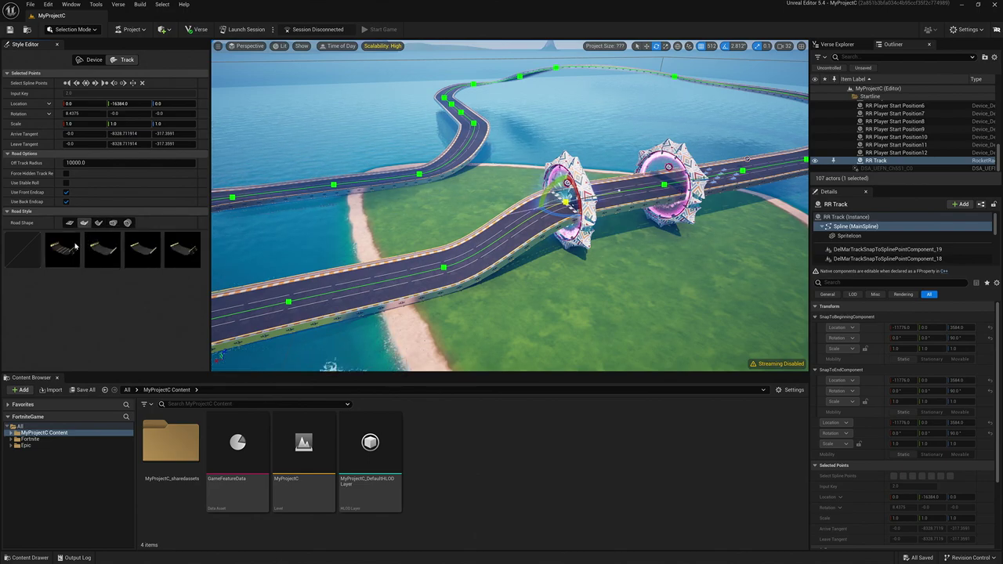
pyautogui.click(70, 223)
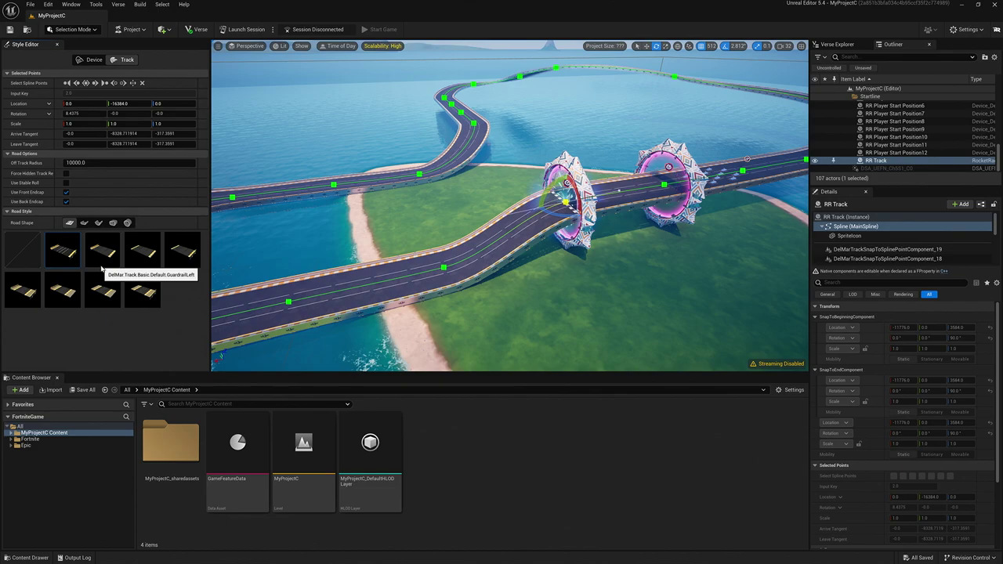
# Step: Apply the empty road style to the spline point at X 32768, Y -16384 to cut a gap in the straight
pyautogui.click(24, 265)
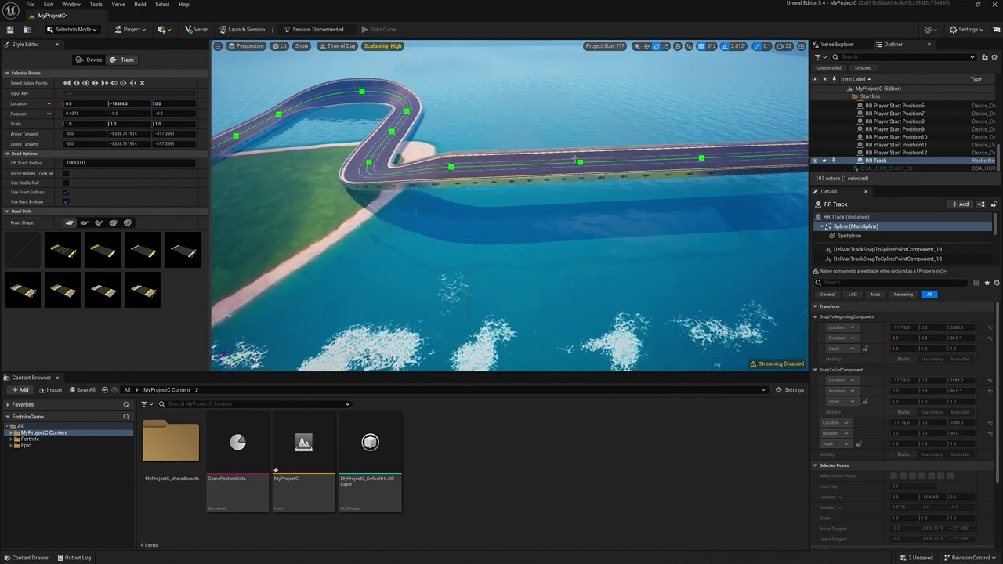
pyautogui.click(35, 247)
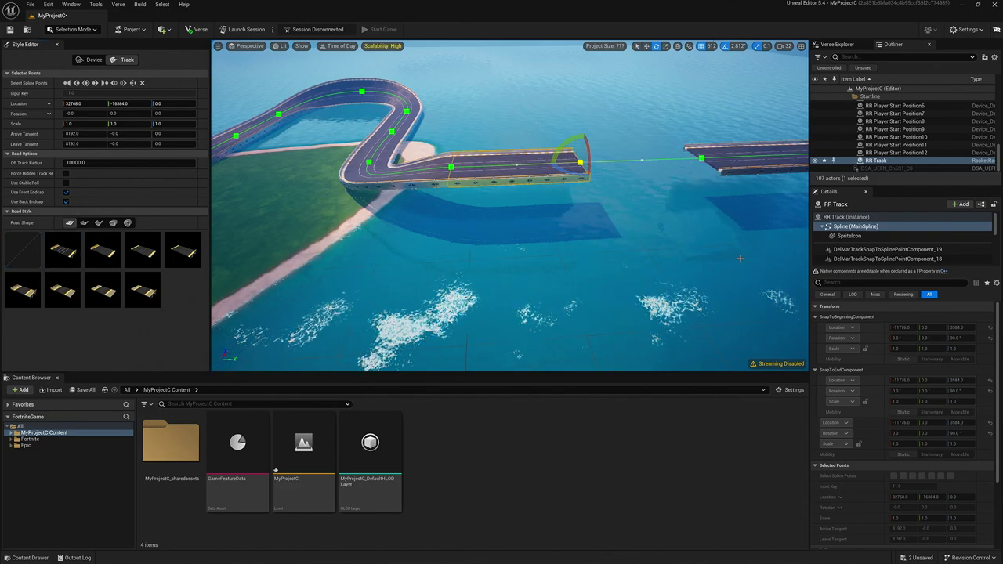
# Step: Shape the ramp before the gap by lowering spline point X 24576, Y -16384 to Z -1024 and pitching X 32768, Y -16384 by 8.4375°
pyautogui.click(451, 166)
pyautogui.press('w')
pyautogui.moveTo(451, 147); pyautogui.dragTo(451, 162)
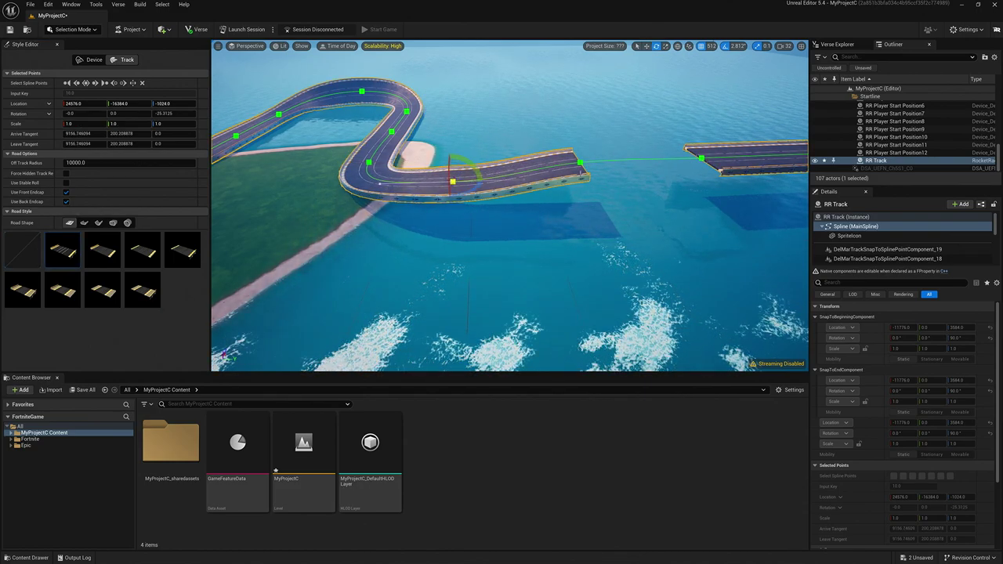
pyautogui.click(580, 163)
pyautogui.press('e')
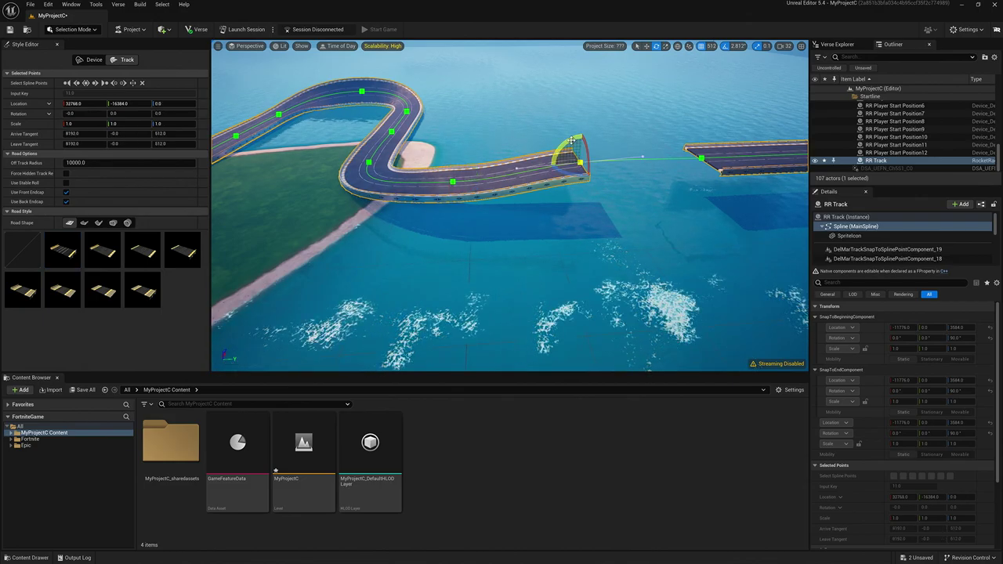
pyautogui.moveTo(573, 143); pyautogui.dragTo(559, 153)
# Step: Apply the banked default road style with guardrails on both sides to the spline point at X 40960, Y -16384
pyautogui.press('w')
pyautogui.moveTo(579, 146); pyautogui.dragTo(706, 148, button='right')
pyautogui.moveTo(509, 205); pyautogui.dragTo(372, 224, button='right')
pyautogui.moveTo(284, 198); pyautogui.dragTo(480, 197, button='right')
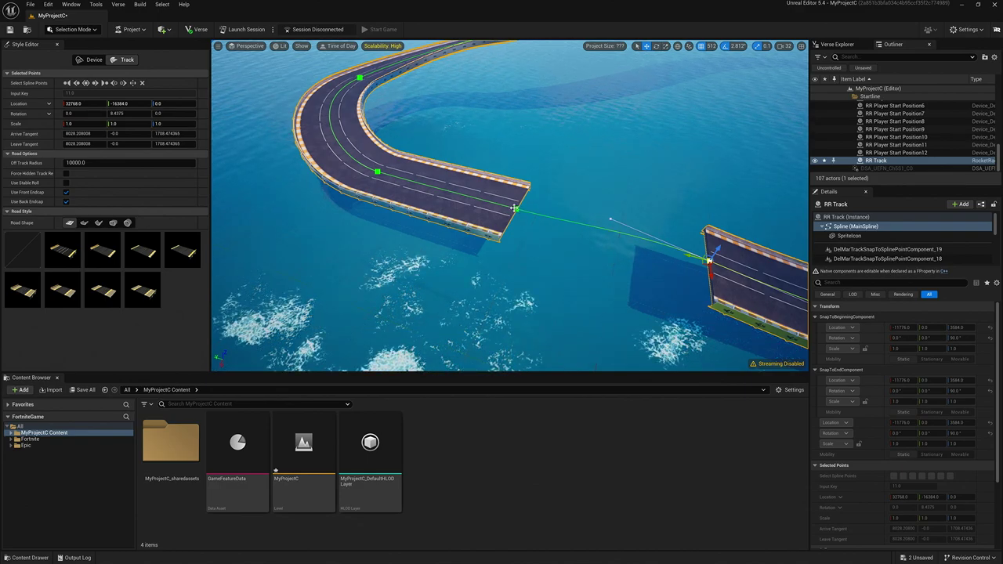
pyautogui.click(515, 208)
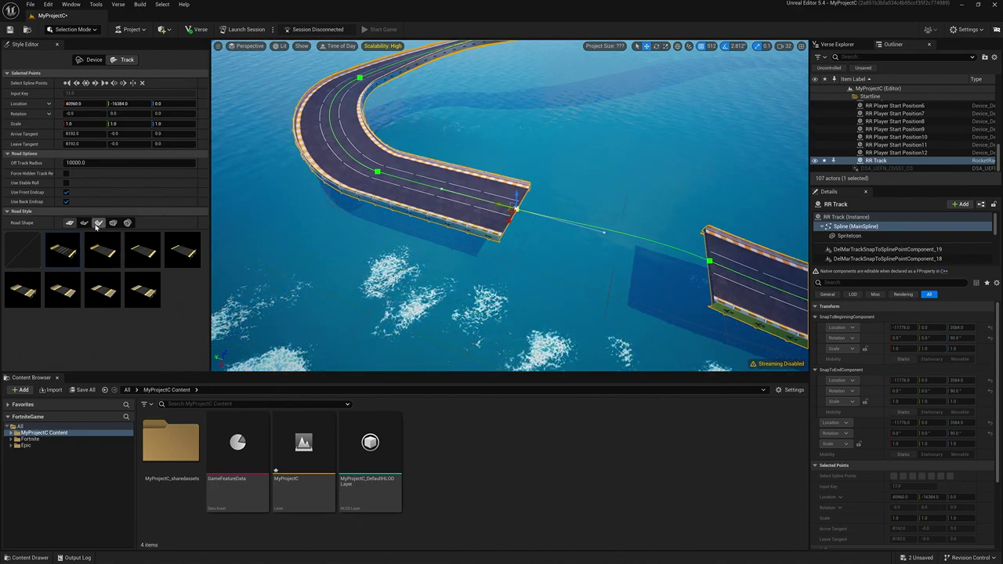
pyautogui.click(84, 222)
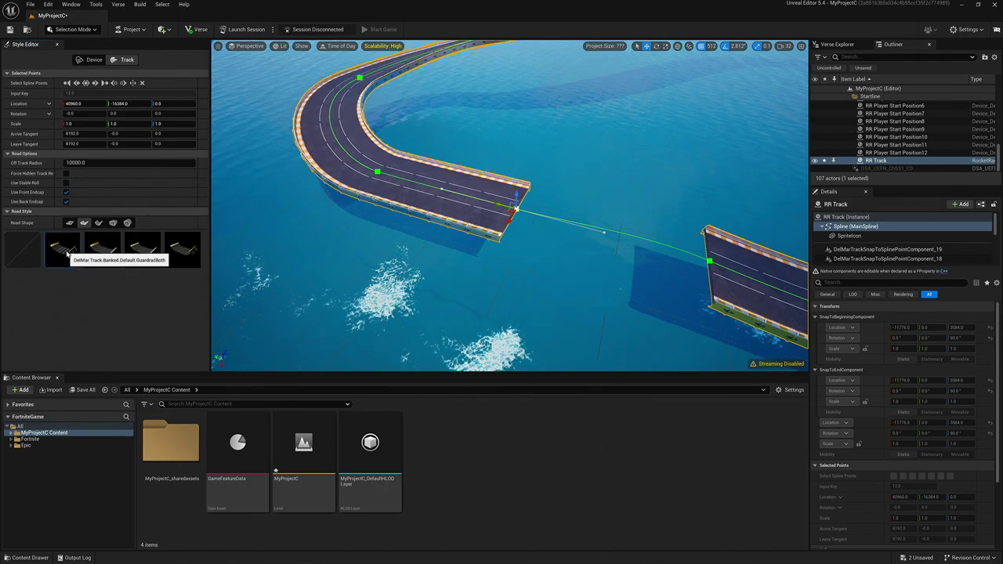
pyautogui.click(68, 253)
# Step: Apply the banked style with guardrails on both sides to the spline points at X 49152, Y -16384 and X 57344, Y -8192
pyautogui.moveTo(517, 279)
pyautogui.mouseDown(button='right')
pyautogui.moveTo(376, 279)
pyautogui.moveTo(502, 280)
pyautogui.mouseUp(button='right')
pyautogui.moveTo(574, 217); pyautogui.dragTo(361, 211, button='right')
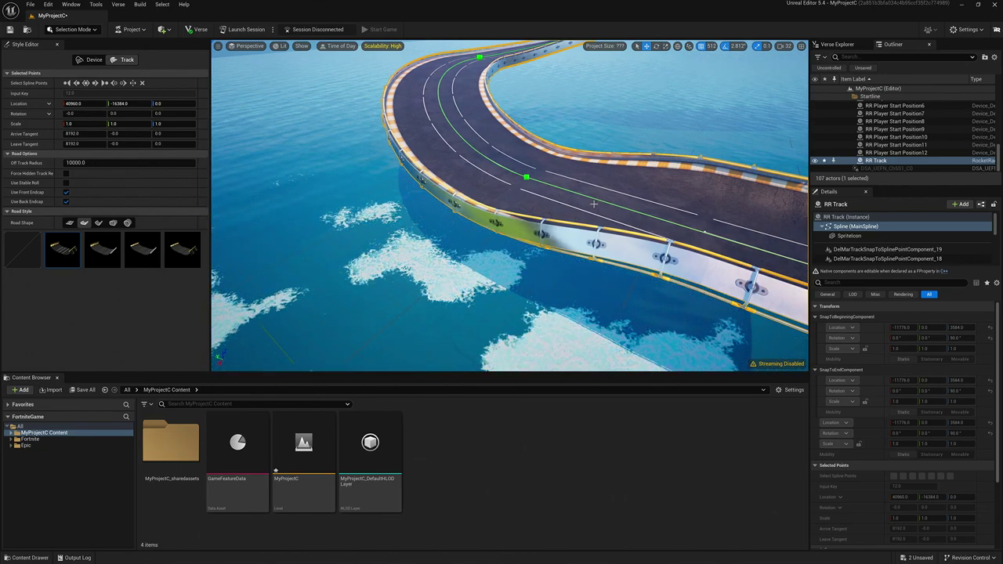
pyautogui.moveTo(581, 225); pyautogui.dragTo(543, 171, button='right')
pyautogui.click(641, 229)
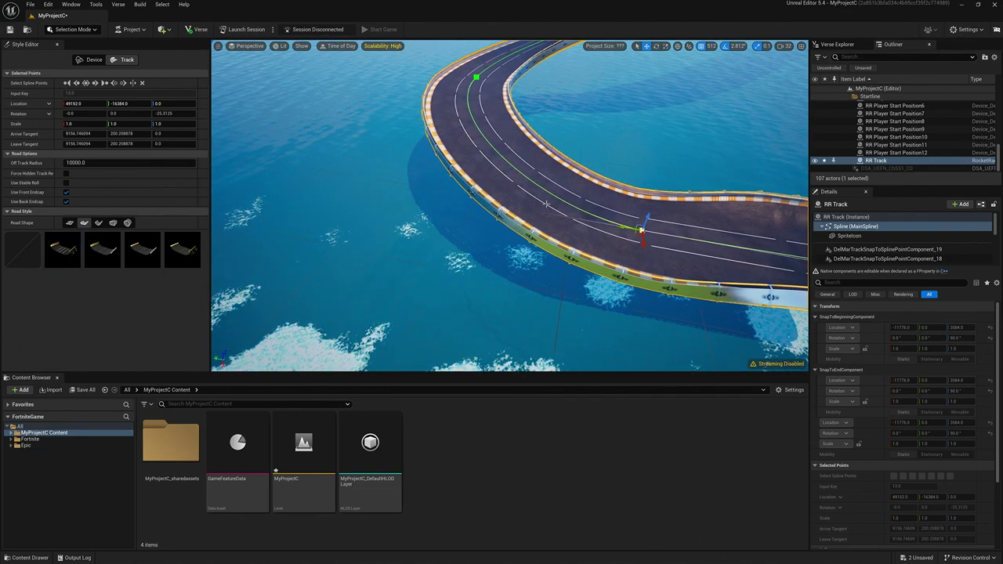
pyautogui.click(63, 249)
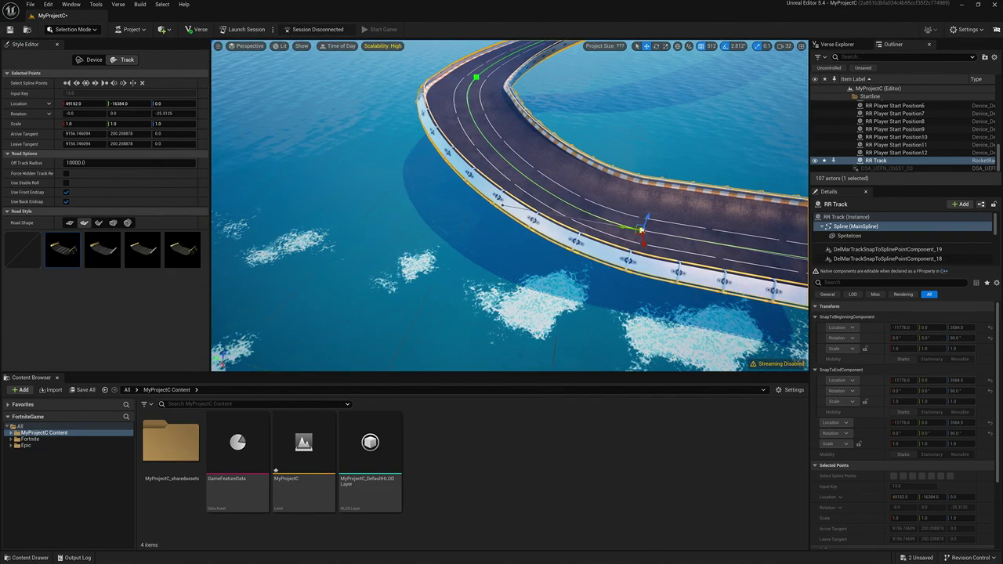
pyautogui.click(477, 77)
pyautogui.moveTo(477, 77); pyautogui.dragTo(431, 212, button='right')
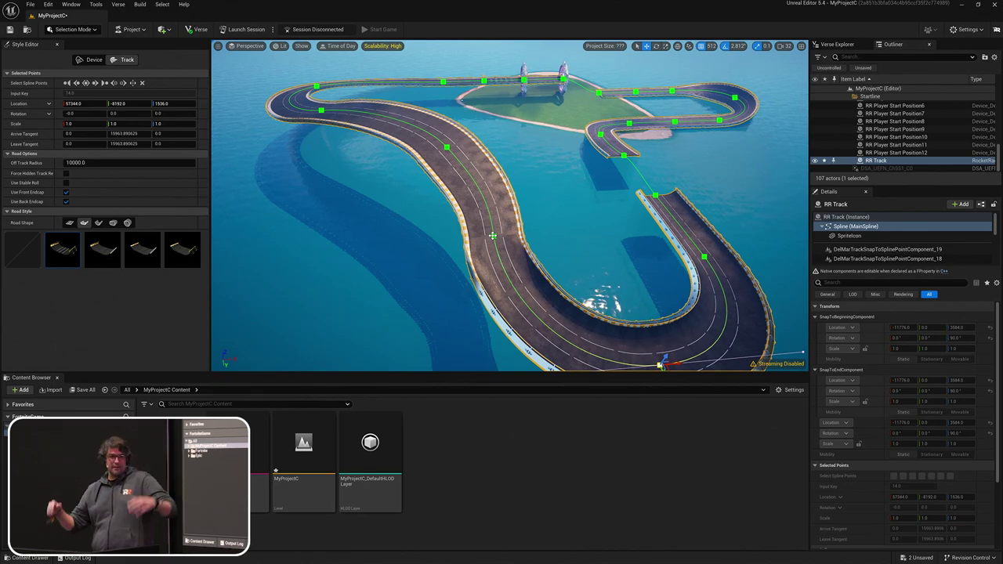
# Step: Select the spline point at X 49152, Y 0 plus the four points following it, and apply the default uniform pipe style
pyautogui.click(493, 235)
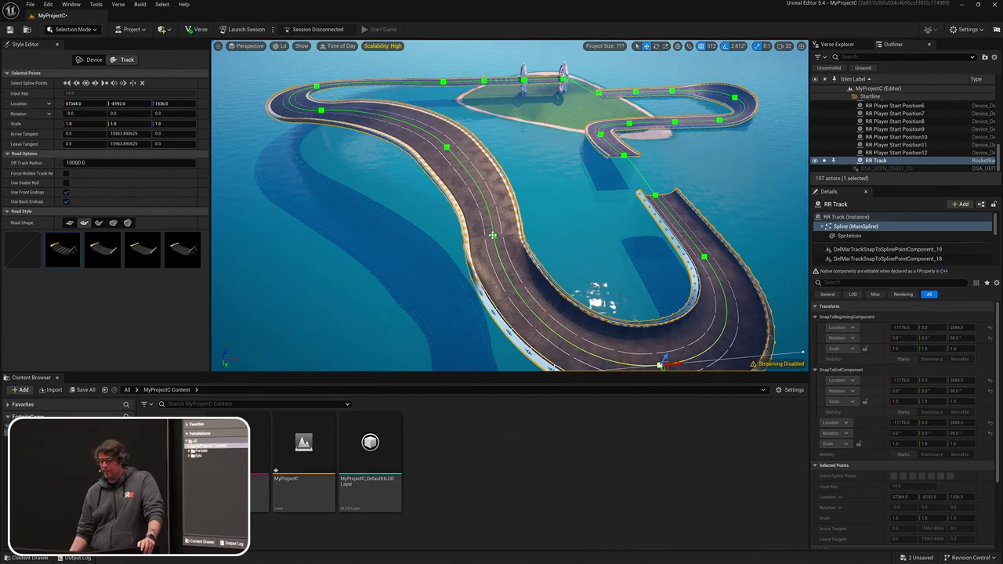
pyautogui.moveTo(436, 249); pyautogui.dragTo(396, 210, button='right')
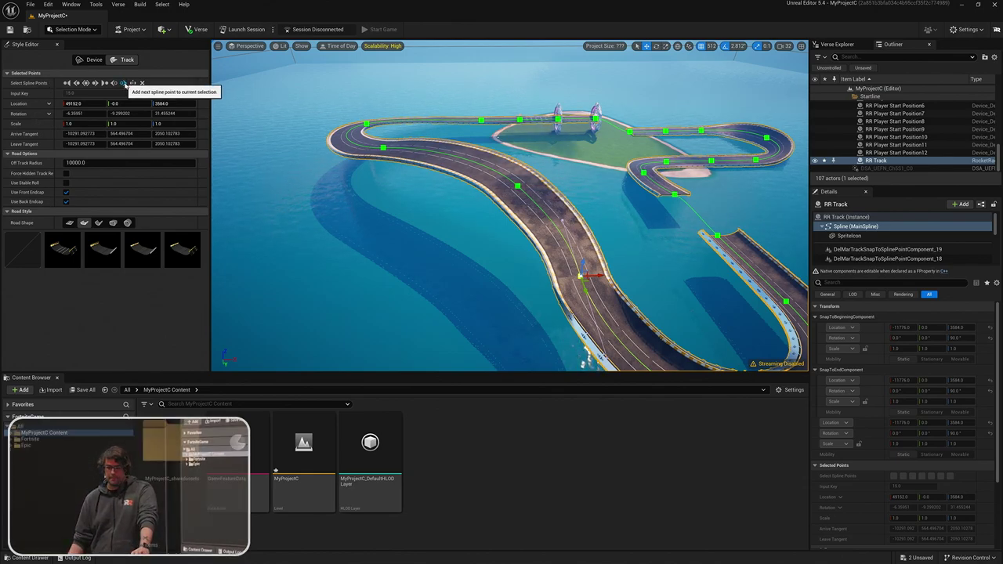
pyautogui.click(121, 83)
pyautogui.click(121, 83)
pyautogui.click(123, 83)
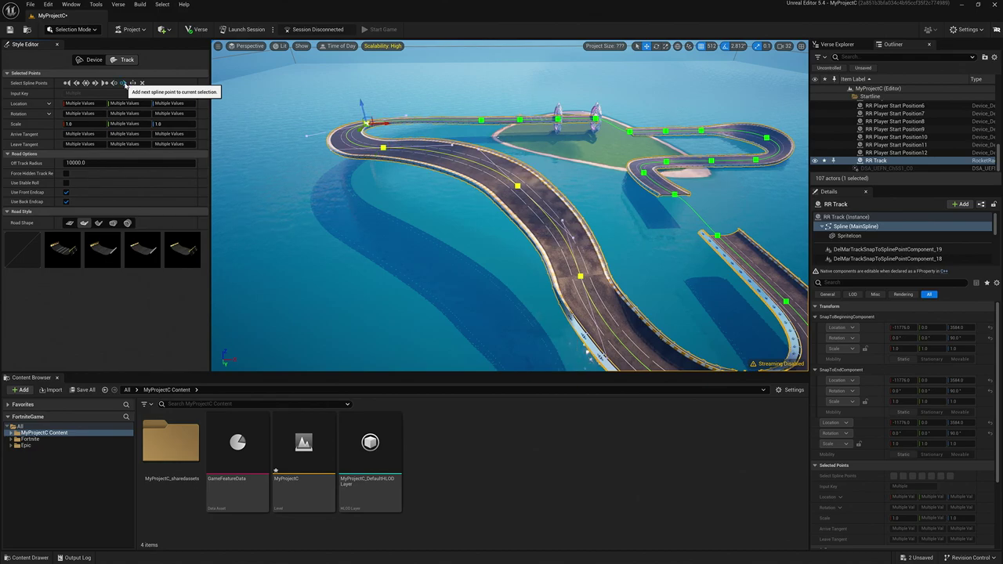
pyautogui.click(121, 83)
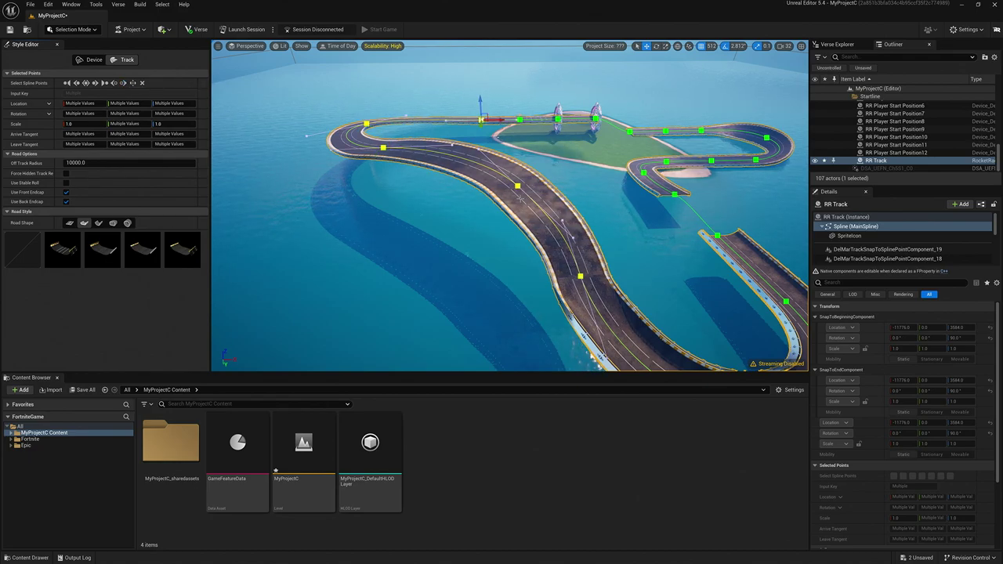
pyautogui.click(128, 223)
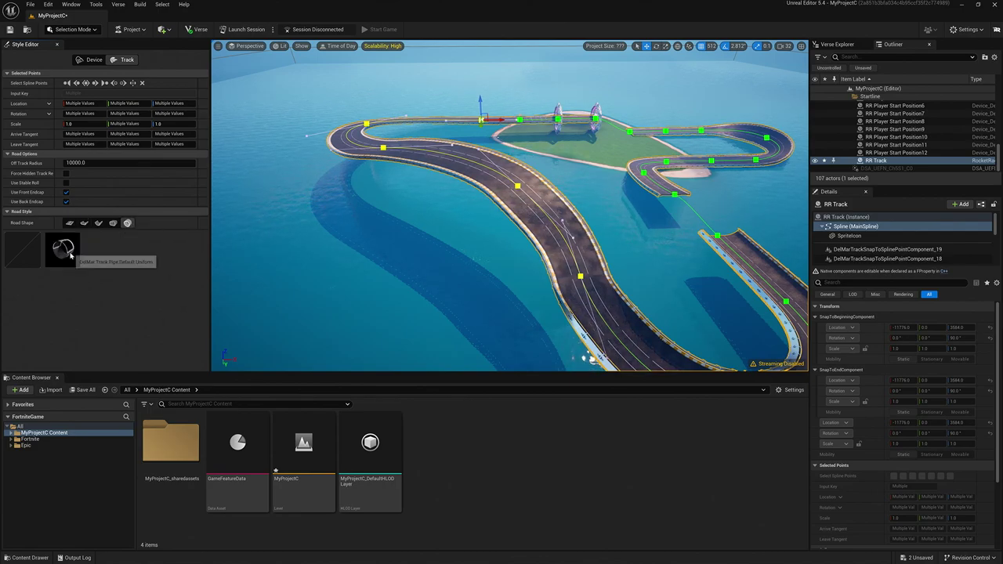
pyautogui.click(78, 258)
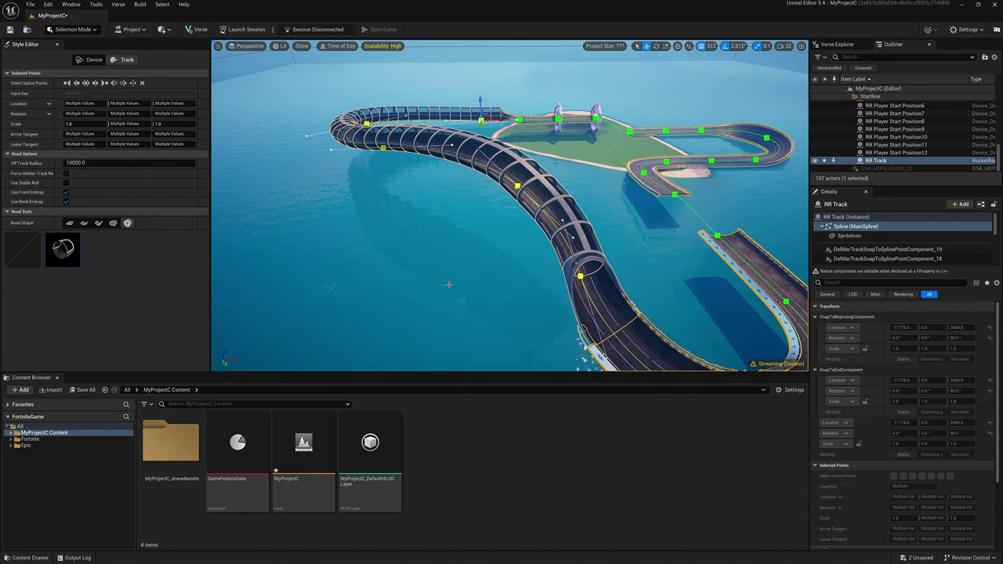
# Step: Examine the pipe section of the track from outside and inside, and clear the selection
pyautogui.moveTo(451, 283)
pyautogui.mouseDown(button='right')
pyautogui.moveTo(423, 258)
pyautogui.moveTo(454, 259)
pyautogui.moveTo(443, 285)
pyautogui.mouseUp(button='right')
pyautogui.scroll(1, 476, 224)
pyautogui.moveTo(476, 224); pyautogui.dragTo(524, 230, button='right')
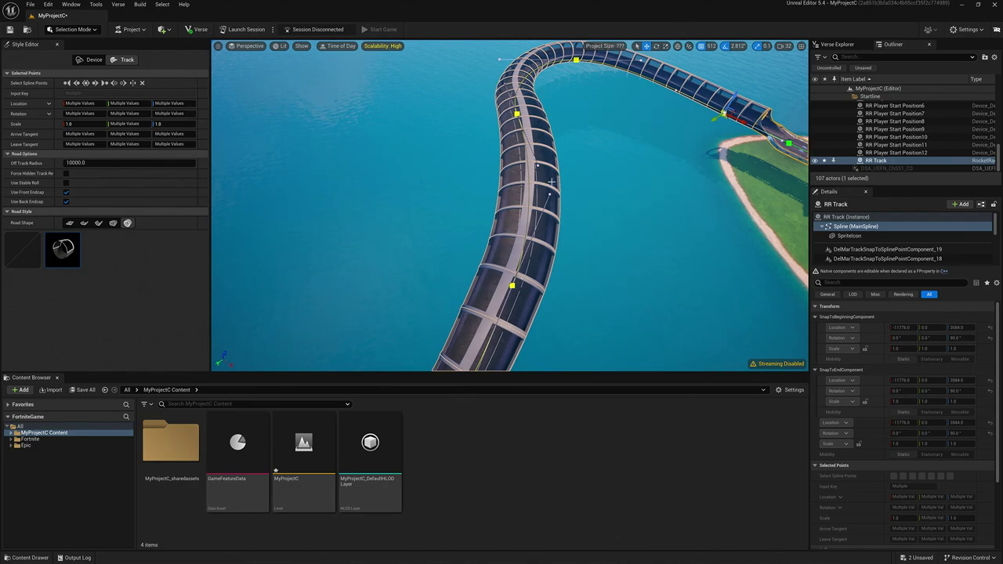
pyautogui.moveTo(552, 181)
pyautogui.mouseDown(button='right')
pyautogui.moveTo(555, 168)
pyautogui.moveTo(555, 182)
pyautogui.mouseUp(button='right')
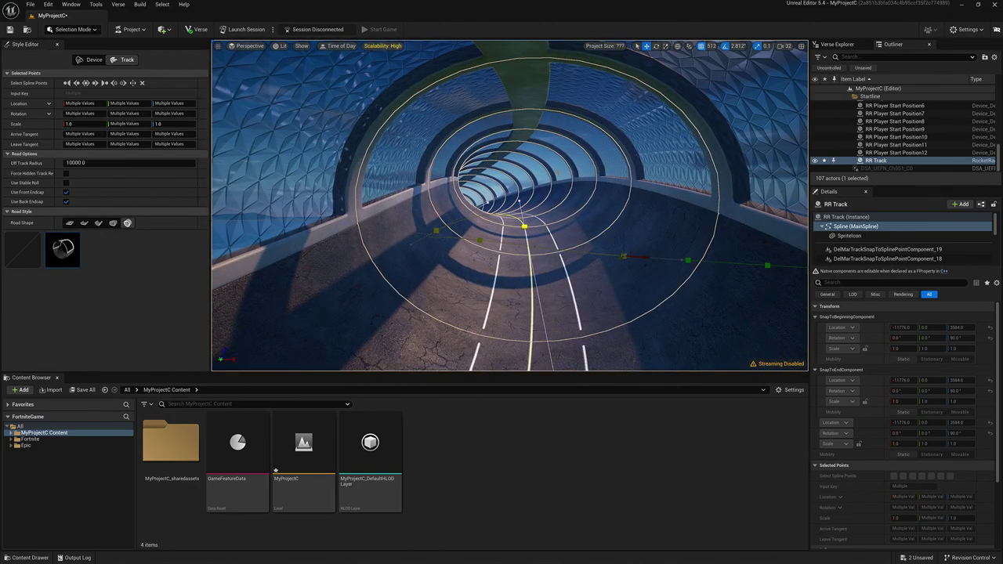
pyautogui.moveTo(555, 182); pyautogui.dragTo(515, 195, button='right')
pyautogui.click(491, 193)
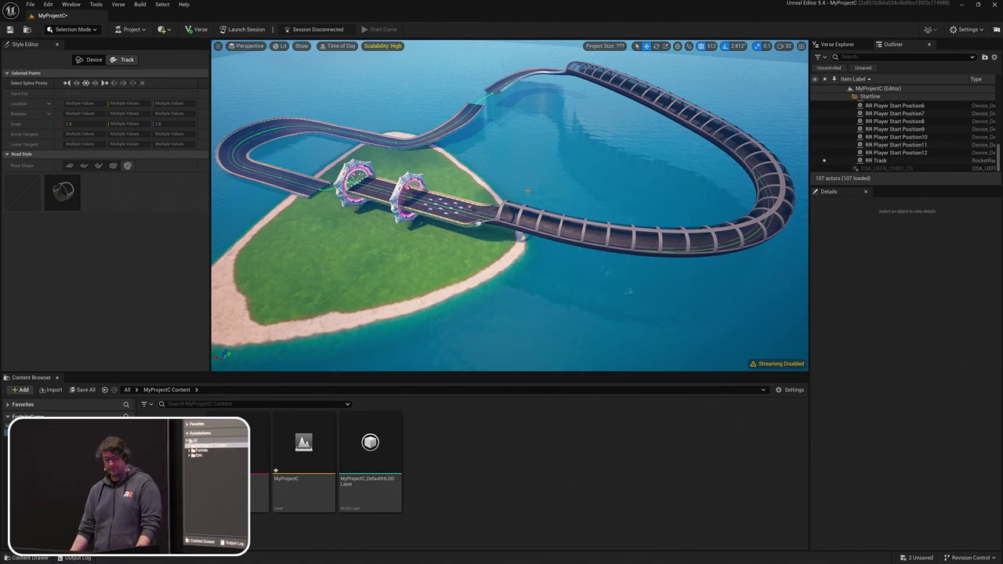
# Step: Enable the Finish Line option on RR Checkpoint, the gate in front of the player start positions
pyautogui.moveTo(528, 190); pyautogui.dragTo(524, 229, button='right')
pyautogui.click(554, 222)
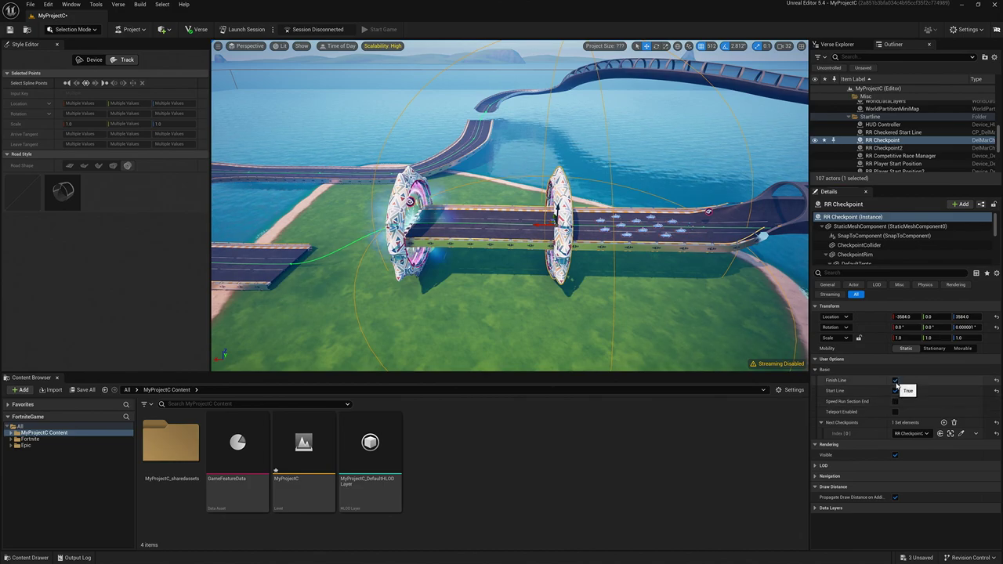
pyautogui.click(895, 380)
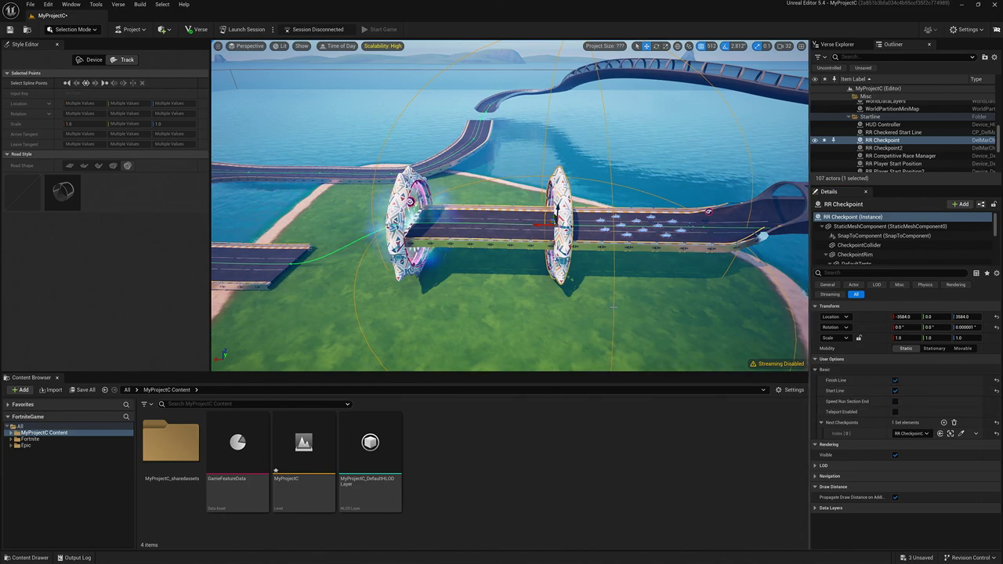
# Step: Delete the second gate, RR Checkpoint2, at the far end of the start straight despite its reference
pyautogui.moveTo(706, 259); pyautogui.dragTo(740, 243, button='right')
pyautogui.click(368, 229)
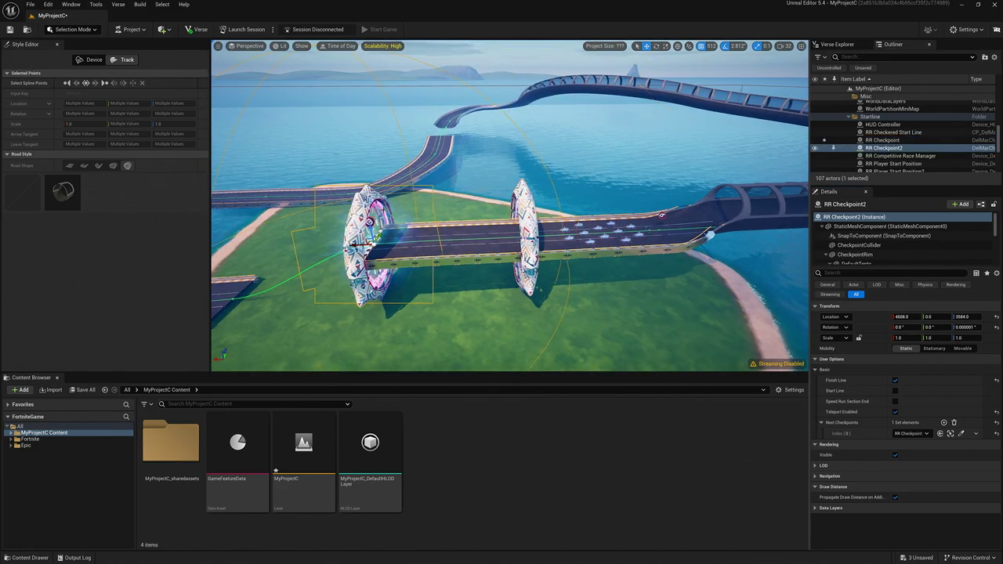
pyautogui.press('Delete')
pyautogui.click(520, 313)
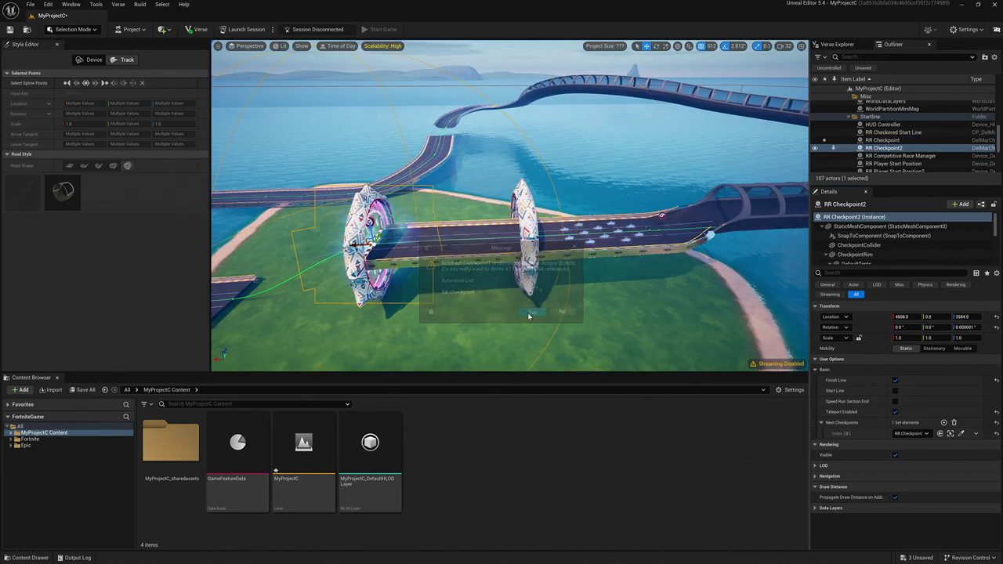
pyautogui.click(555, 305)
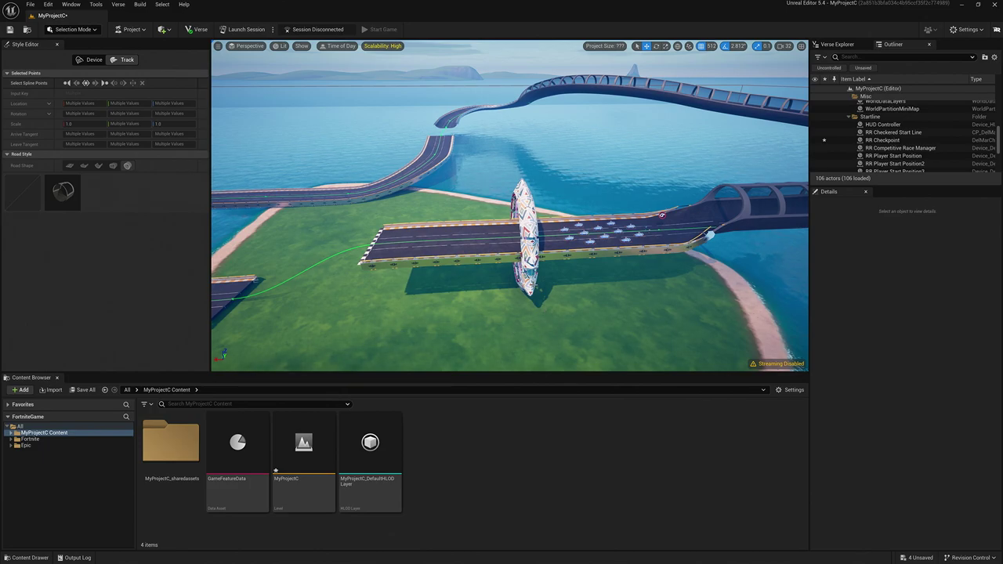
# Step: Move the checkered start line along the straight to the remaining start gate, and clear the selection
pyautogui.moveTo(530, 284); pyautogui.dragTo(501, 286, button='right')
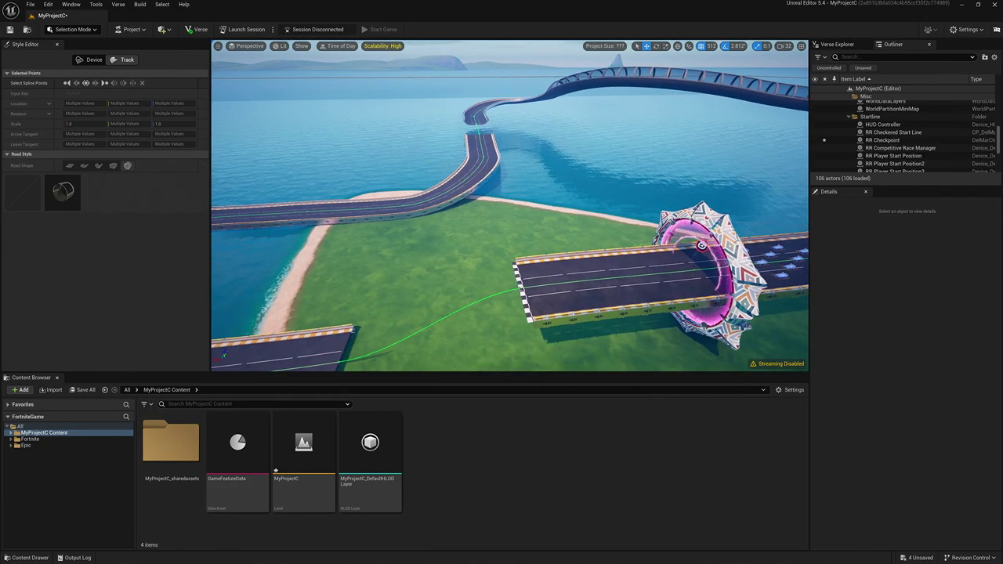
pyautogui.click(522, 291)
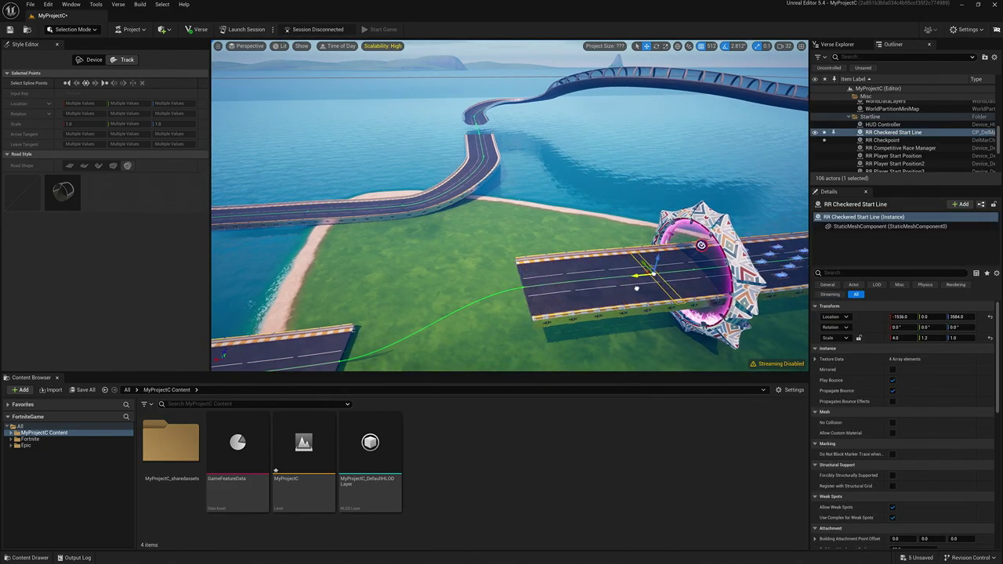
pyautogui.moveTo(640, 289); pyautogui.dragTo(690, 284)
pyautogui.moveTo(697, 313); pyautogui.dragTo(531, 312, button='right')
pyautogui.press('Escape')
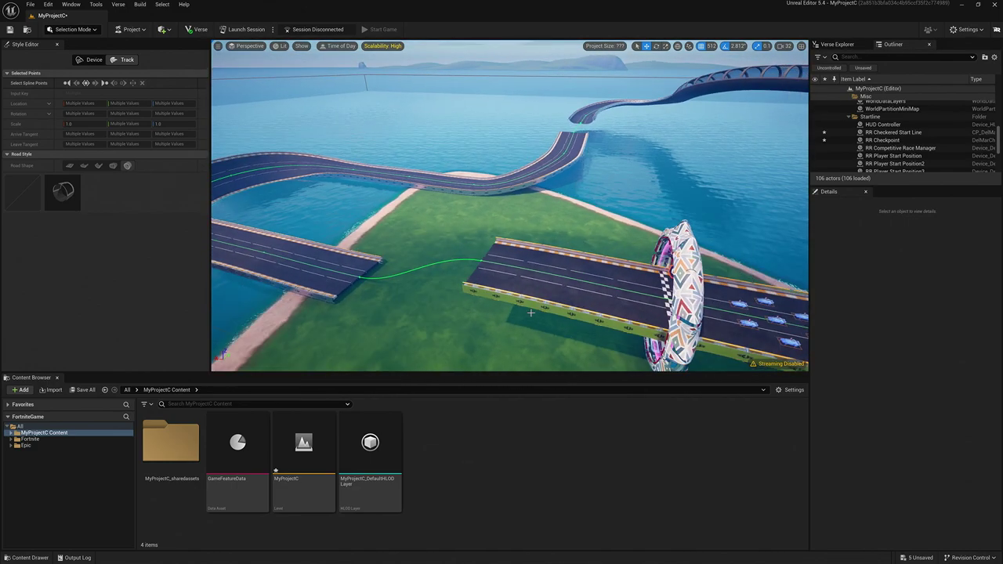
# Step: Search the Fortnite content for "rr check" and place an RR Checkpoint on the start straight at X 2560, Y 0
pyautogui.click(29, 439)
pyautogui.click(208, 406)
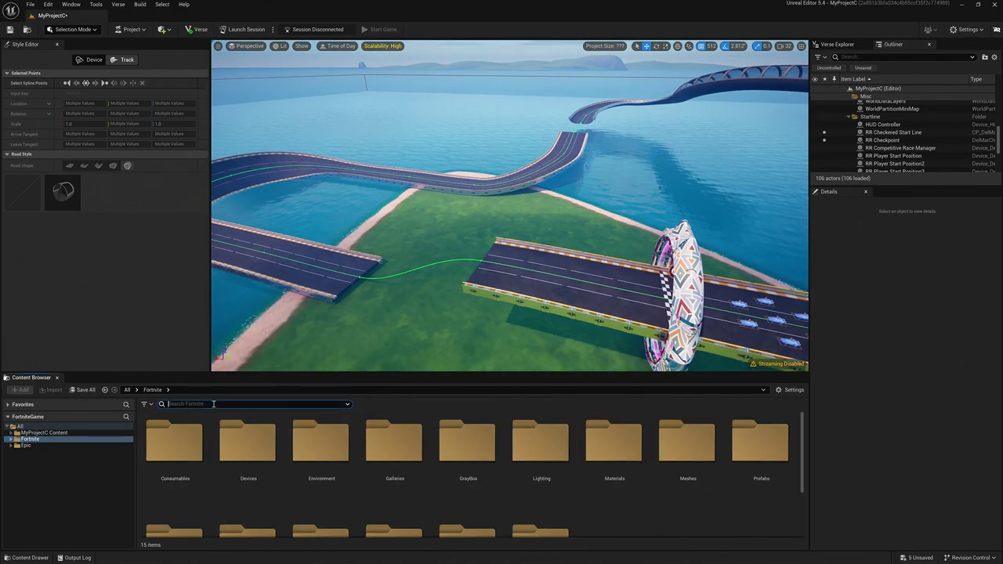
pyautogui.write('check')
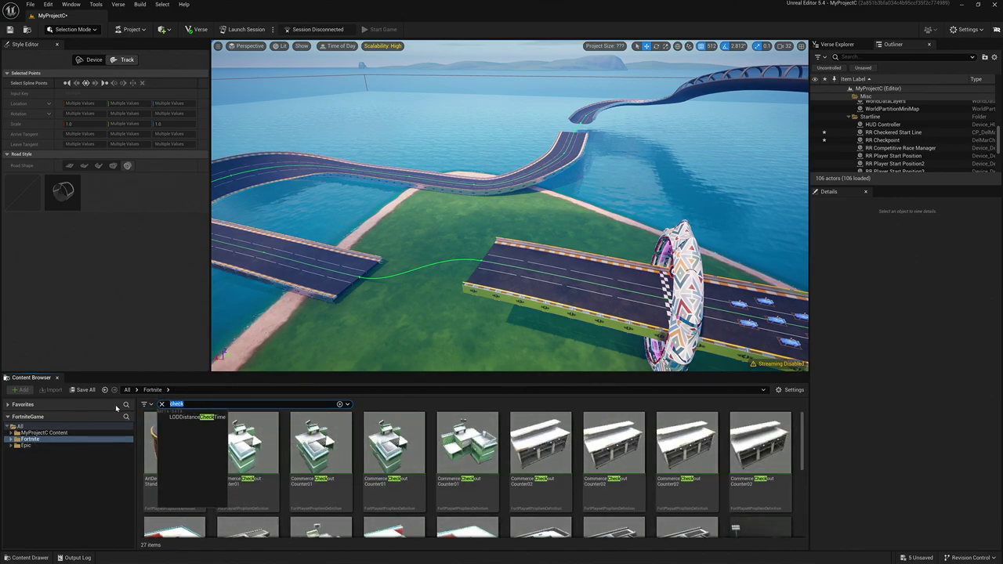
pyautogui.write('k')
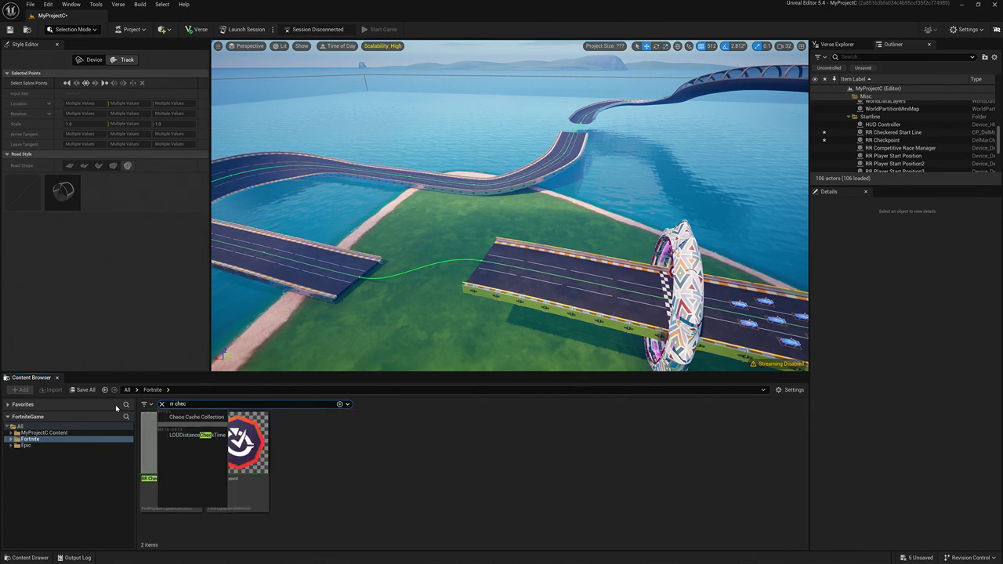
pyautogui.click(235, 445)
pyautogui.moveTo(235, 445); pyautogui.dragTo(527, 288)
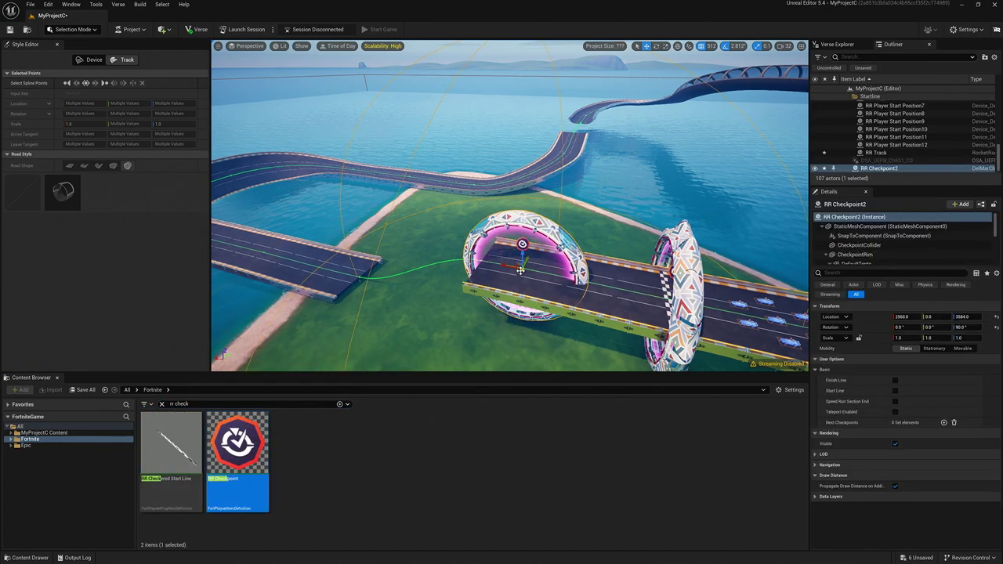
# Step: In the top view, move the new checkpoint onto the hairpin beyond the first gap, at X 37376, Y 8192
pyautogui.click(246, 45)
pyautogui.click(258, 75)
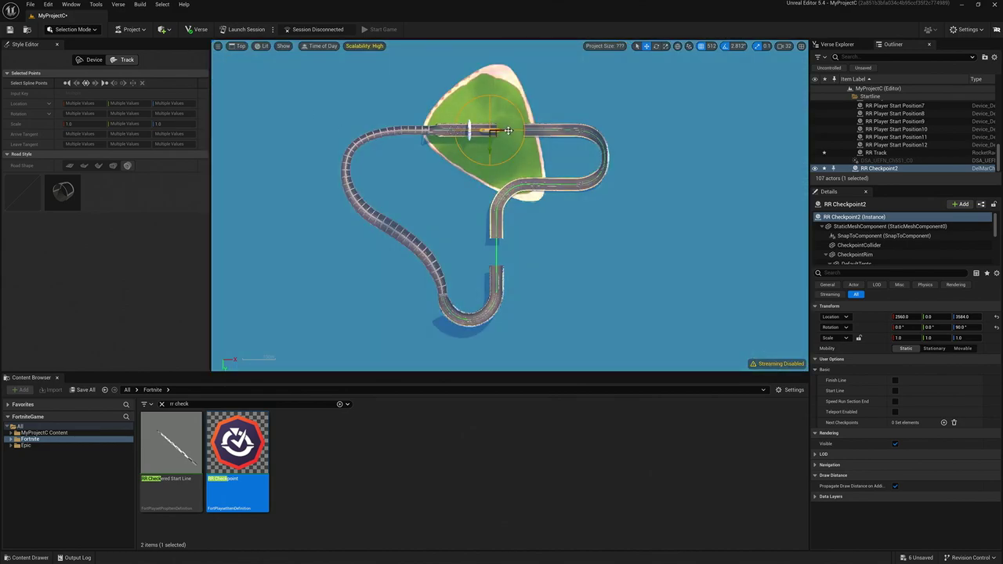
pyautogui.scroll(3, 455, 142)
pyautogui.moveTo(455, 142); pyautogui.dragTo(651, 185)
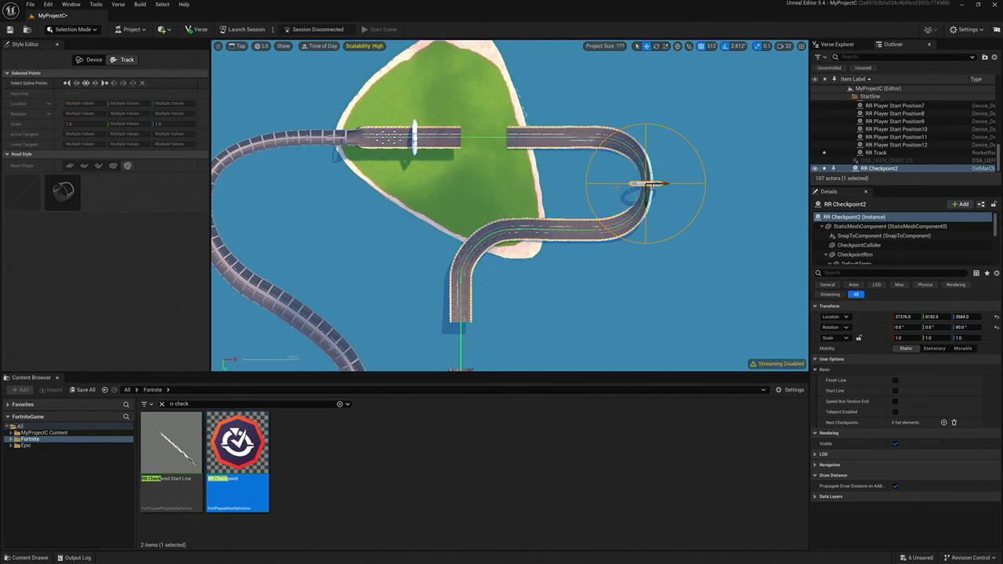
pyautogui.moveTo(650, 191); pyautogui.dragTo(663, 179, button='right')
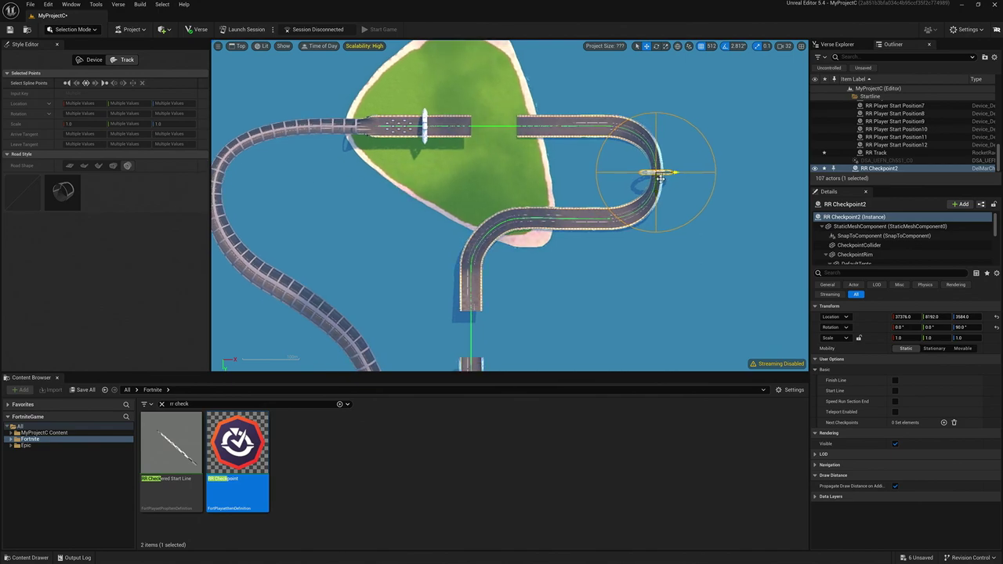
# Step: Duplicate the checkpoint onto the bend beside the island's beach and rotate the copy to 137.8125° to cross the road
pyautogui.keyDown('alt'); pyautogui.moveTo(661, 179); pyautogui.dragTo(491, 249); pyautogui.keyUp('alt')
pyautogui.press('e')
pyautogui.moveTo(503, 205); pyautogui.dragTo(225, 202)
# Step: Duplicate the checkpoint onto the pipe section's outer bend at X -40960, Y 12800 and rotate the copy to 90°
pyautogui.press('w')
pyautogui.moveTo(423, 201); pyautogui.dragTo(441, 210, button='right')
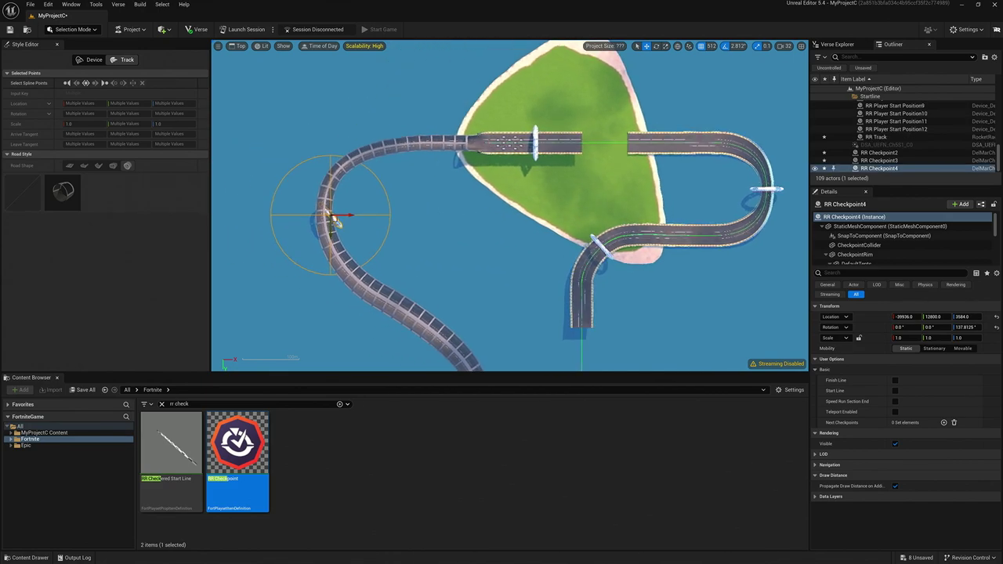
pyautogui.moveTo(350, 215); pyautogui.dragTo(348, 195)
pyautogui.press('e')
pyautogui.moveTo(470, 217); pyautogui.dragTo(441, 214, button='right')
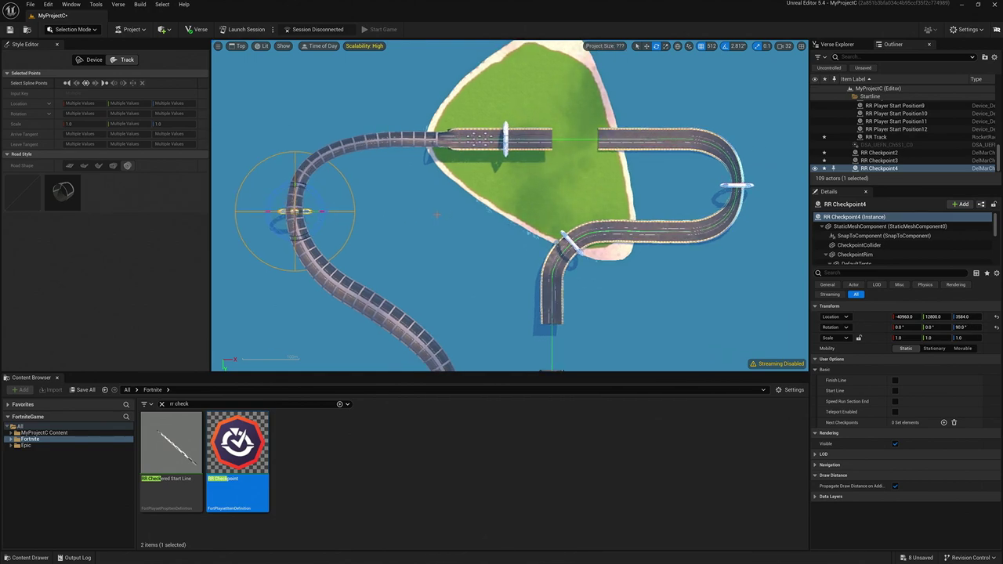
pyautogui.scroll(5, 519, 160)
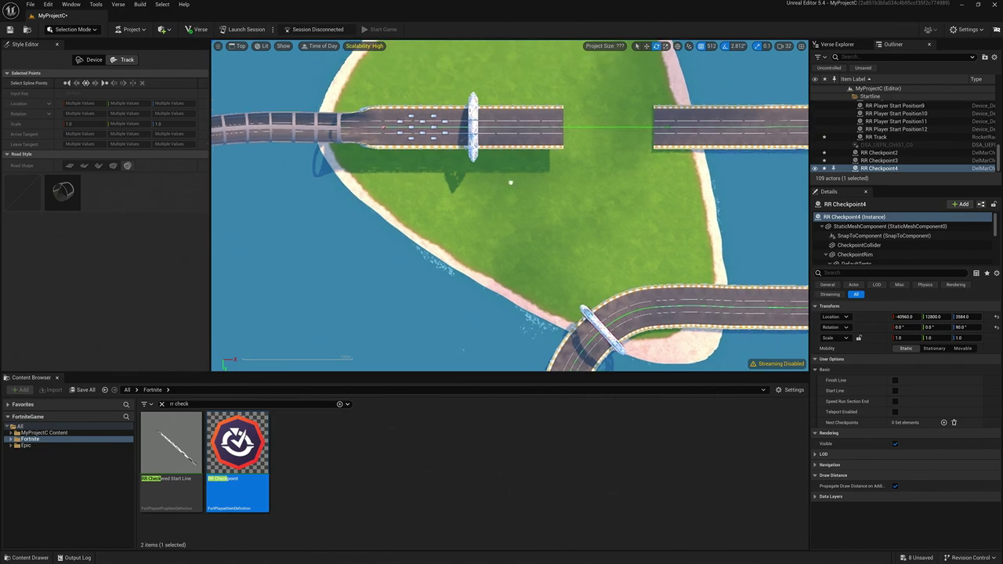
pyautogui.moveTo(693, 233); pyautogui.dragTo(354, 186, button='right')
pyautogui.moveTo(457, 206); pyautogui.dragTo(667, 122, button='right')
pyautogui.moveTo(362, 195); pyautogui.dragTo(543, 201, button='right')
pyautogui.scroll(-3, 524, 202)
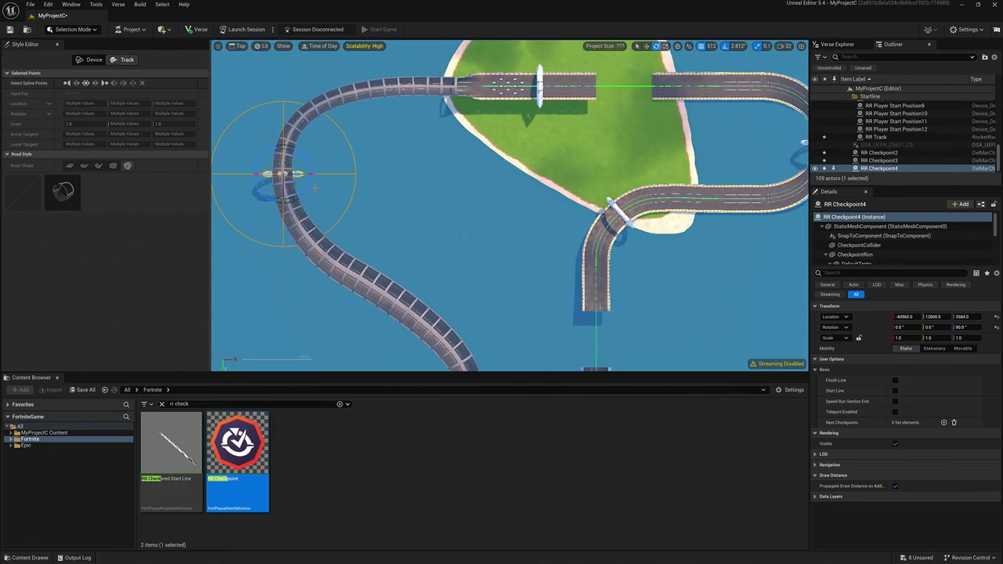
# Step: Duplicate the checkpoint onto the U-bend after the second gap at X -3072, Y 57344 and rotate the copy to 0°
pyautogui.moveTo(595, 223); pyautogui.dragTo(557, 214, button='right')
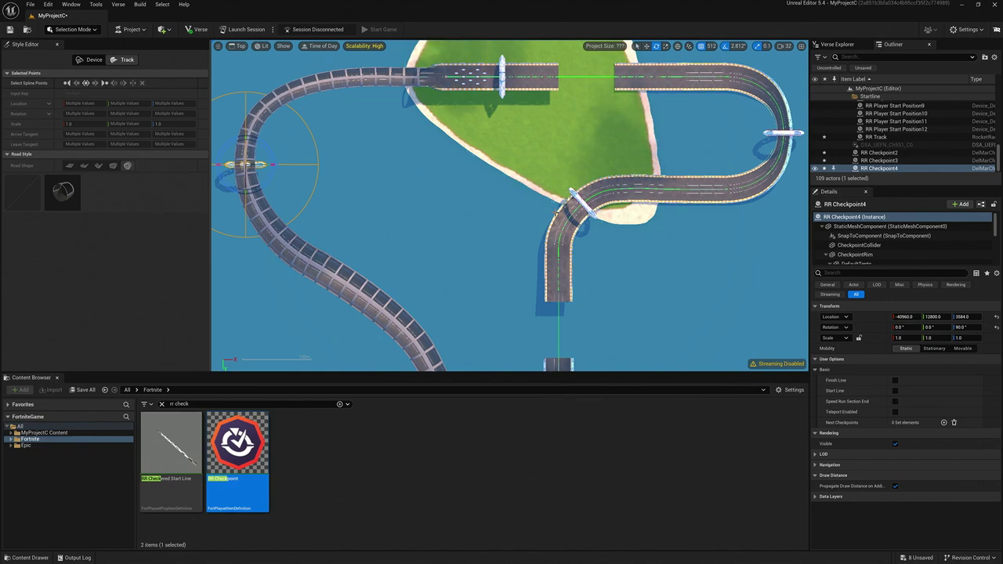
pyautogui.moveTo(590, 220); pyautogui.dragTo(563, 210, button='right')
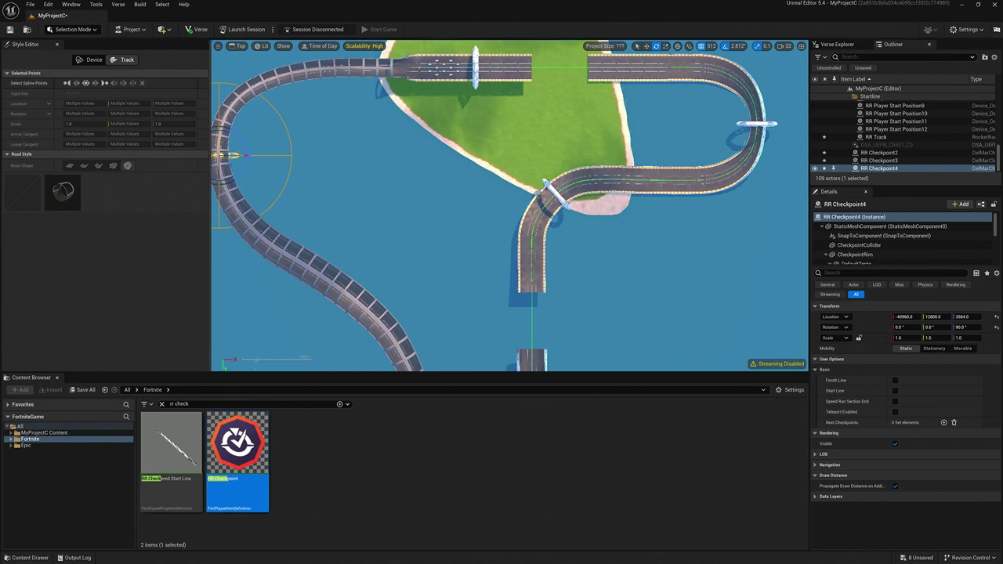
pyautogui.scroll(-5, 463, 222)
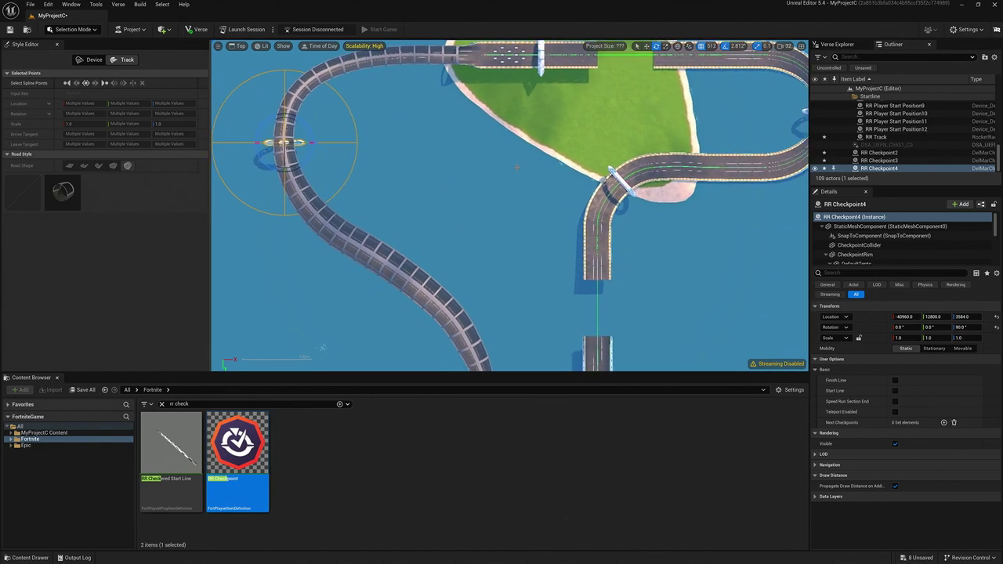
pyautogui.press('w')
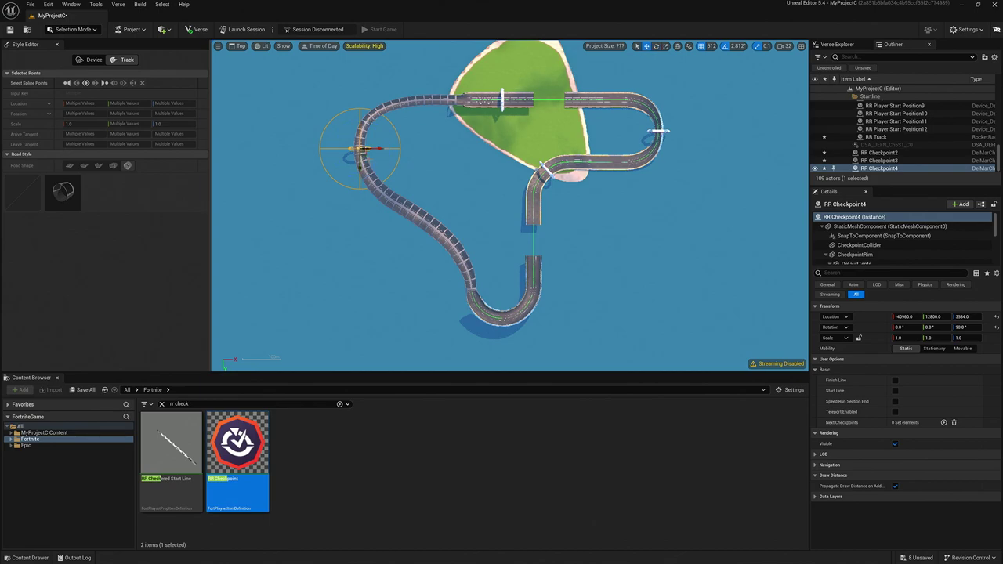
pyautogui.keyDown('alt'); pyautogui.moveTo(368, 159); pyautogui.dragTo(533, 317); pyautogui.keyUp('alt')
pyautogui.press('e')
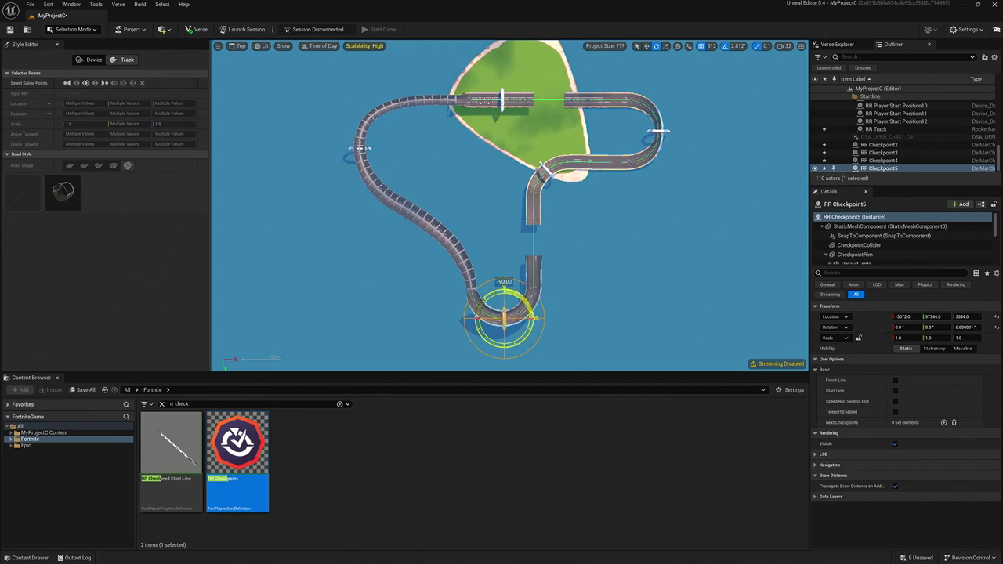
# Step: In the perspective view, raise the new U-bend checkpoint to Z 5632 so it sits on the road
pyautogui.moveTo(589, 285); pyautogui.dragTo(565, 296, button='right')
pyautogui.scroll(-1, 565, 296)
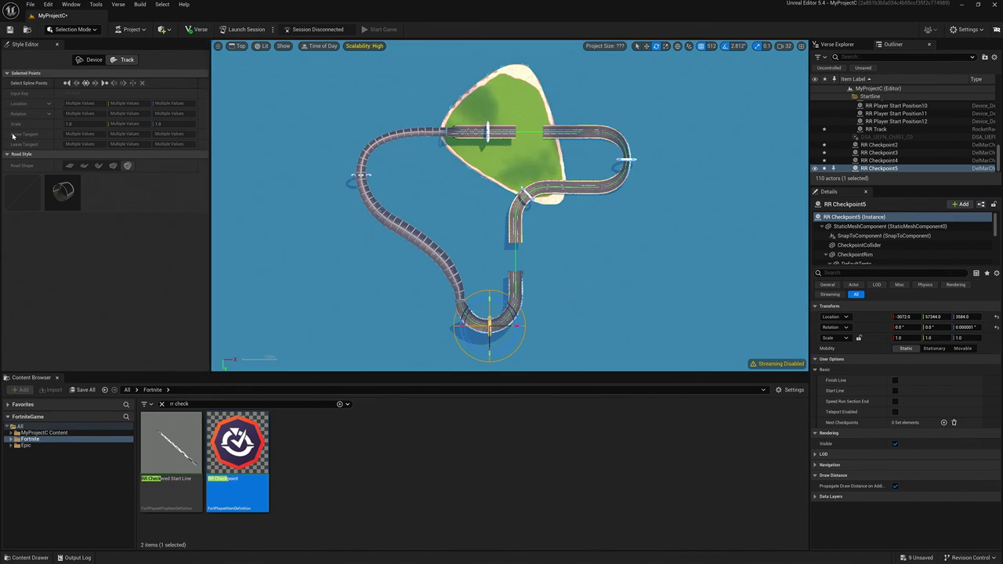
pyautogui.click(237, 46)
pyautogui.click(249, 60)
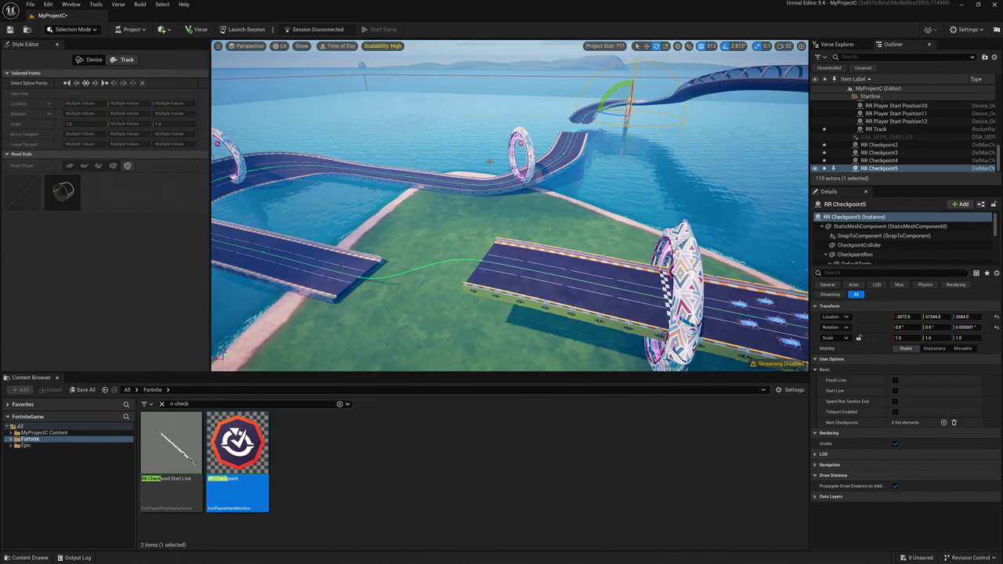
pyautogui.press('w')
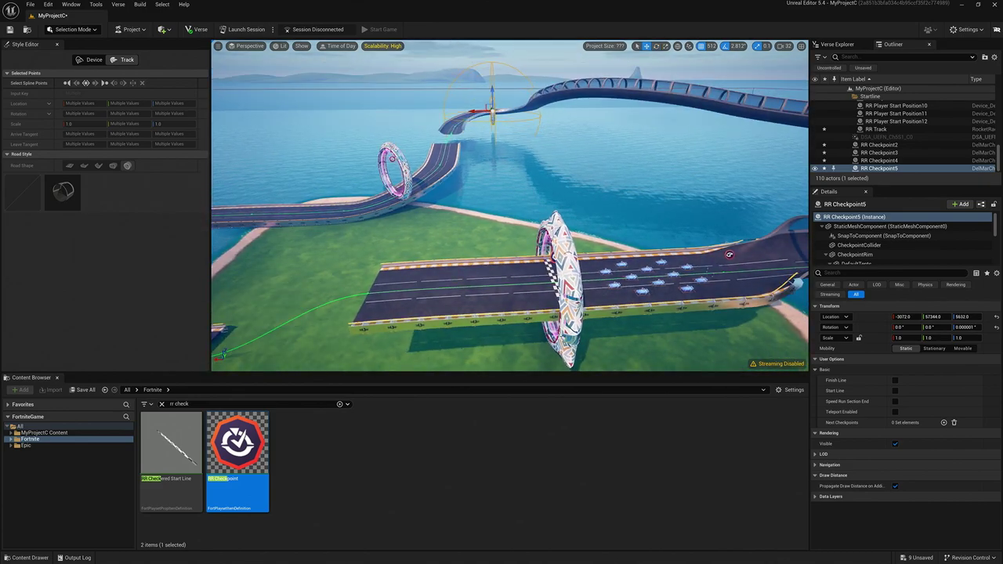
# Step: Lower the beach-bend checkpoint and the hairpin checkpoint to road level at Z 1536
pyautogui.click(393, 166)
pyautogui.moveTo(393, 157); pyautogui.dragTo(394, 179)
pyautogui.moveTo(395, 178); pyautogui.dragTo(243, 179, button='right')
pyautogui.click(402, 129)
pyautogui.moveTo(403, 122); pyautogui.dragTo(405, 139)
pyautogui.moveTo(406, 140); pyautogui.dragTo(596, 139, button='right')
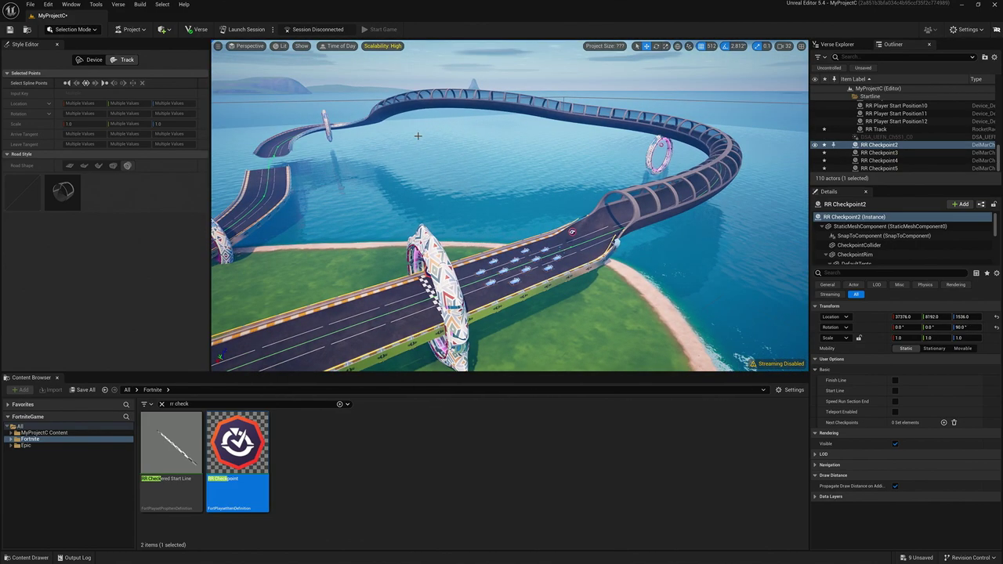
# Step: Raise the checkpoint on the pipe section's outer bend to Z 7168
pyautogui.click(657, 157)
pyautogui.moveTo(658, 137); pyautogui.dragTo(665, 104)
pyautogui.moveTo(665, 103); pyautogui.dragTo(539, 225, button='right')
pyautogui.scroll(-1, 540, 225)
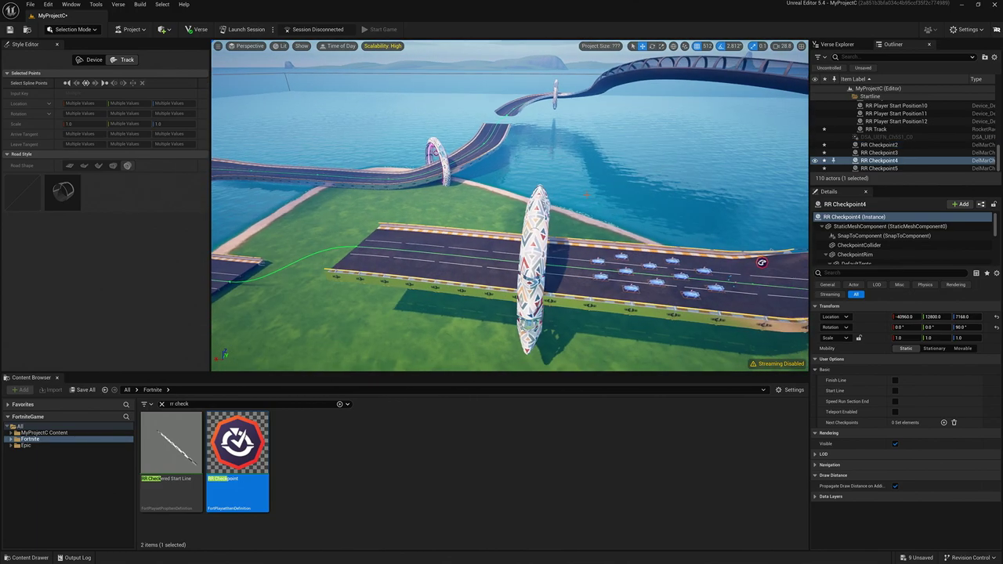
# Step: Add a next-checkpoint entry to the start/finish gate and assign the hairpin checkpoint to it
pyautogui.click(534, 230)
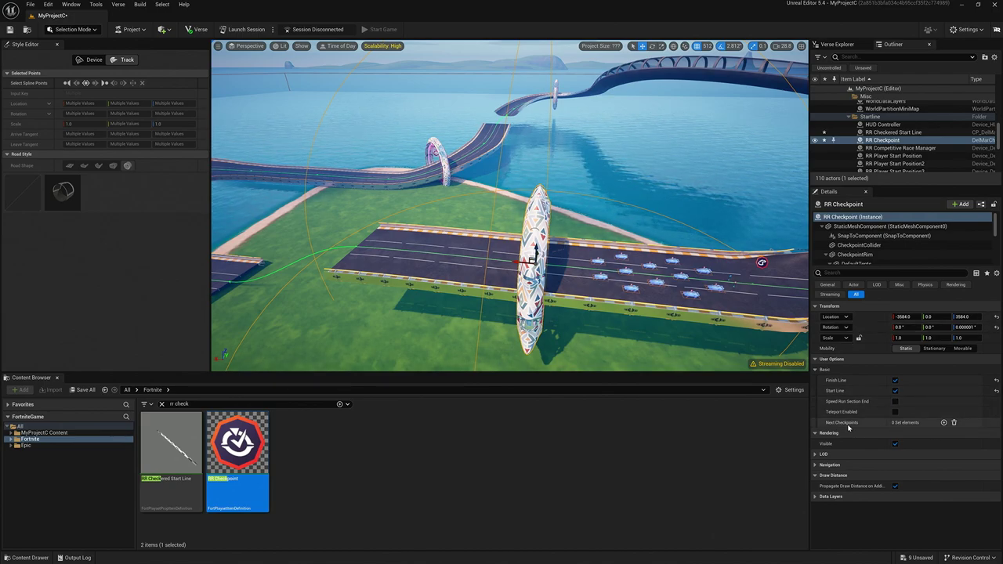
pyautogui.click(944, 423)
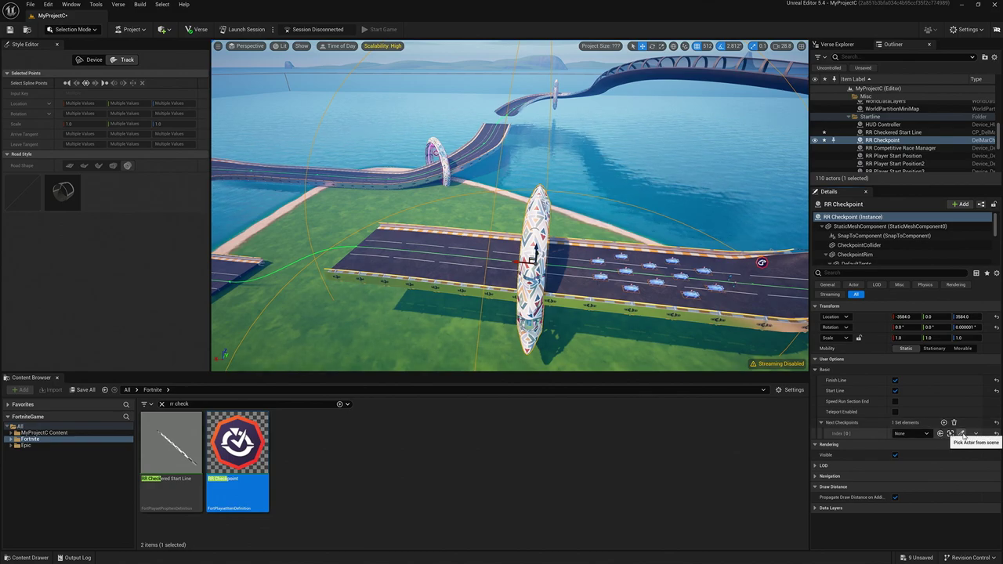
pyautogui.click(962, 434)
pyautogui.moveTo(553, 257); pyautogui.dragTo(502, 240, button='right')
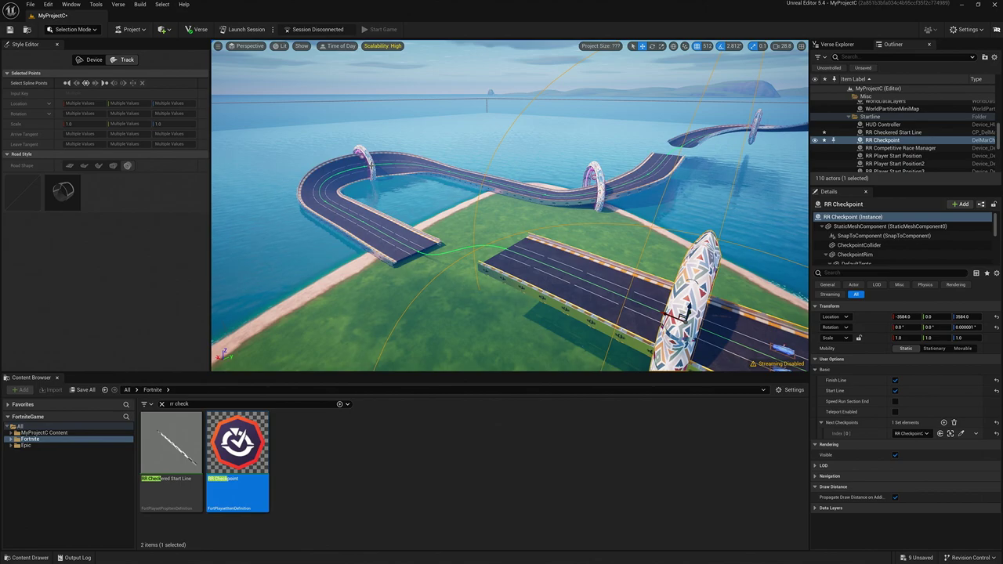
# Step: Add a next-checkpoint entry to the hairpin checkpoint and assign the beach-bend checkpoint to it
pyautogui.click(365, 164)
pyautogui.click(943, 423)
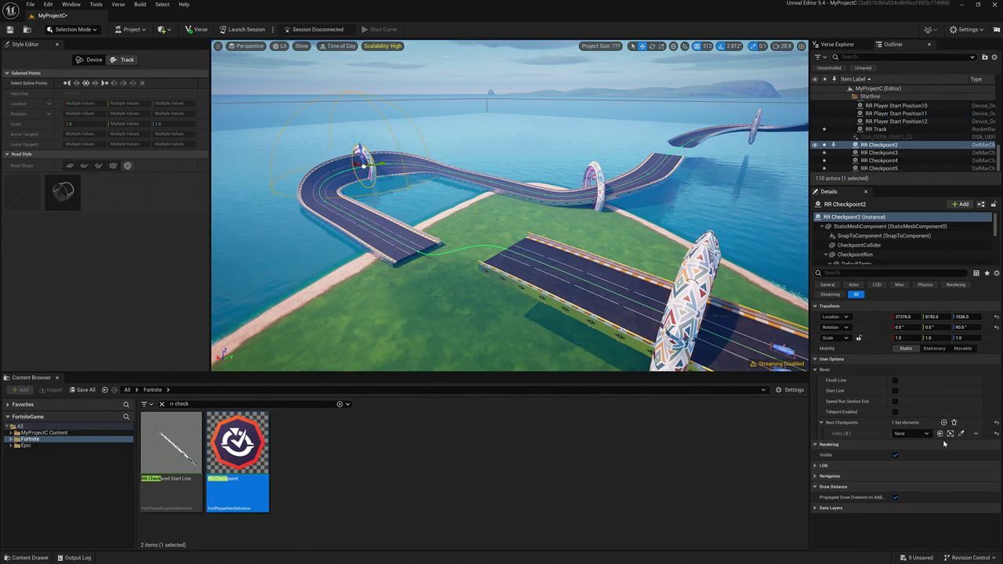
pyautogui.click(961, 435)
pyautogui.click(595, 181)
# Step: Add a next-checkpoint entry to the beach-bend checkpoint and assign the U-bend checkpoint beyond the second gap
pyautogui.click(595, 181)
pyautogui.moveTo(595, 181); pyautogui.dragTo(674, 204, button='right')
pyautogui.click(944, 422)
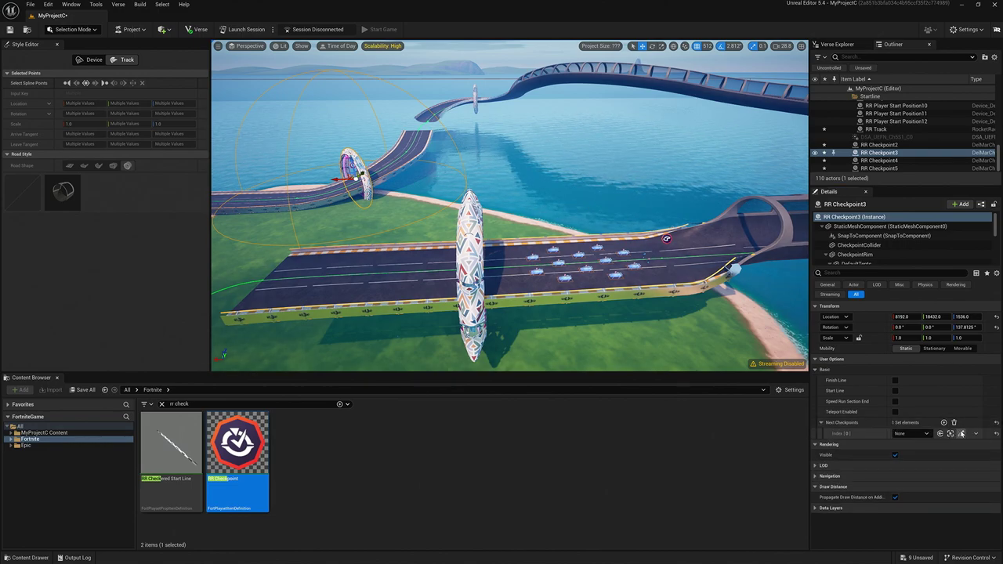
pyautogui.click(962, 434)
pyautogui.click(488, 104)
# Step: Add a next-checkpoint entry to the U-bend checkpoint and assign the pipe section's checkpoint to it
pyautogui.click(489, 107)
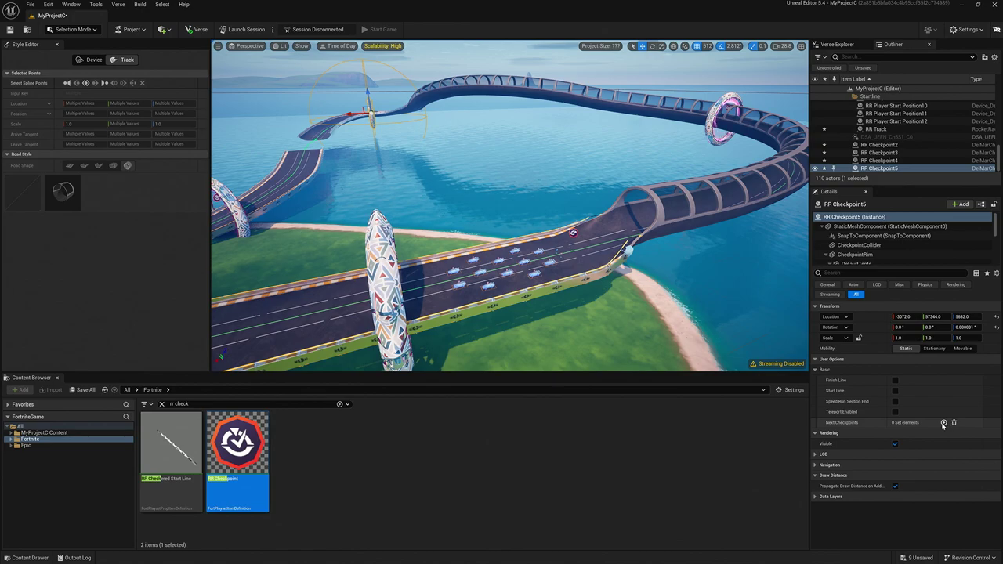
pyautogui.click(943, 422)
pyautogui.click(962, 434)
pyautogui.click(722, 114)
# Step: Close the loop by adding a next-checkpoint entry to the pipe section's checkpoint and assigning the start/finish gate to it
pyautogui.click(723, 116)
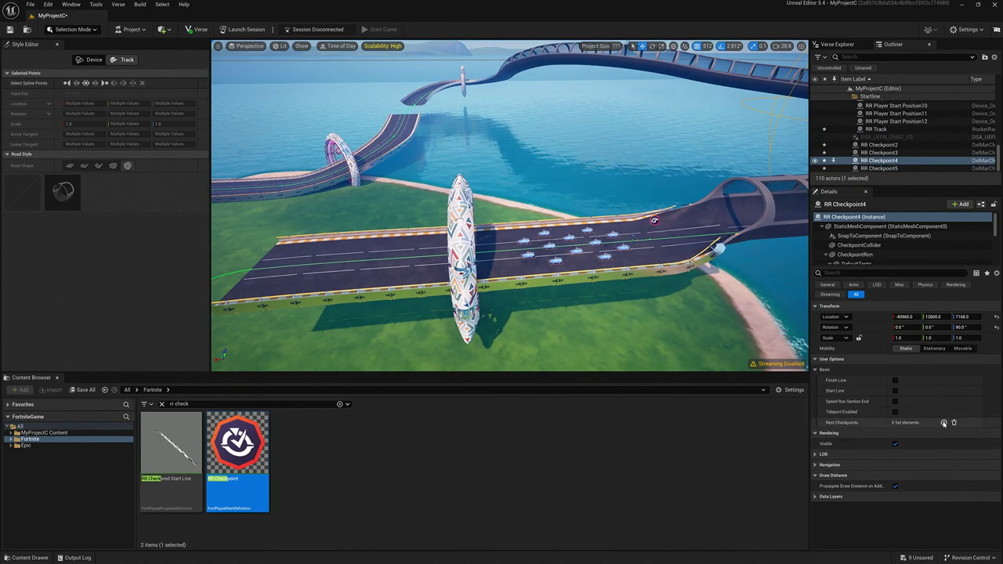
pyautogui.click(944, 423)
pyautogui.click(961, 433)
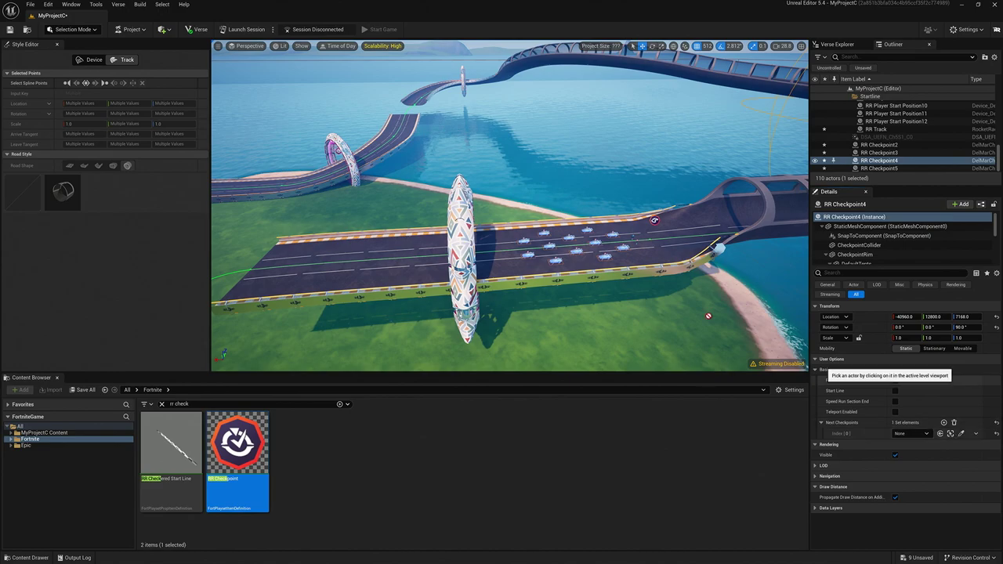
pyautogui.click(475, 252)
pyautogui.moveTo(522, 248); pyautogui.dragTo(481, 252, button='right')
pyautogui.press('Escape')
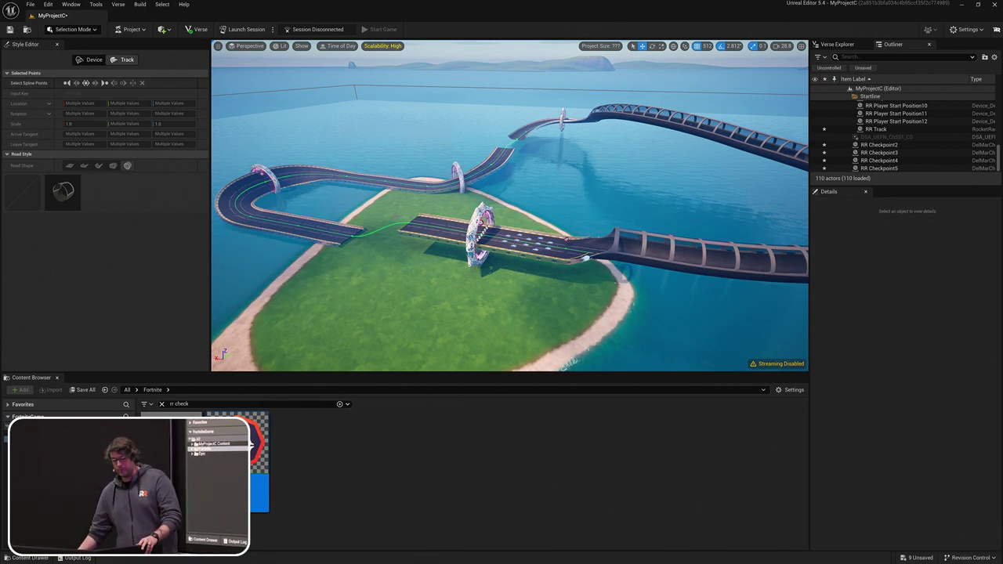
# Step: Save the level and launch a session of the project for playtesting
pyautogui.hotkey('ctrl', 's')
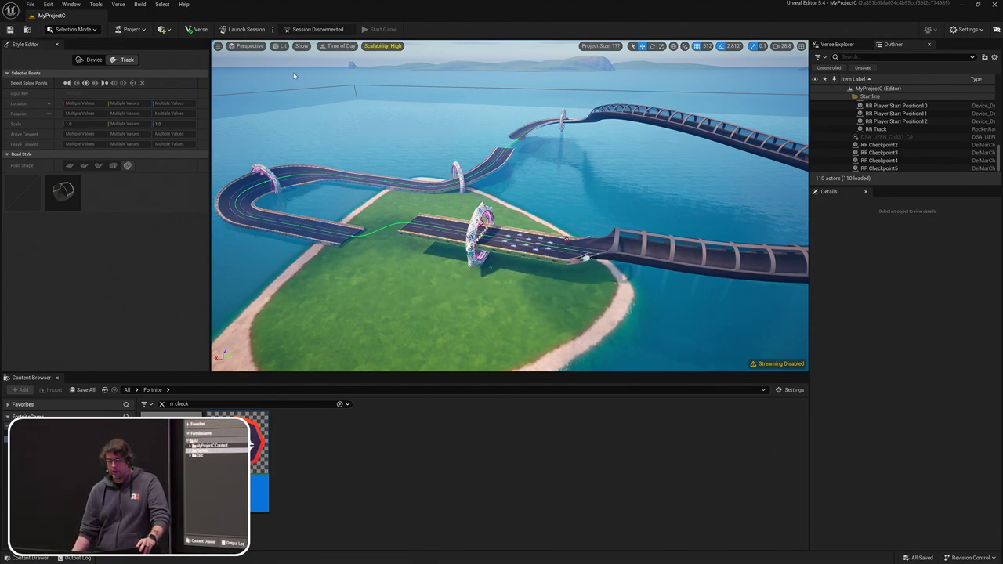
pyautogui.click(249, 30)
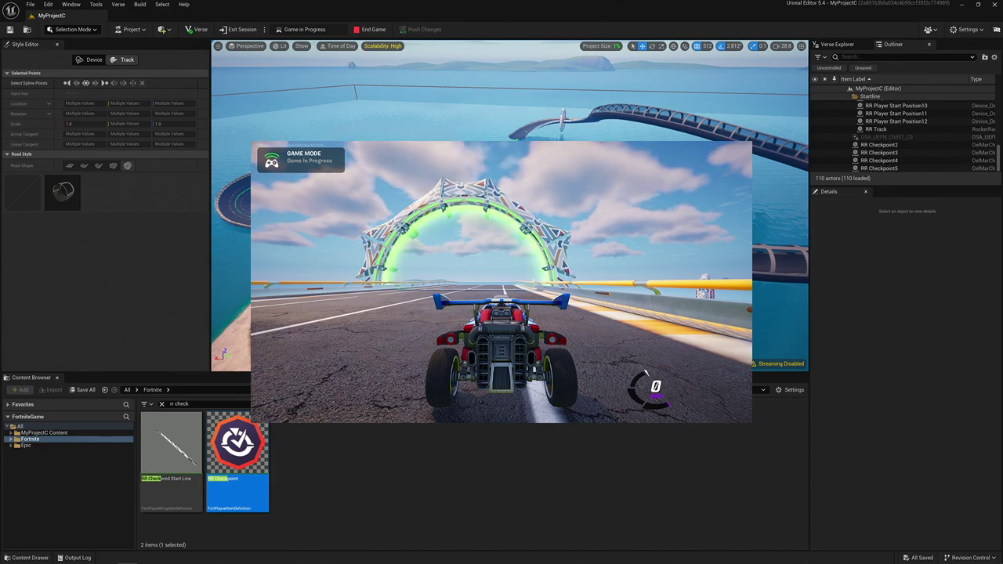
# Step: Test-drive the car through the start gate and across the first gap towards the hairpin checkpoint
pyautogui.press('w')
pyautogui.press('w')
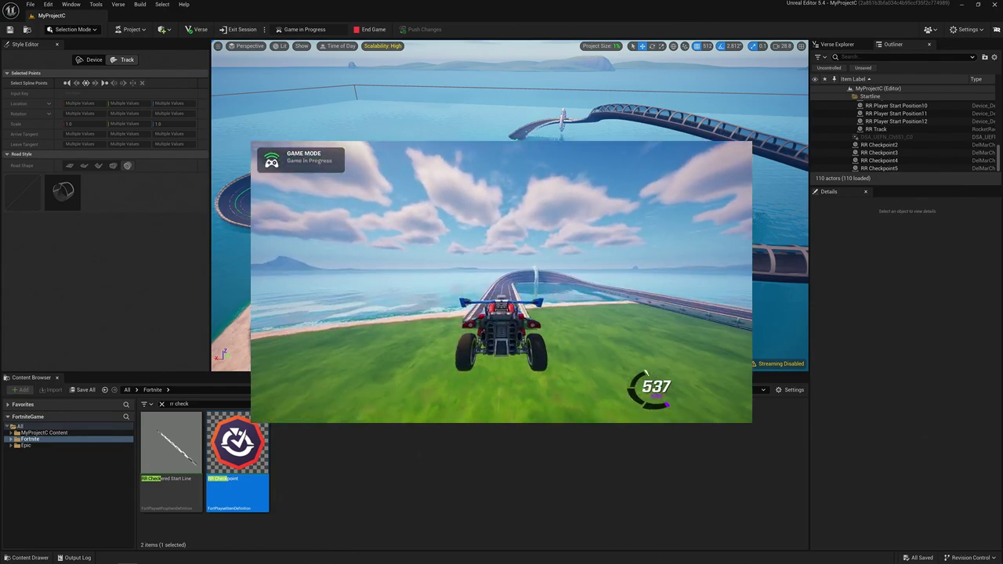
pyautogui.press('w')
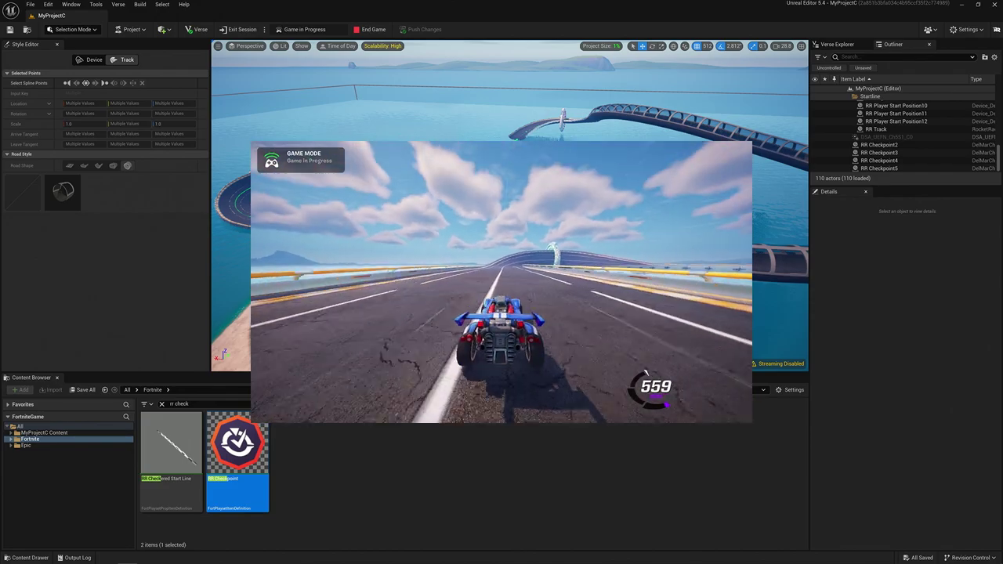